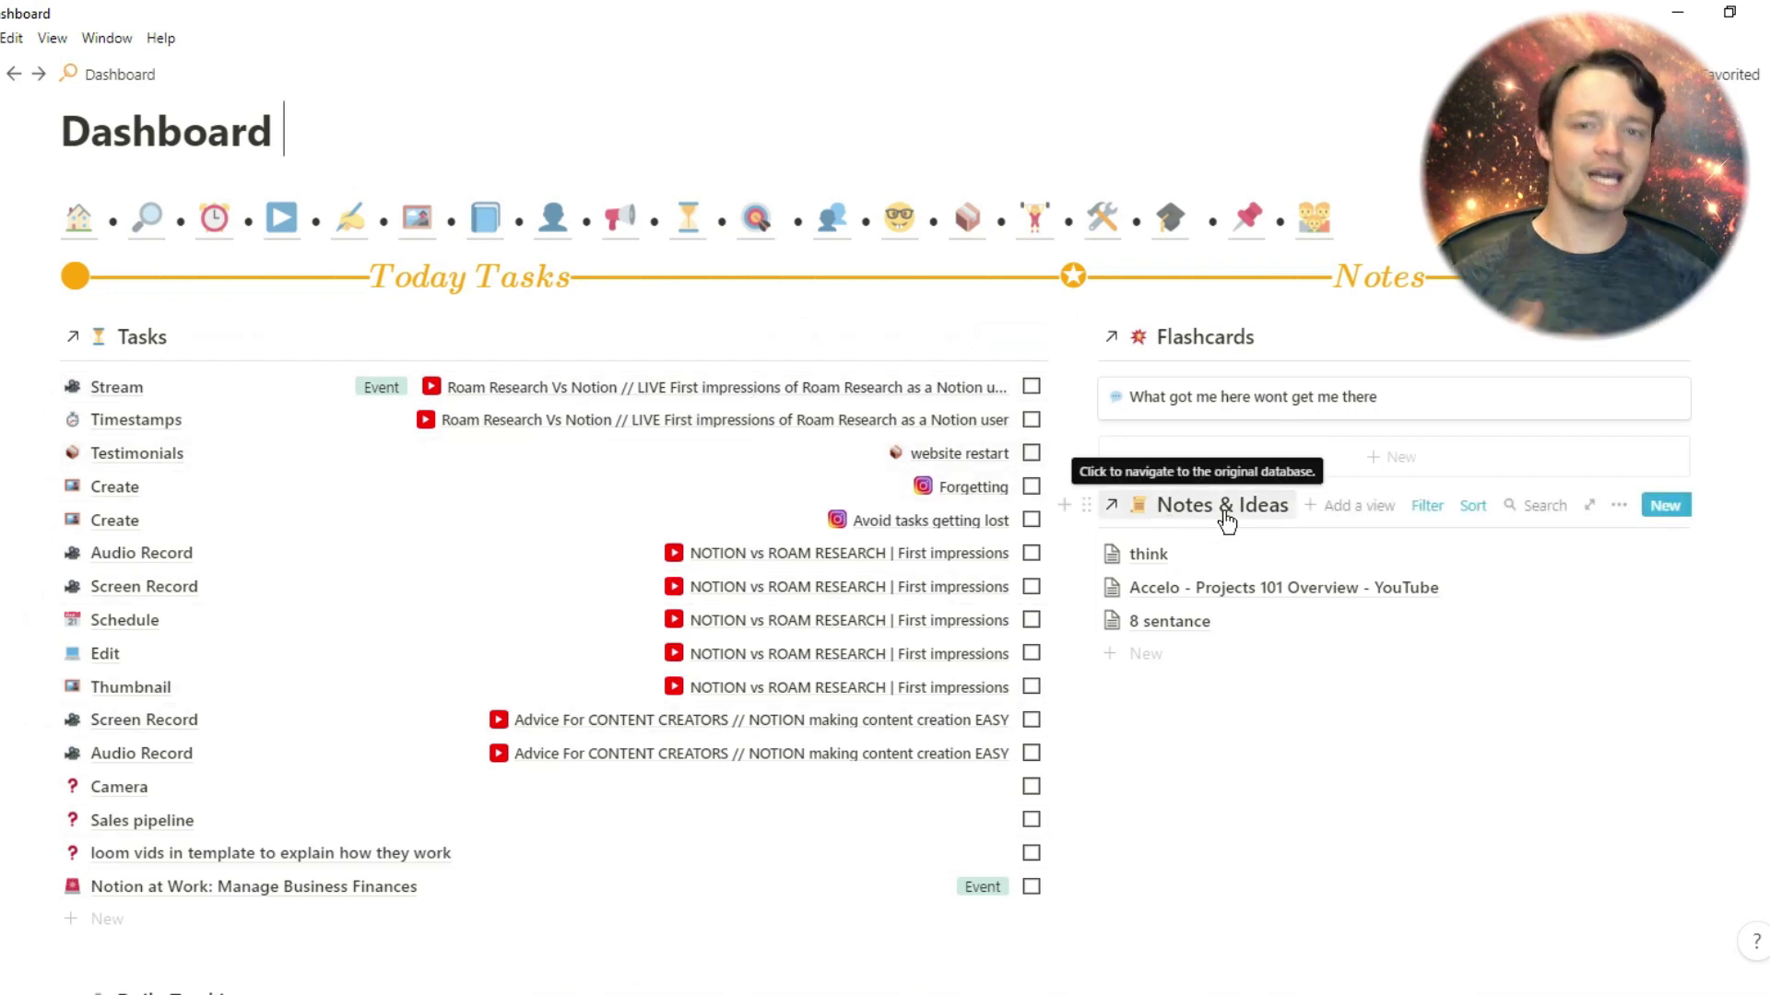
Step: Add notes 'YouTube idea' (YouTube Note Template) and 'another idea' to Notes & Ideas
click(1427, 506)
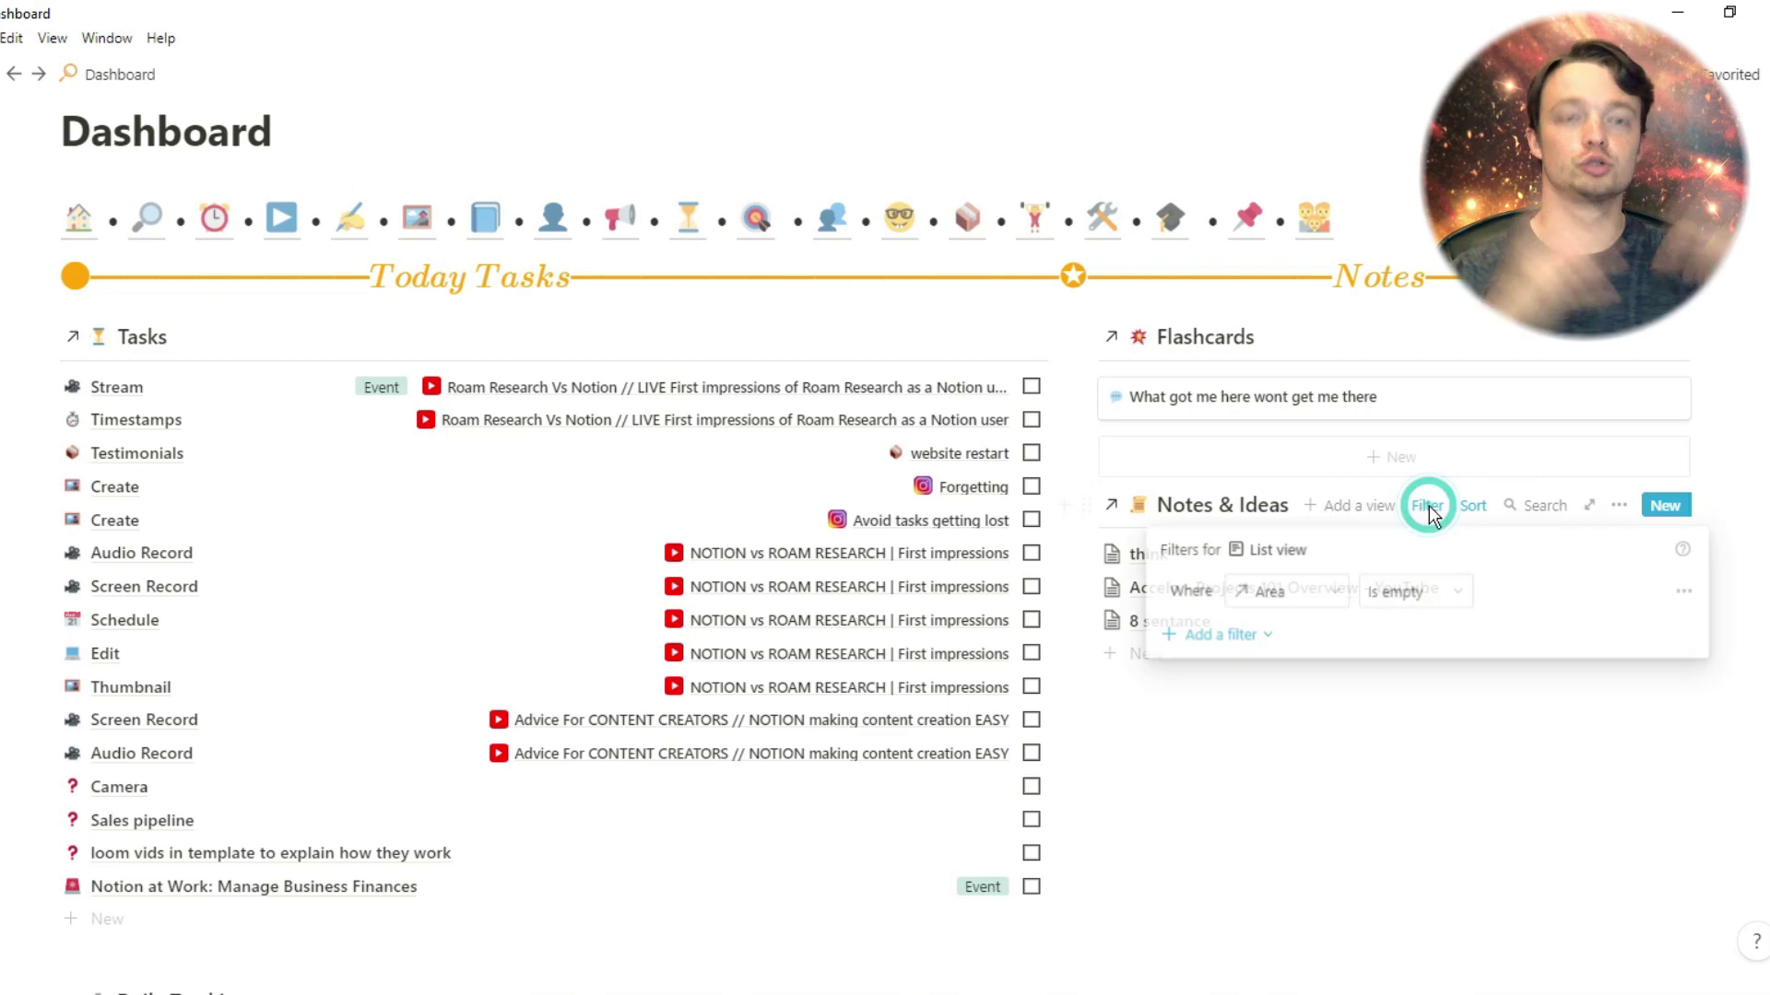
click(1375, 699)
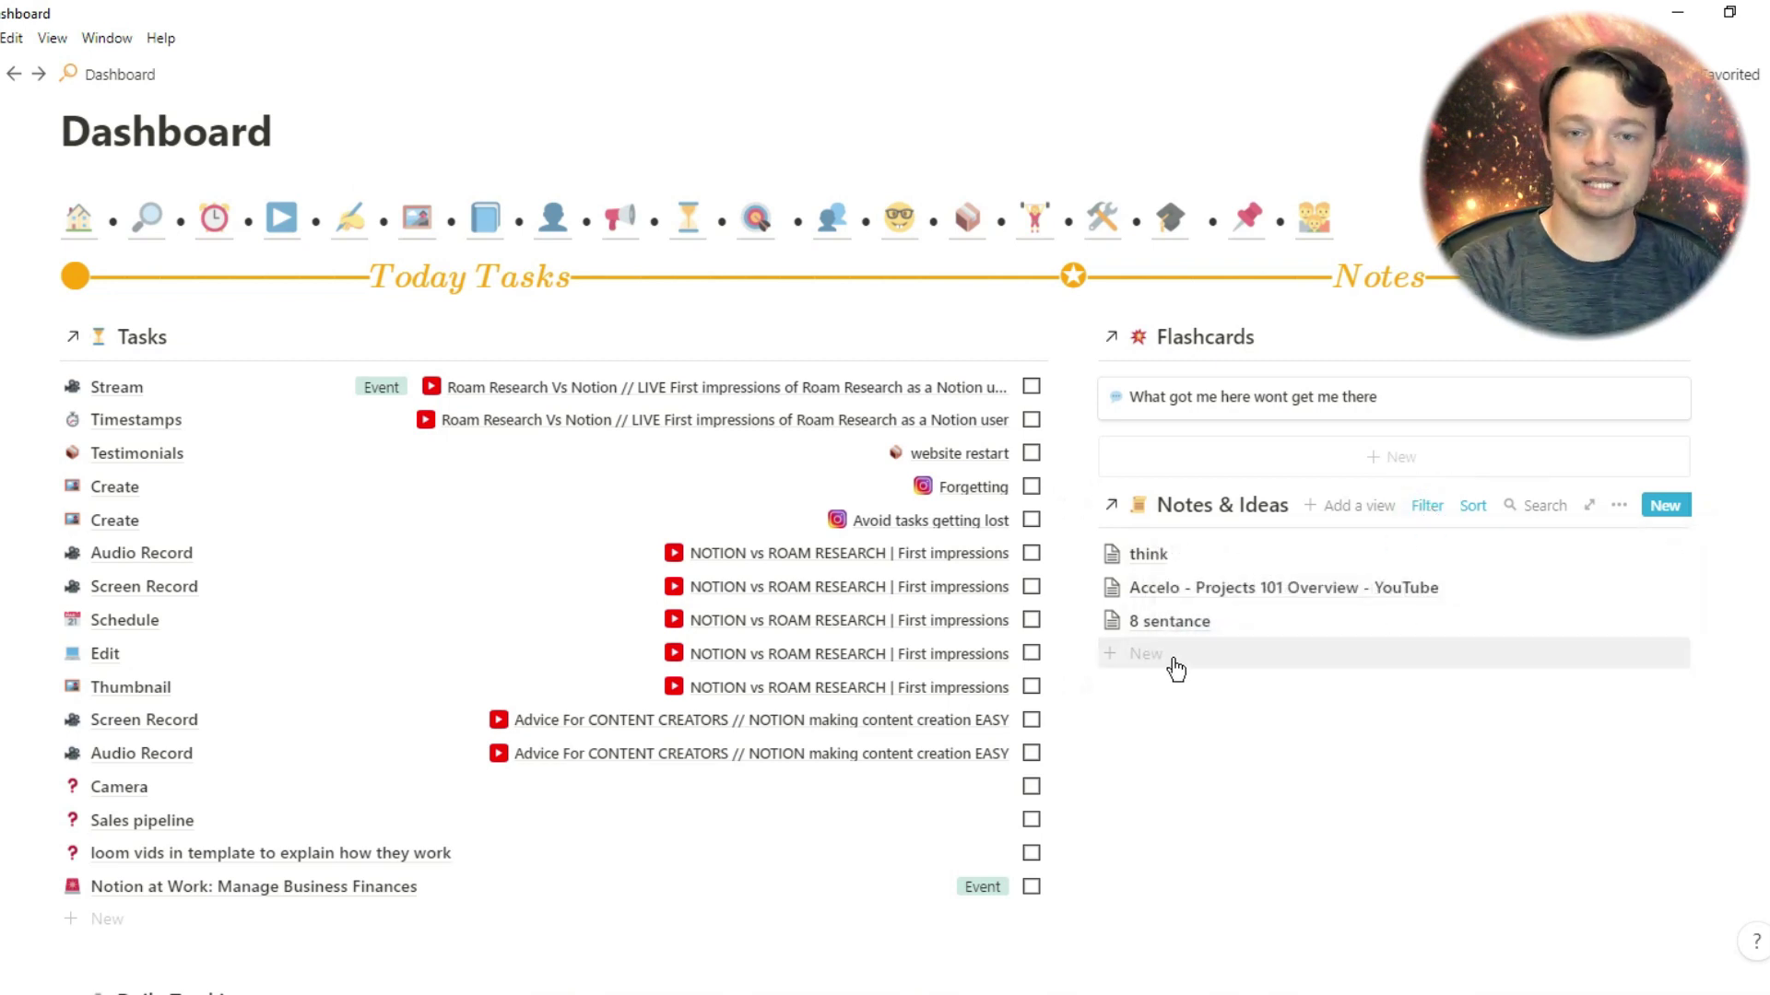
click(1175, 669)
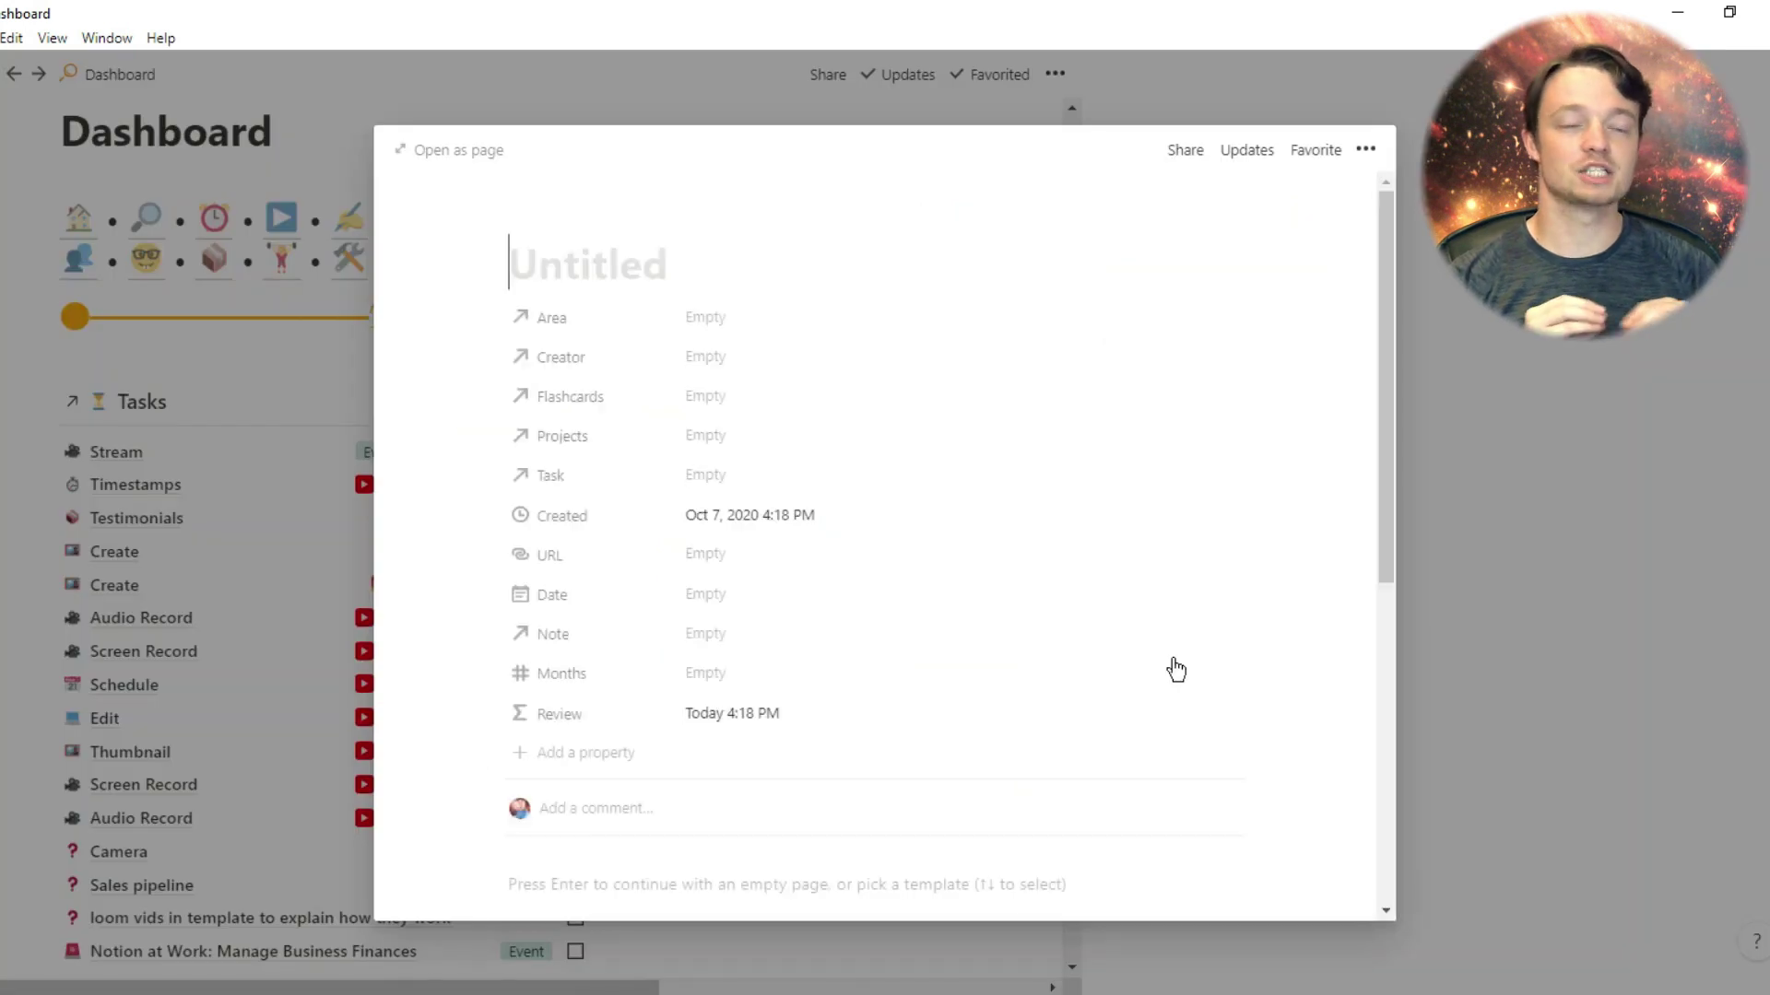
text(You)
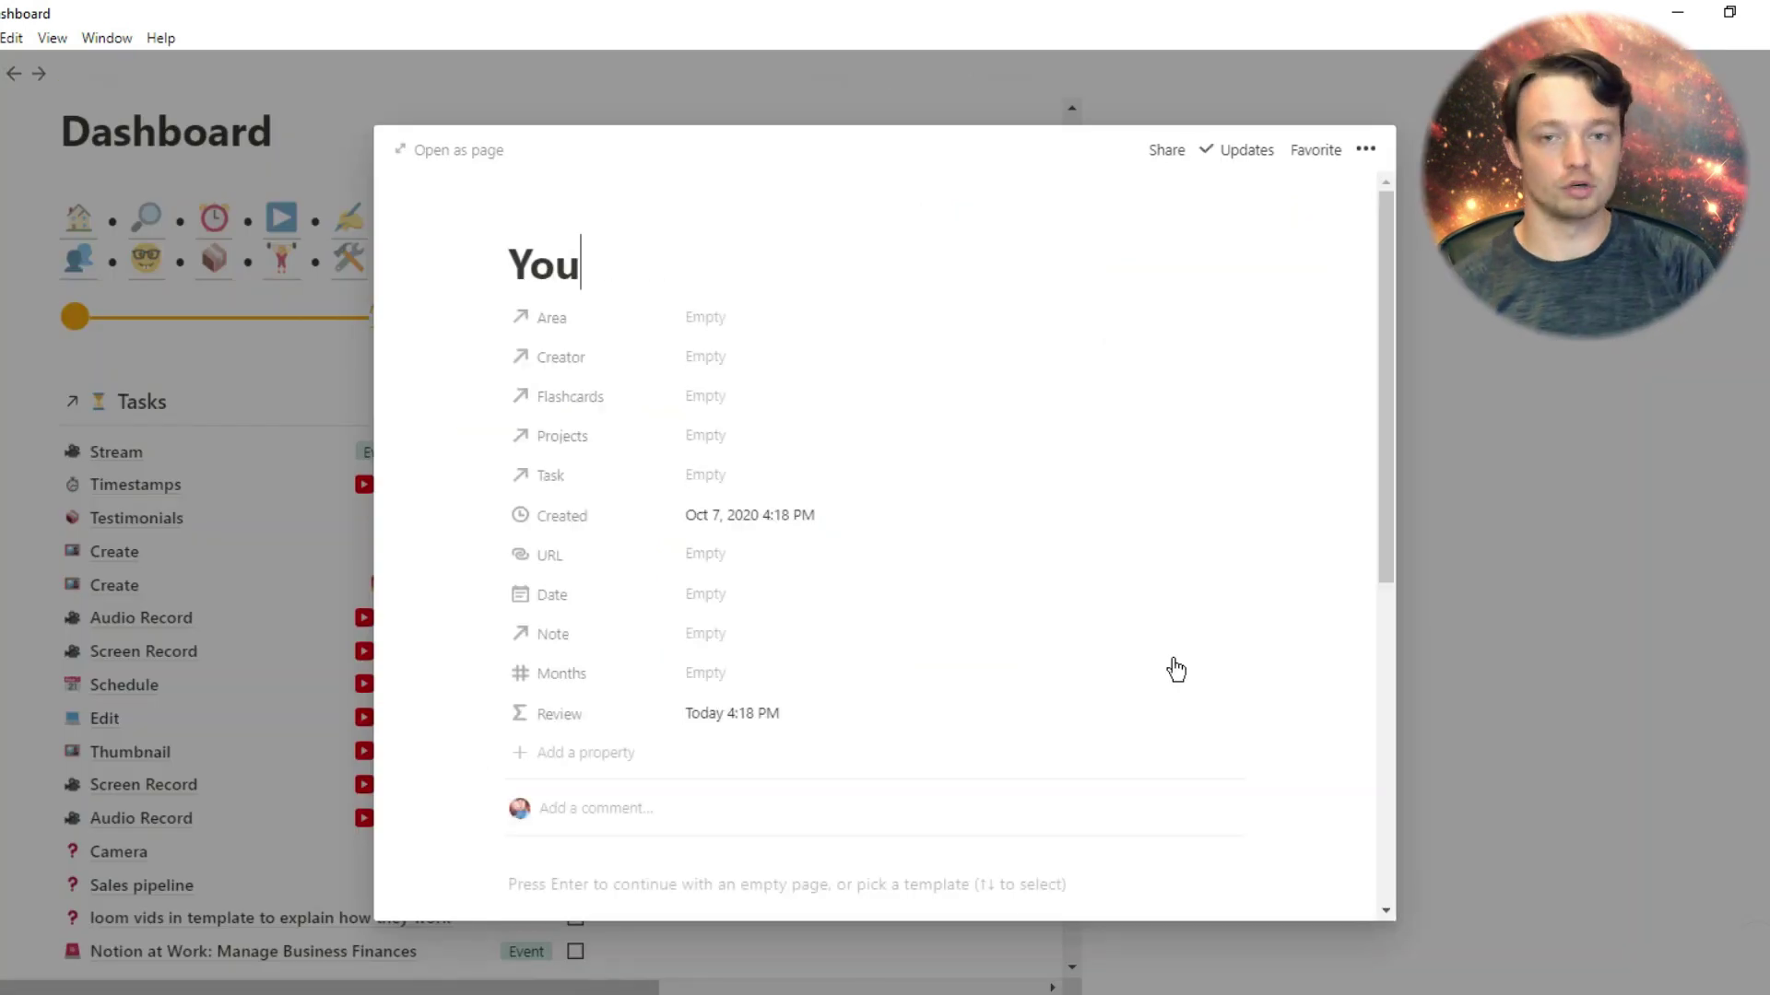
text(Tube idea)
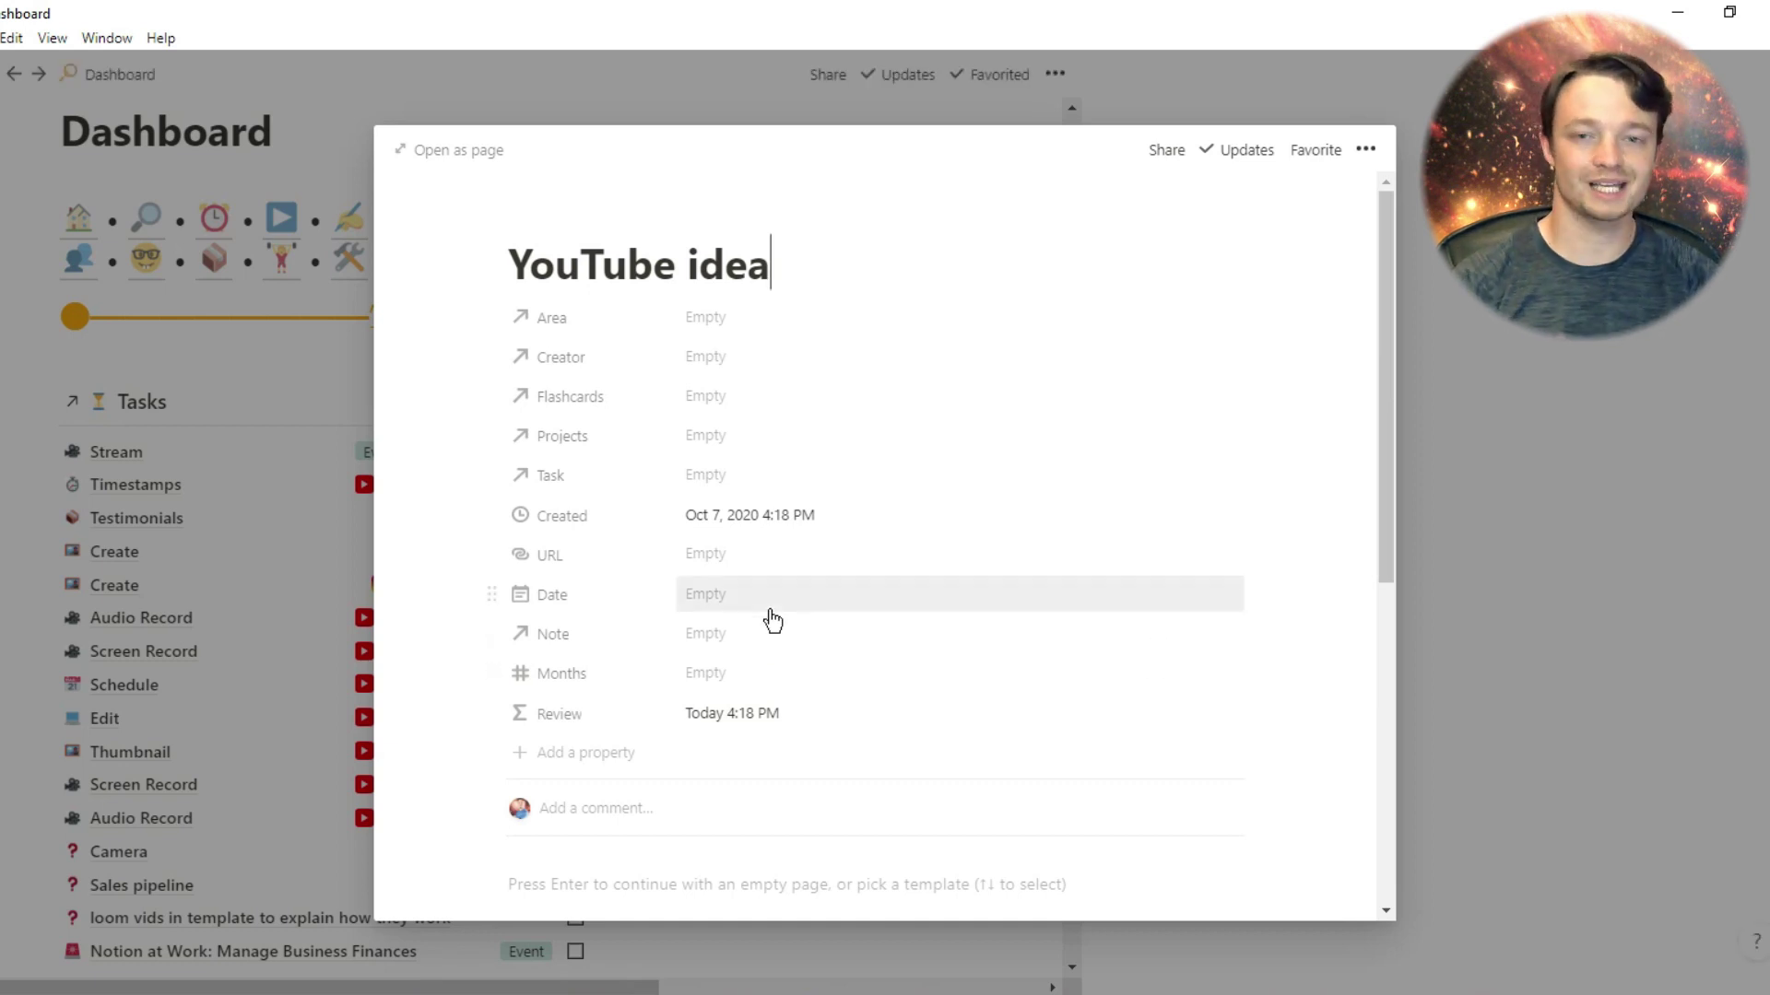
scroll(770, 619, down, 1)
scroll(770, 621, down, 2)
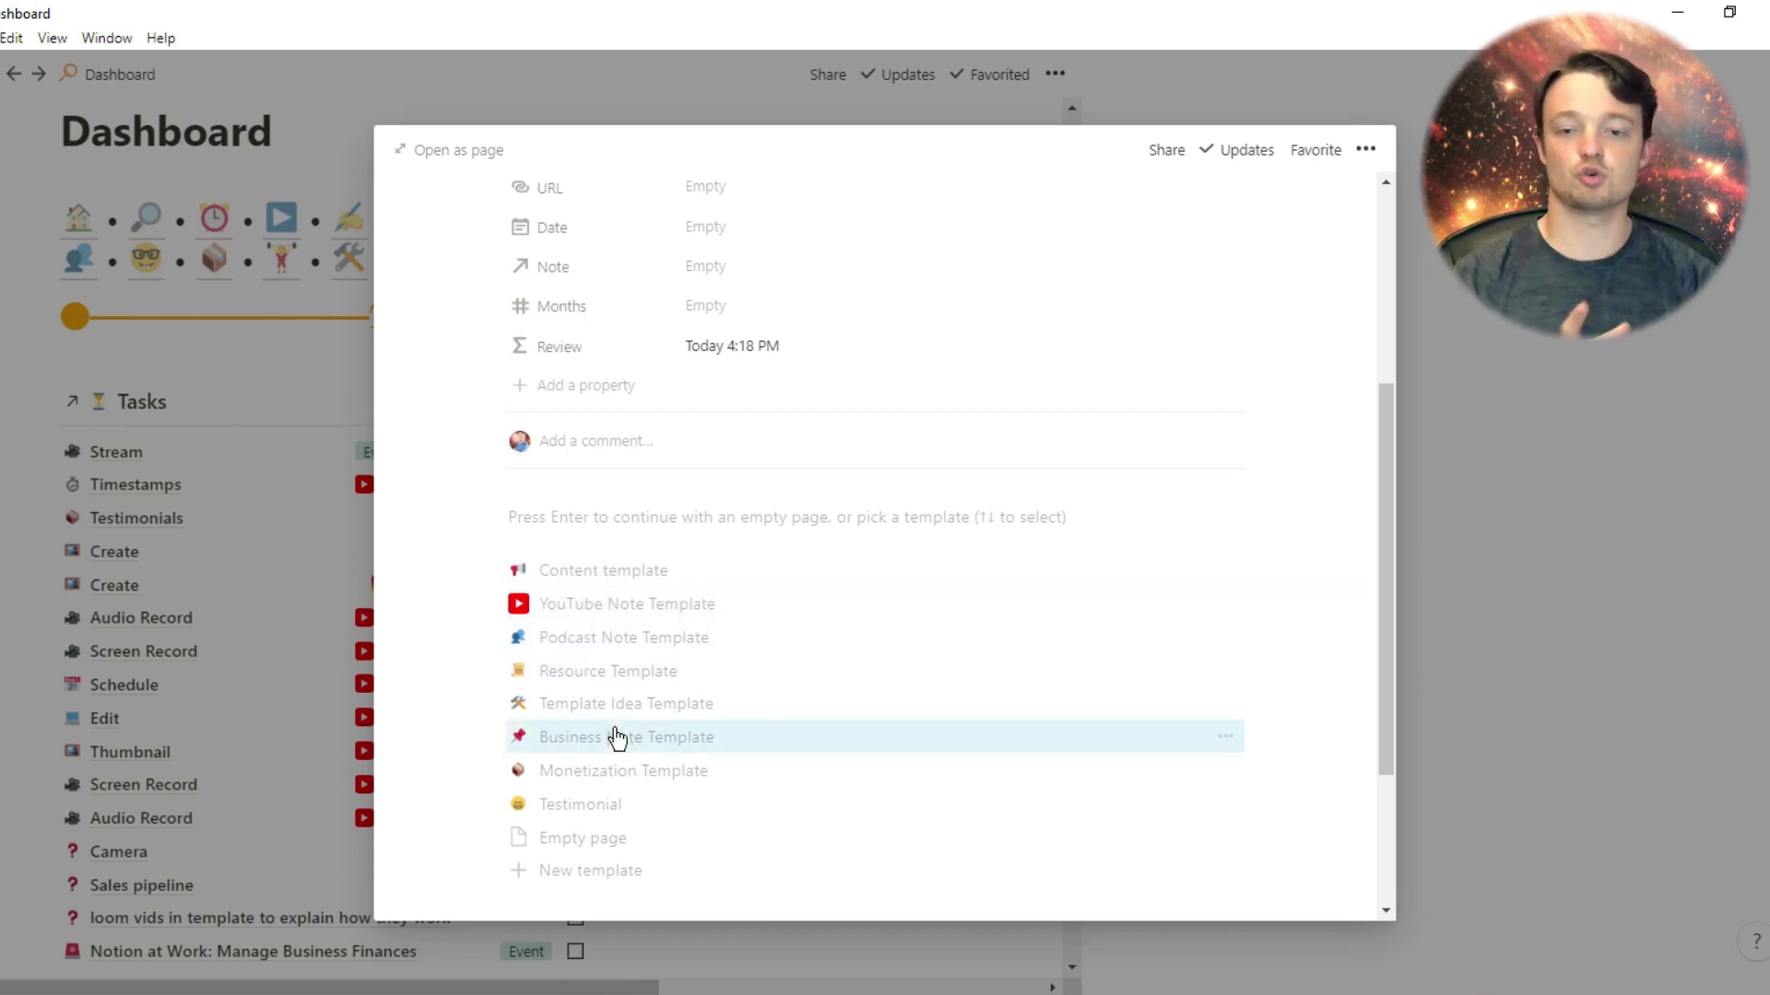
click(638, 608)
text(YouTube idea)
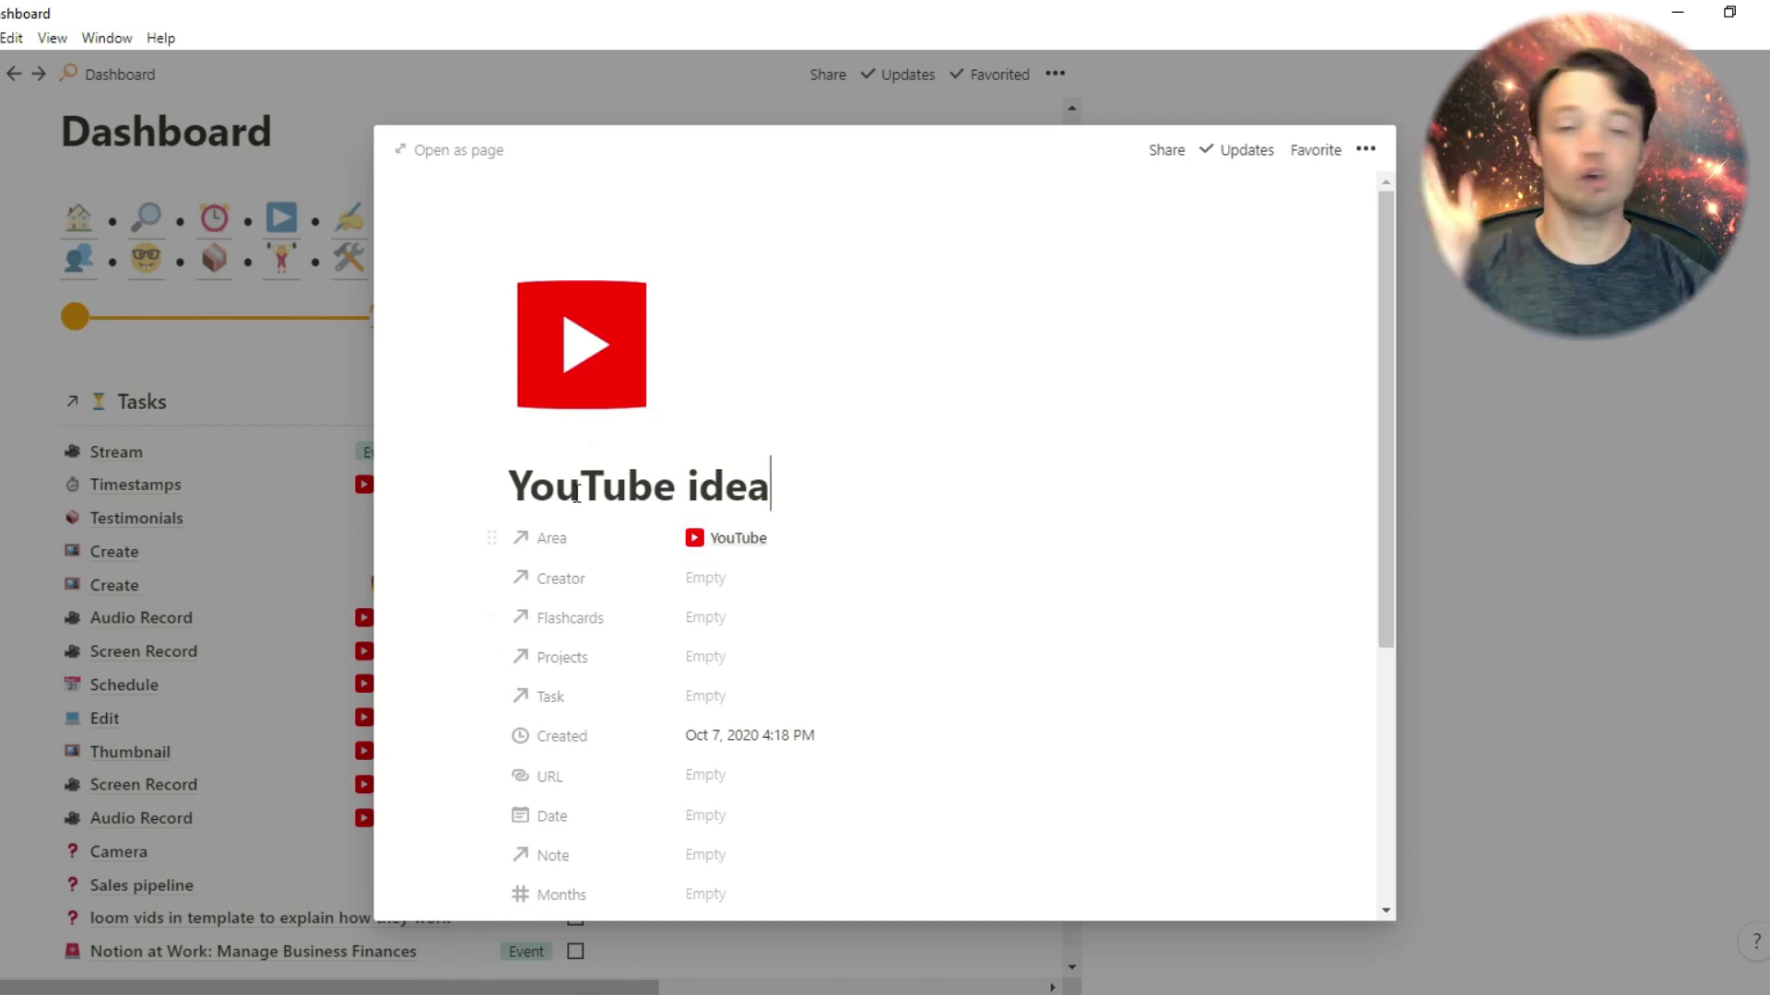
click(1644, 464)
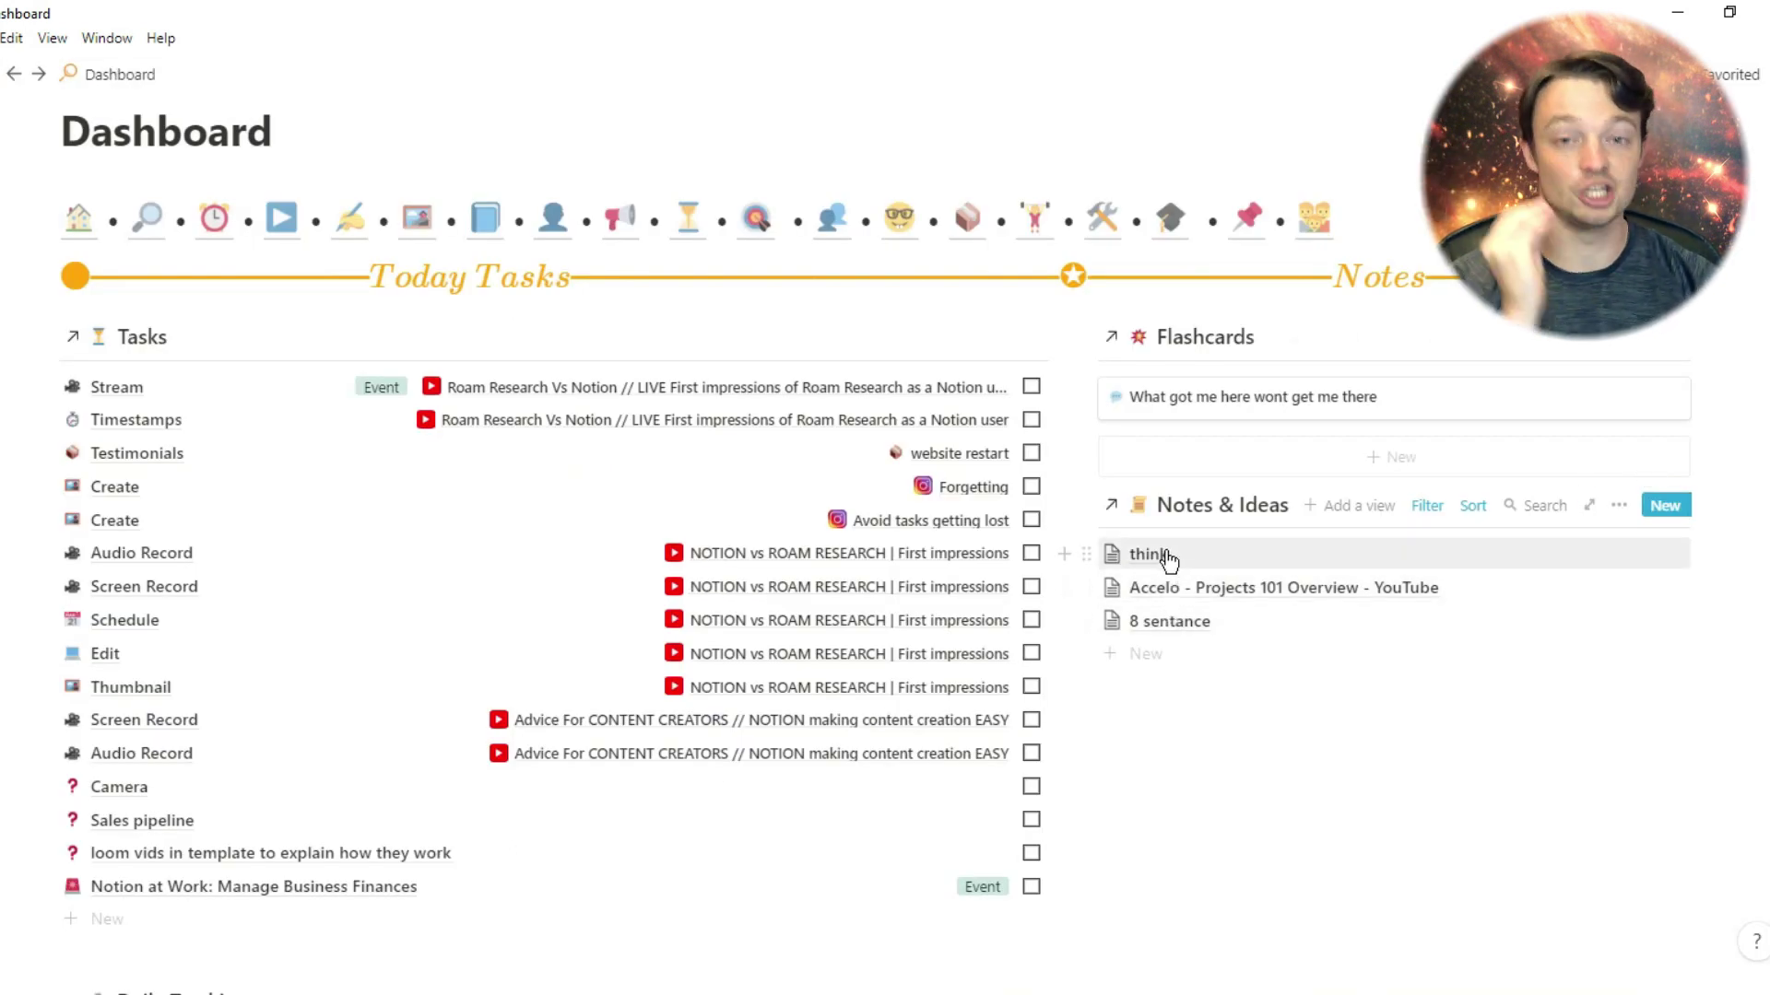
click(1177, 659)
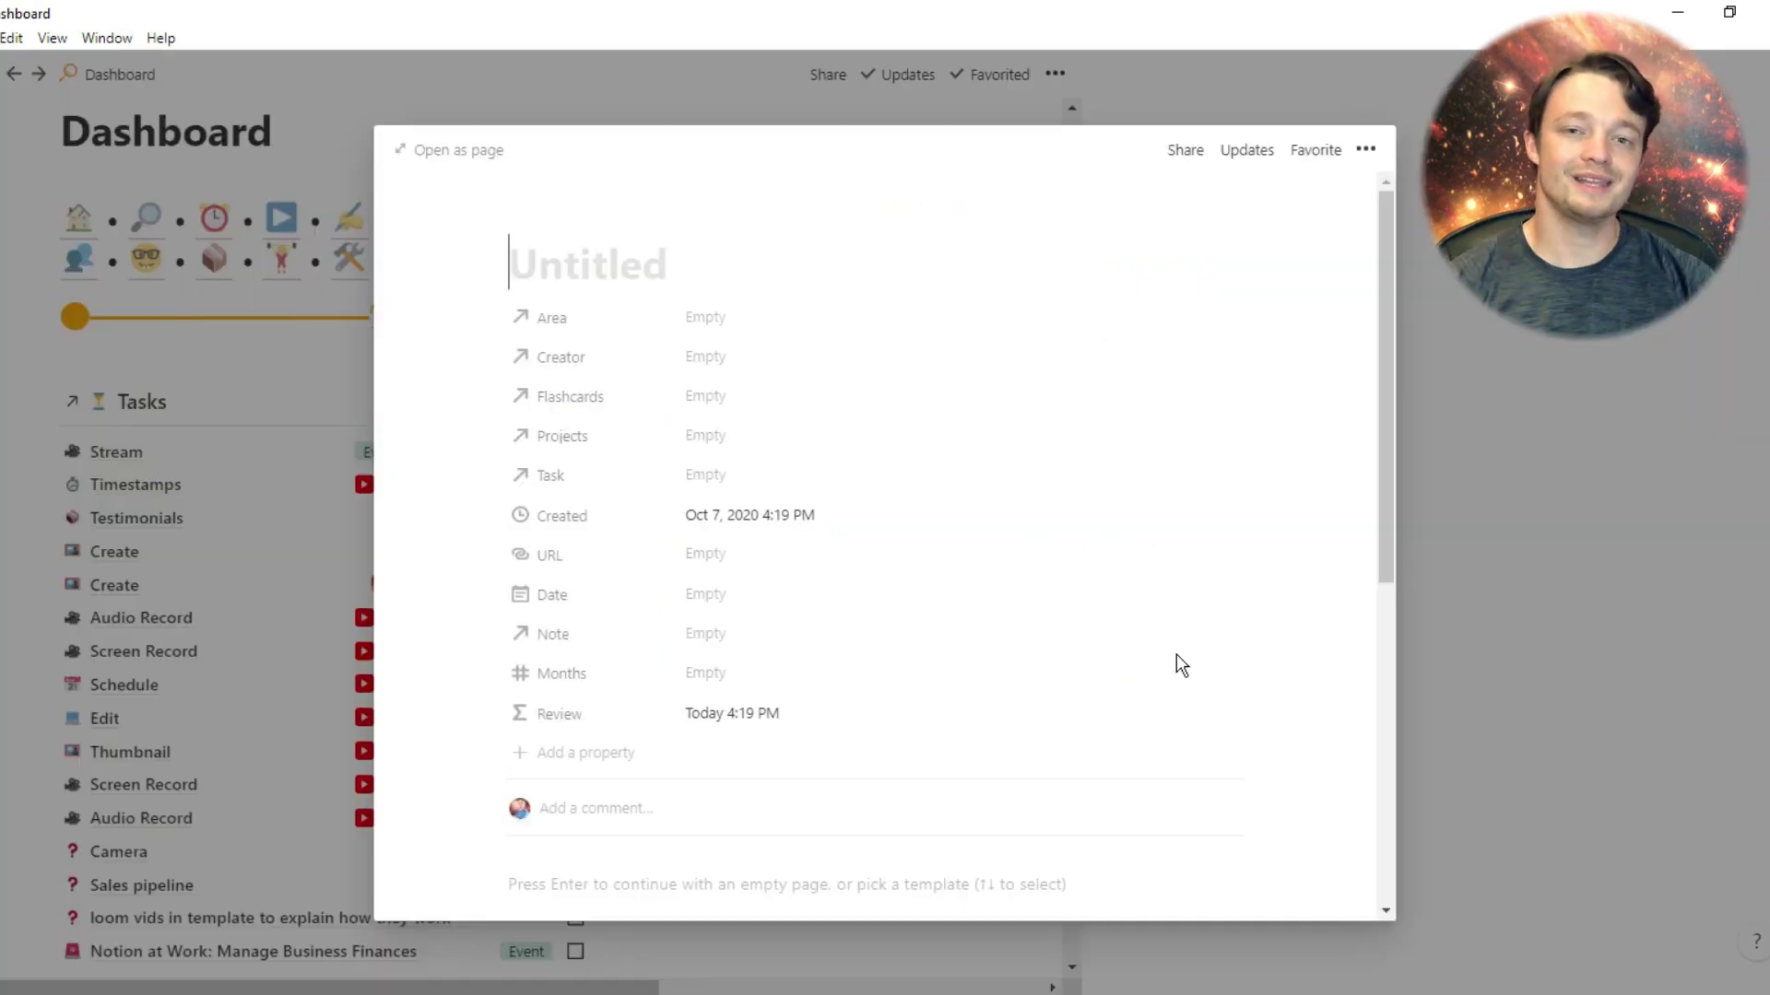
text(a)
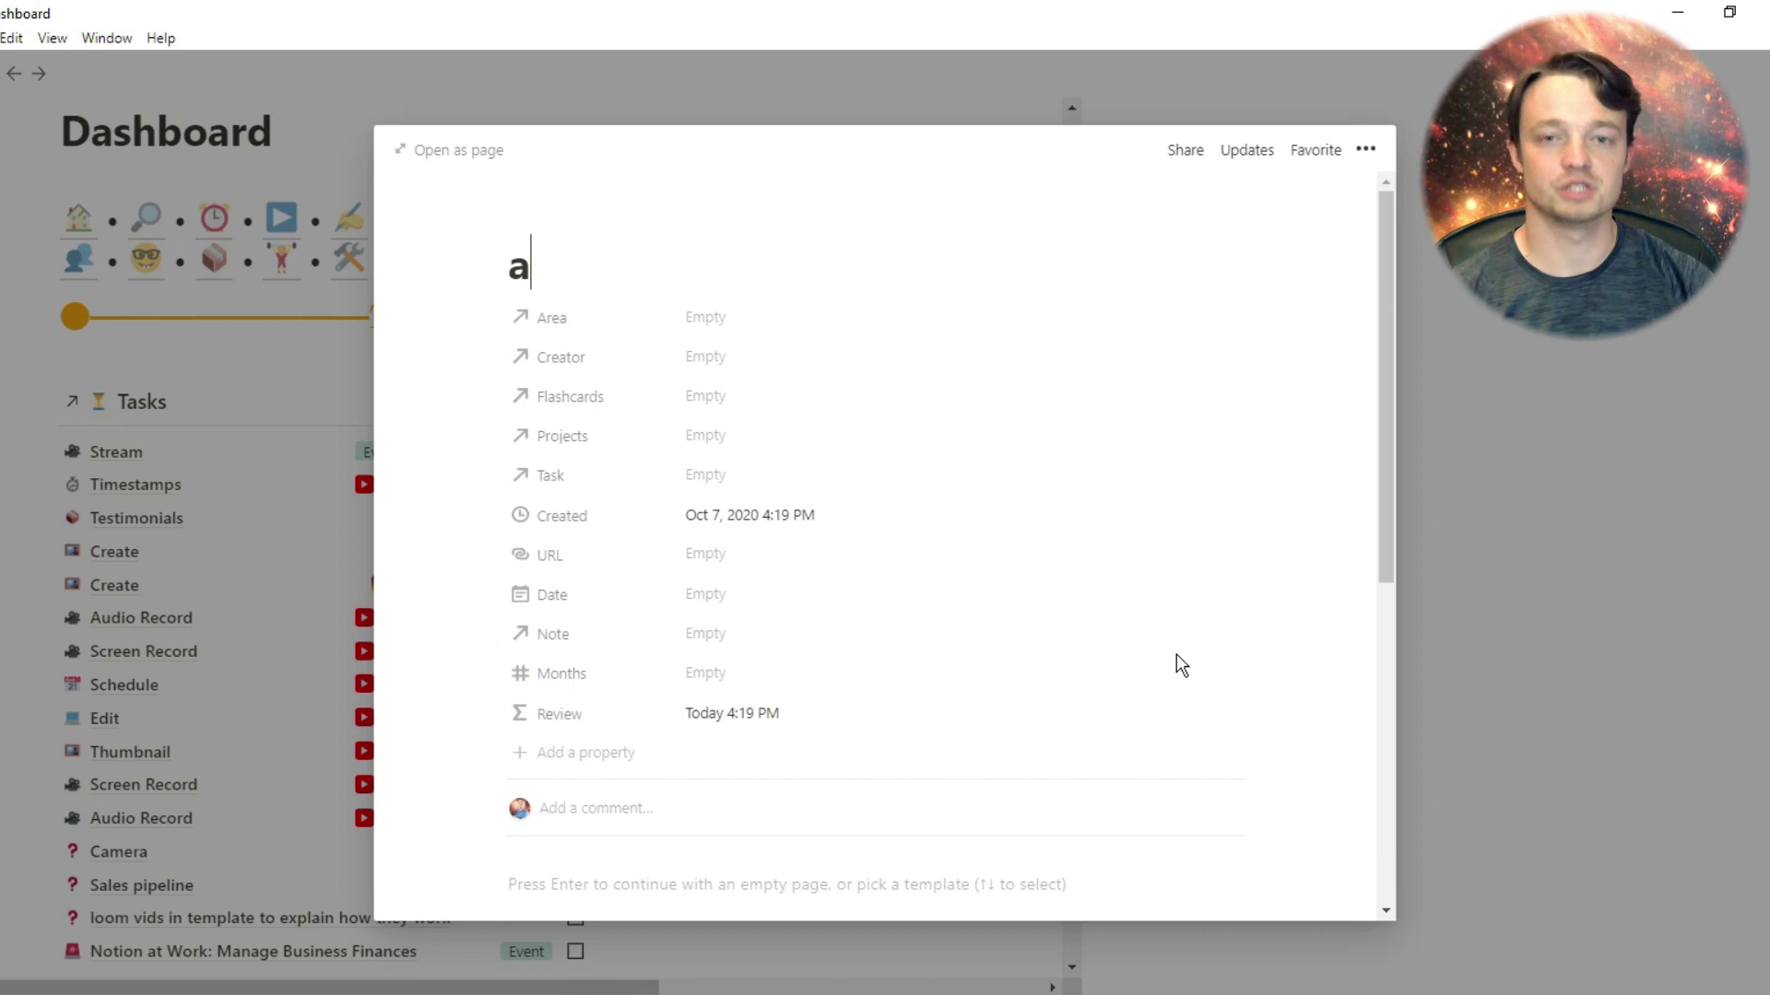
text(nother idea)
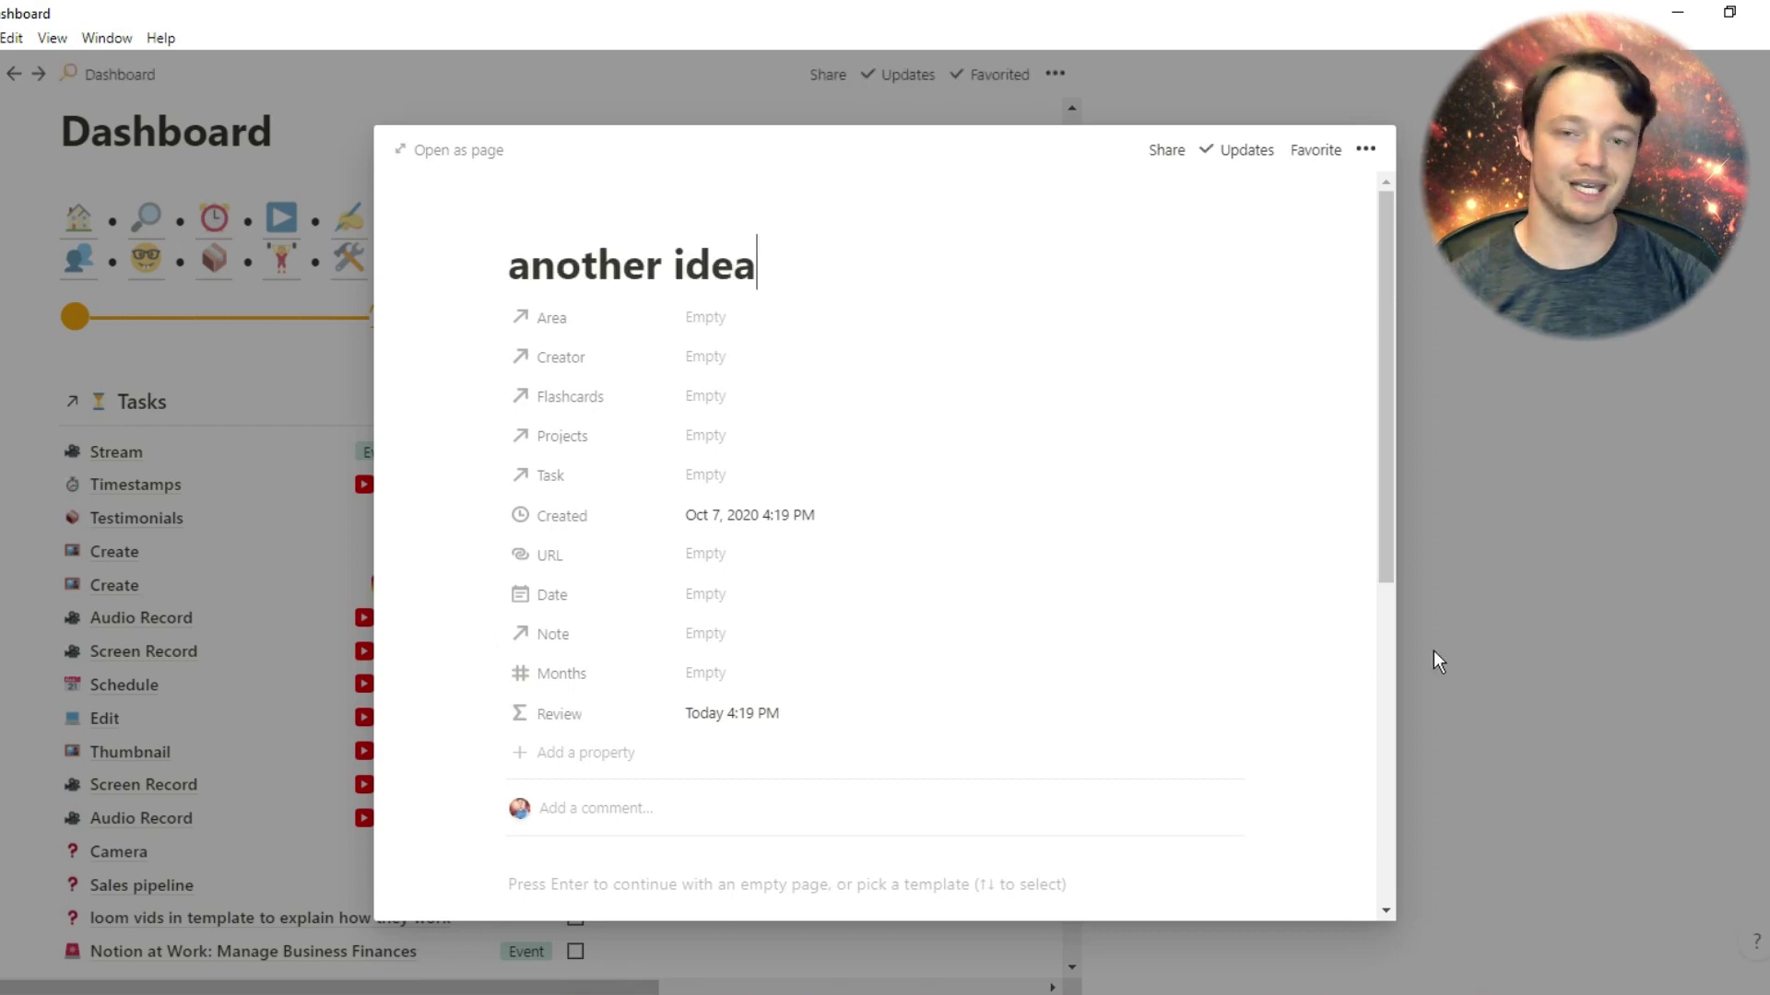
click(1436, 658)
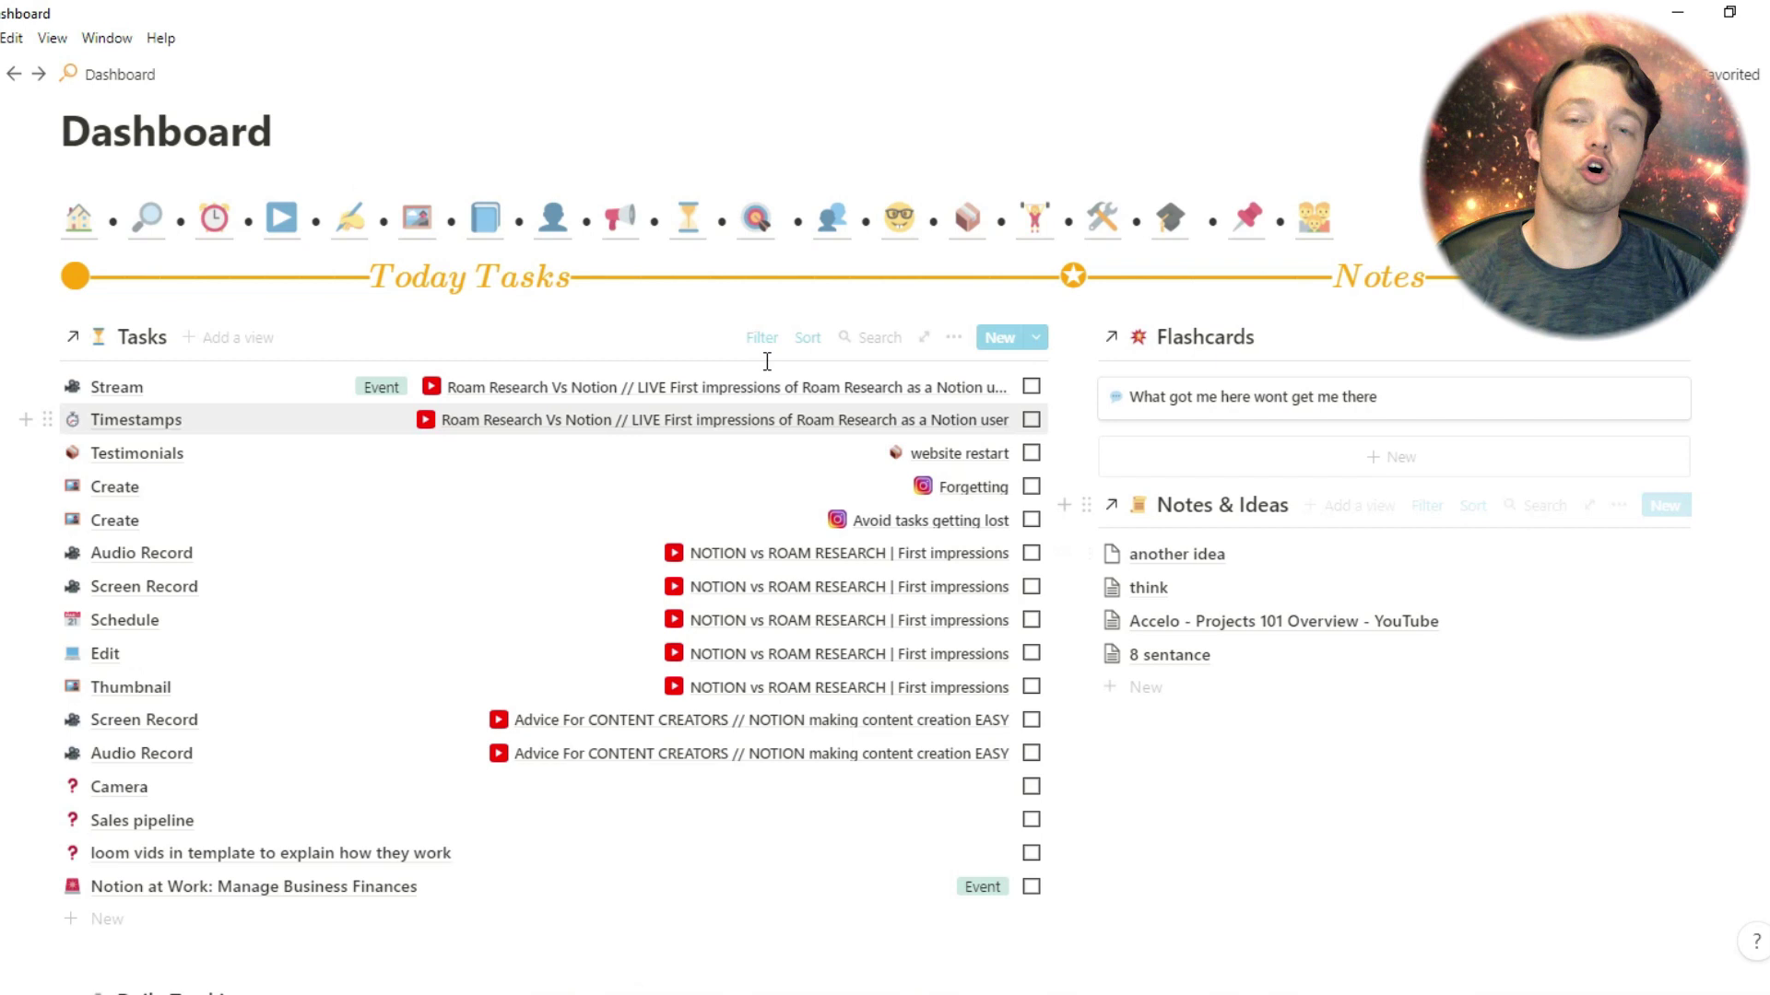
Step: On the YouTube area, move 'YouTube idea' into Ideas, then preview it and 'ubersuggest for research'
click(283, 224)
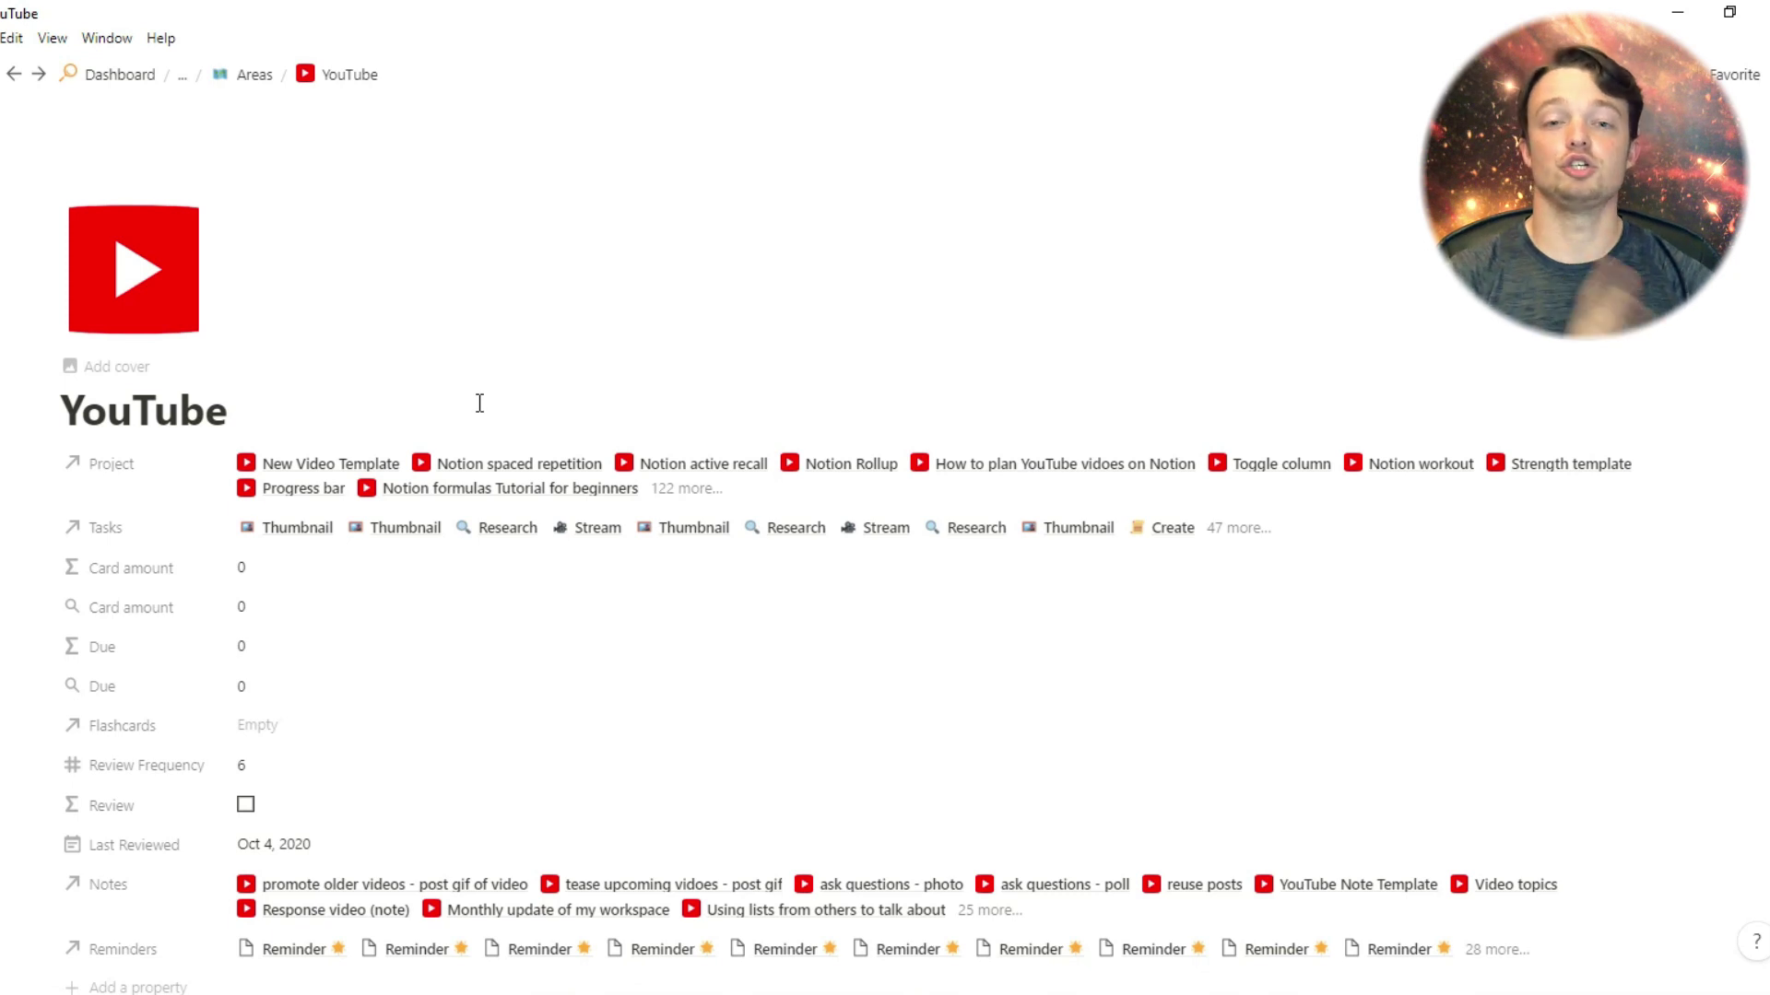
scroll(479, 403, down, 2)
scroll(479, 403, down, 1)
scroll(478, 403, down, 2)
scroll(478, 403, down, 1)
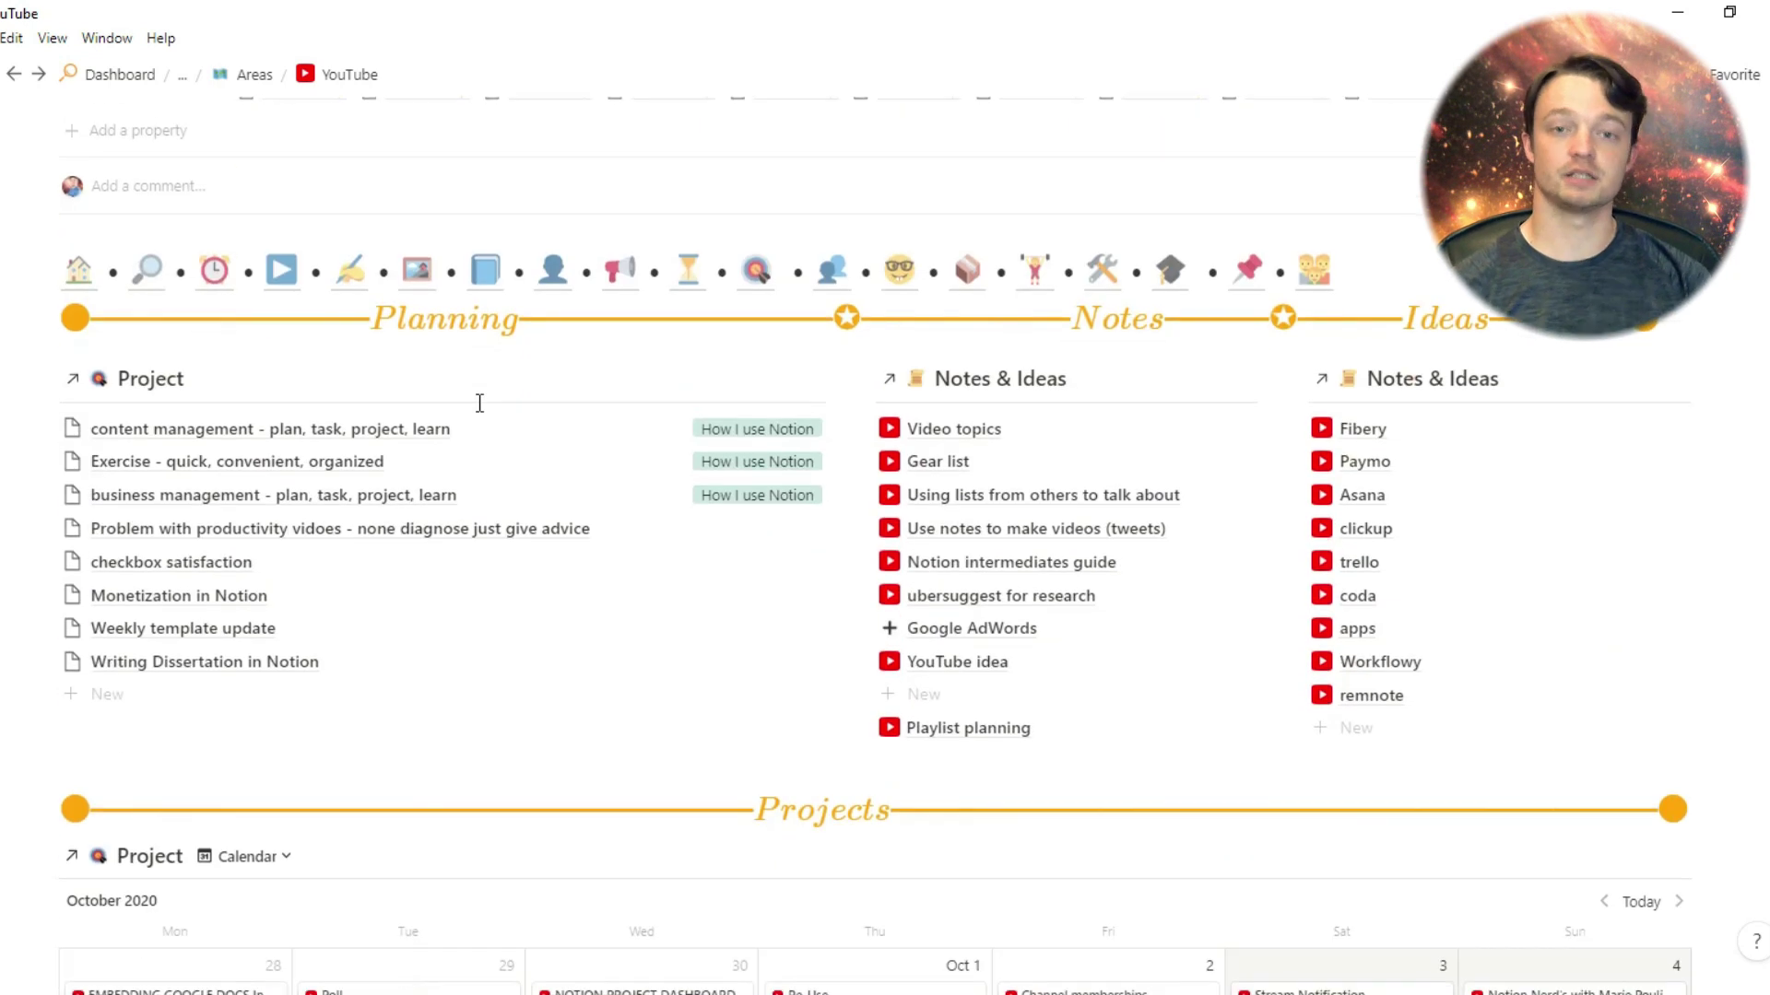
mouse_move(957, 663)
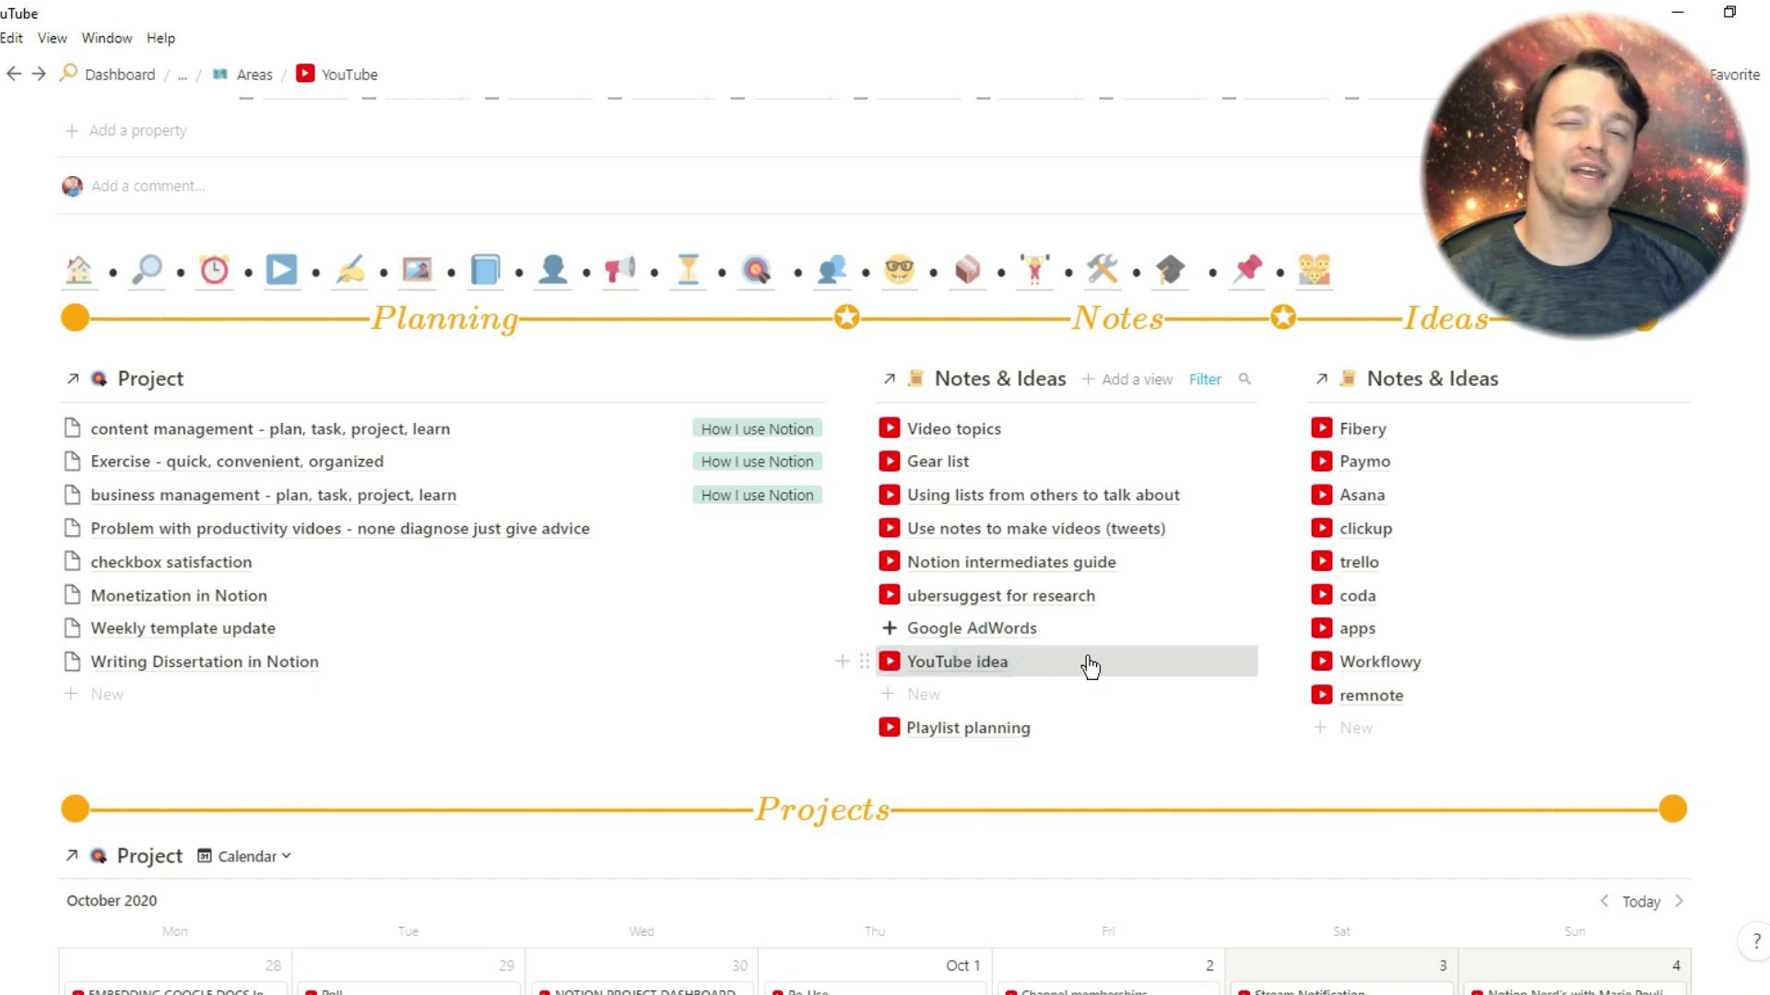
drag(1087, 668, 1356, 645)
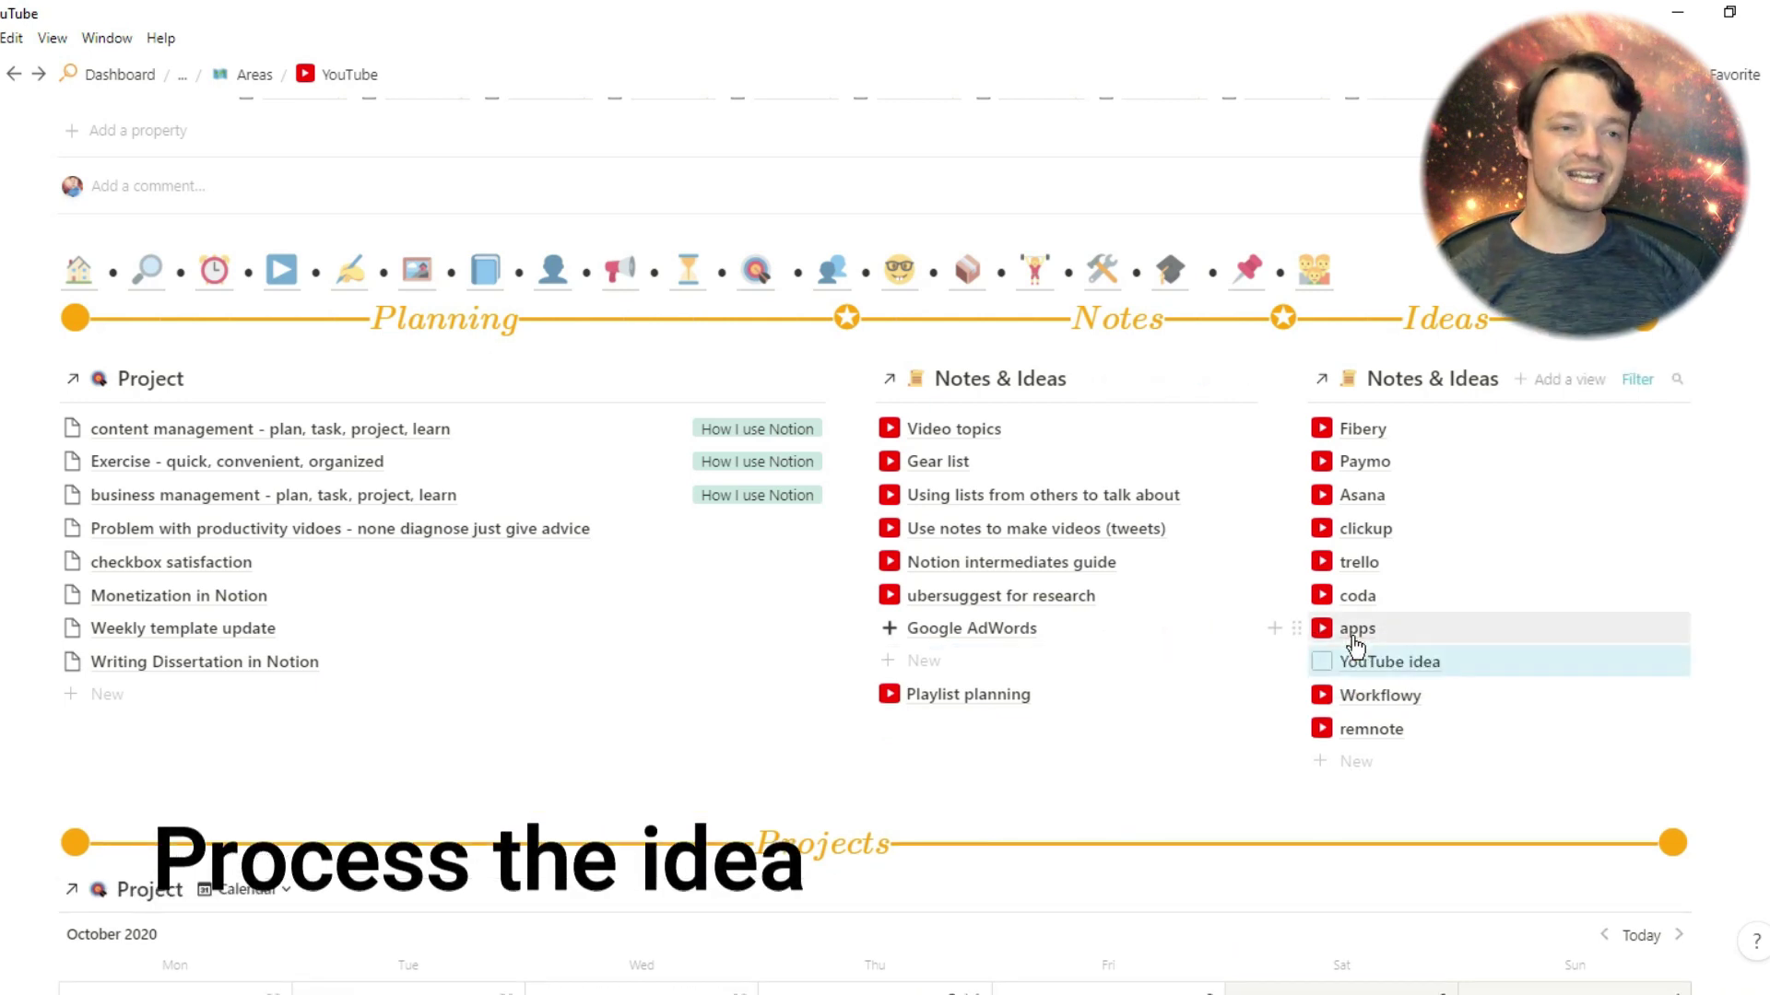
click(1464, 673)
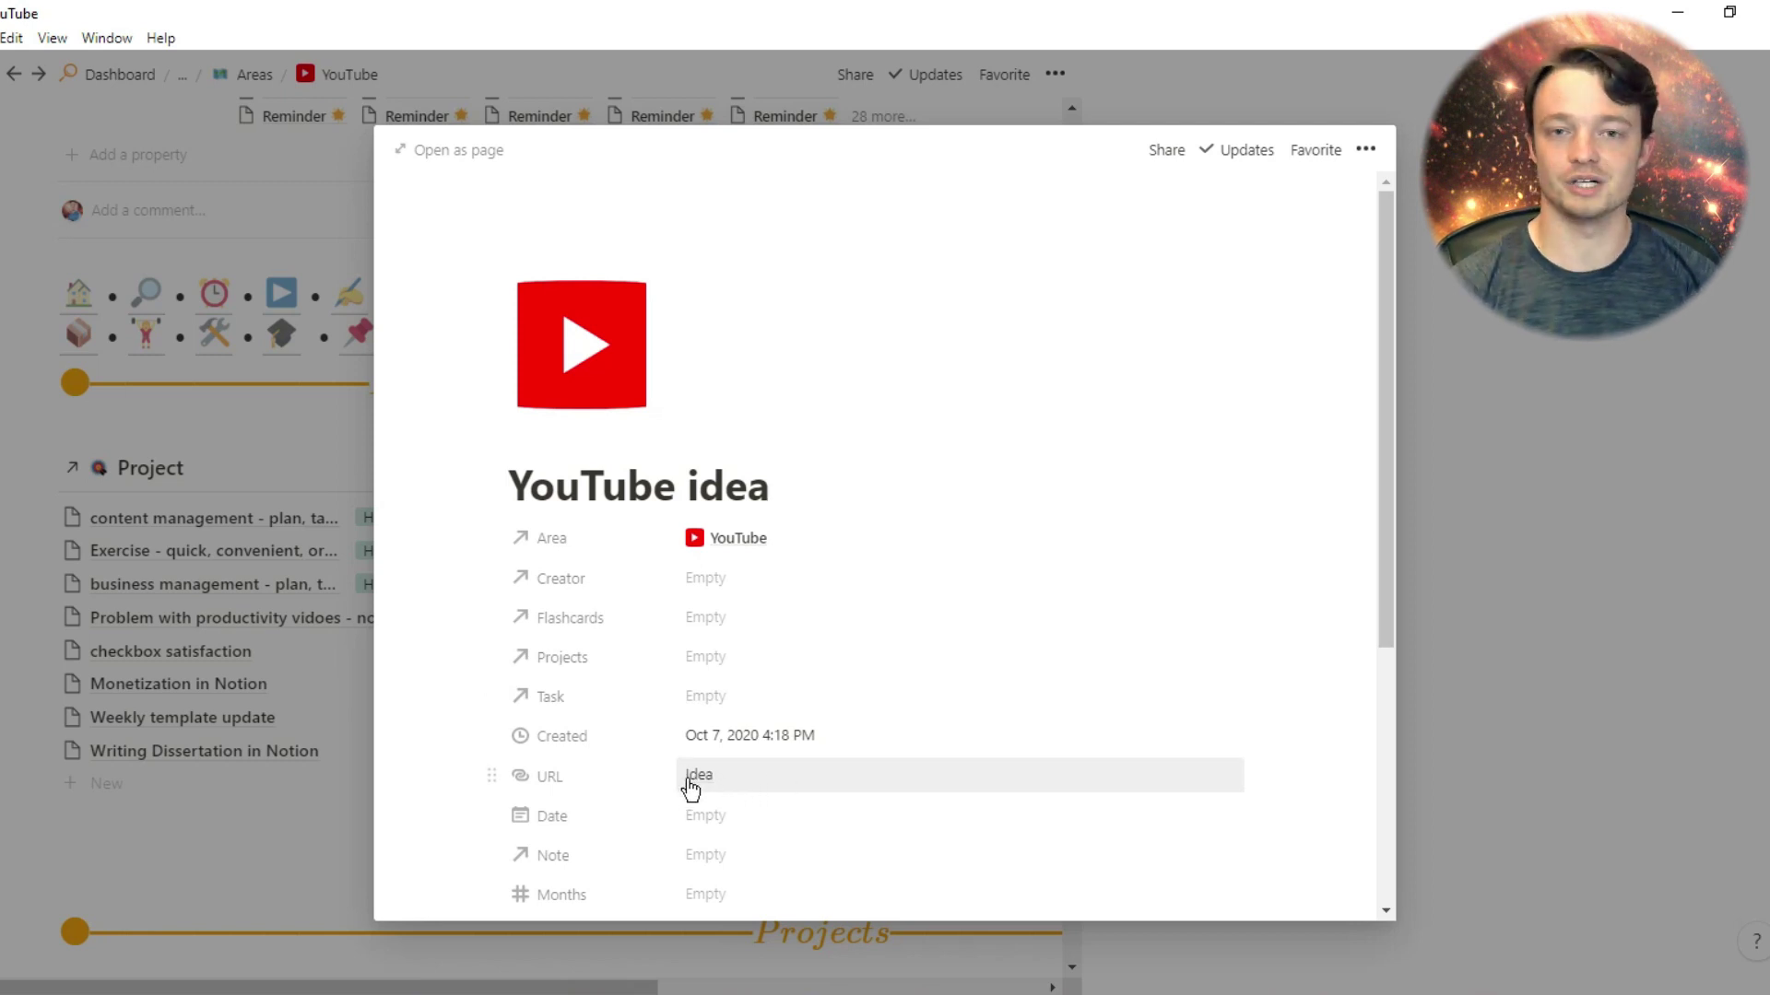
click(1549, 734)
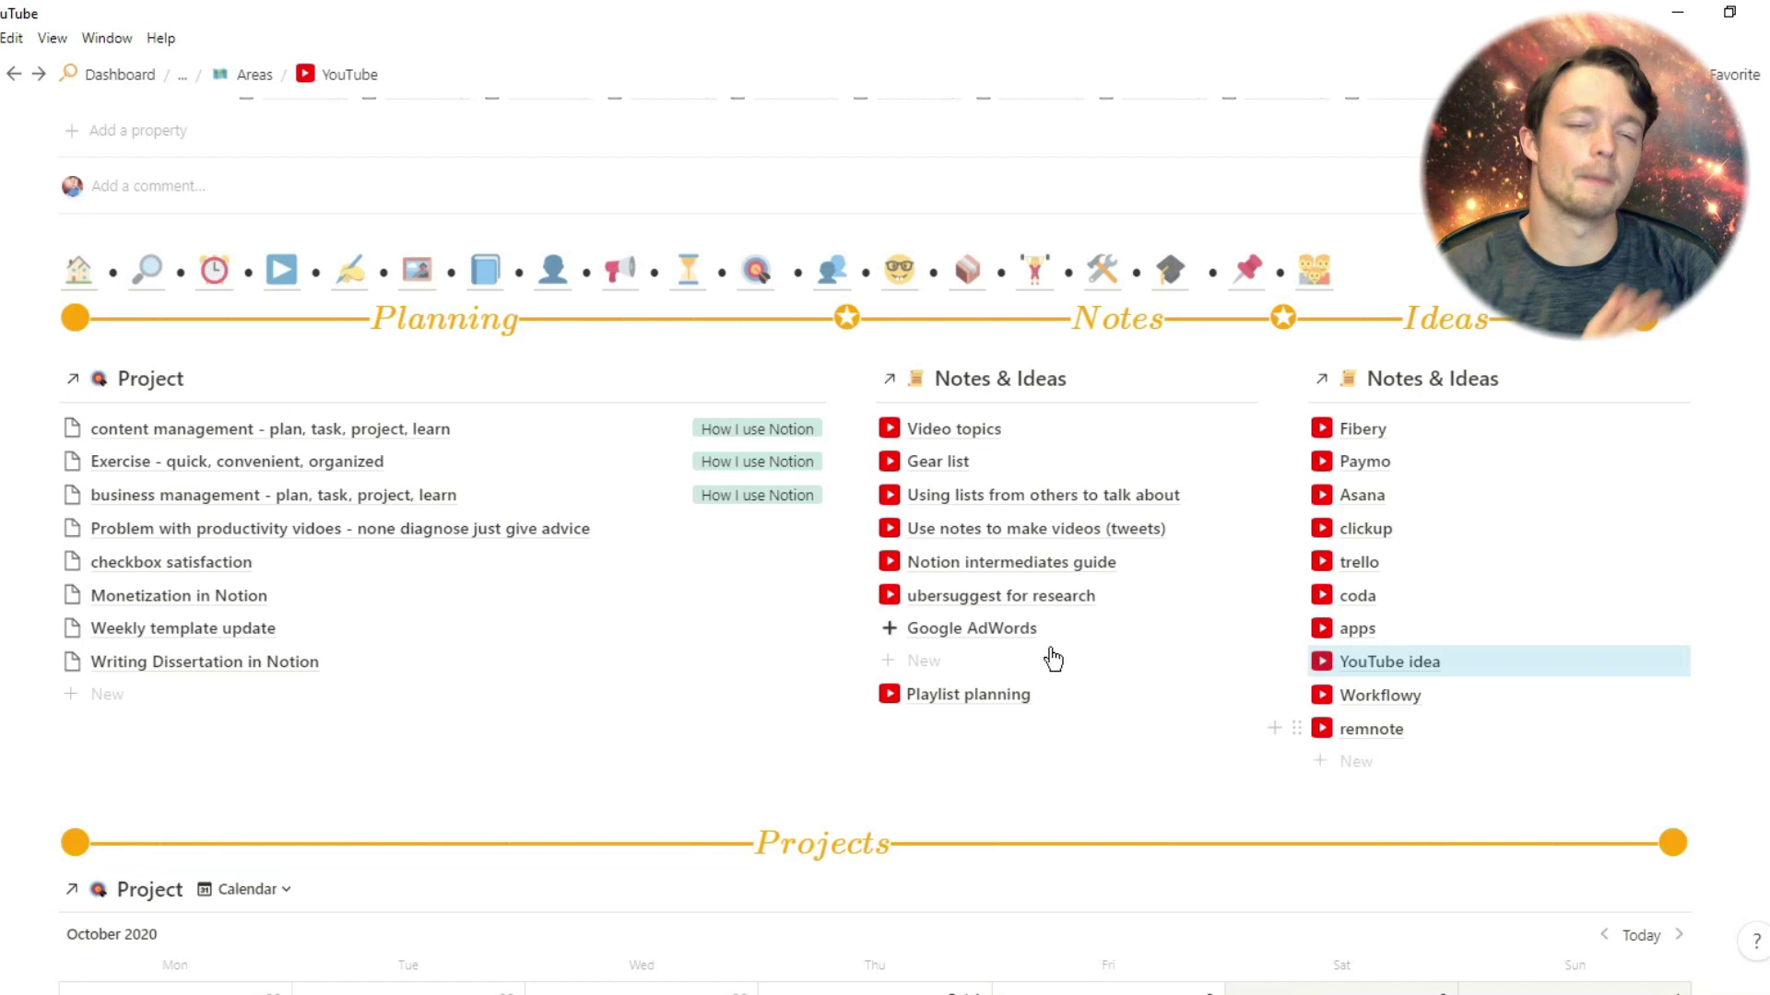
click(1040, 606)
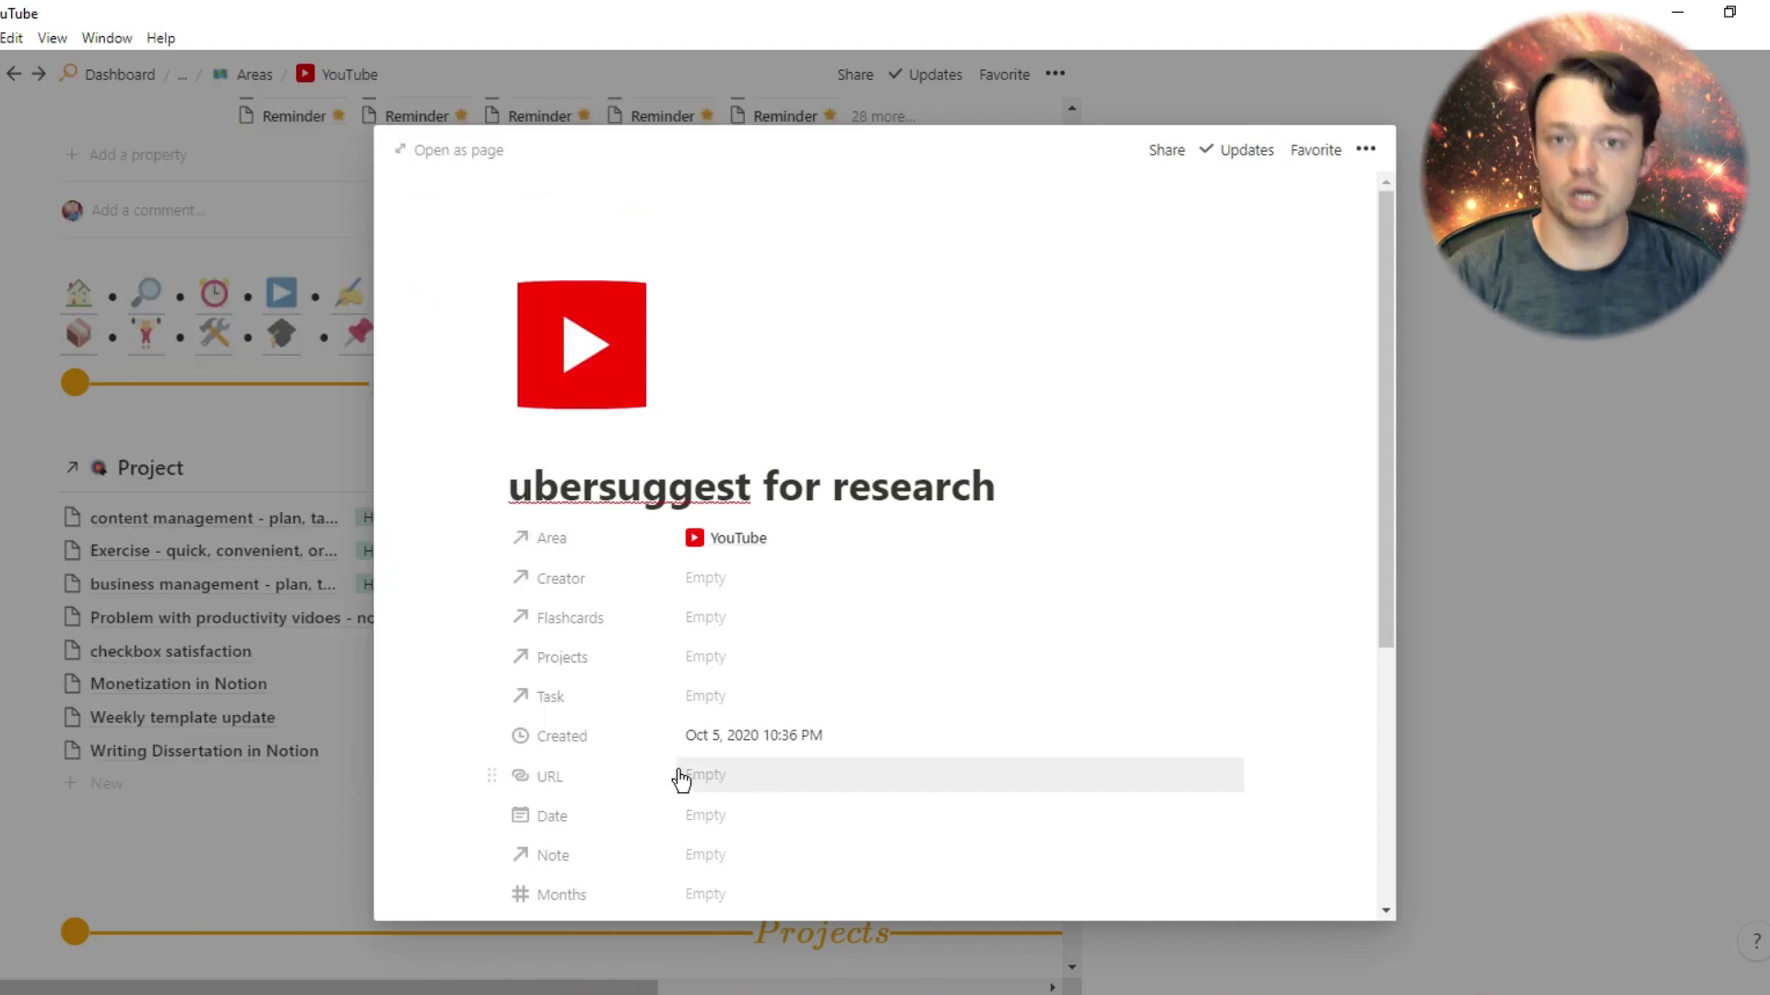
click(1559, 725)
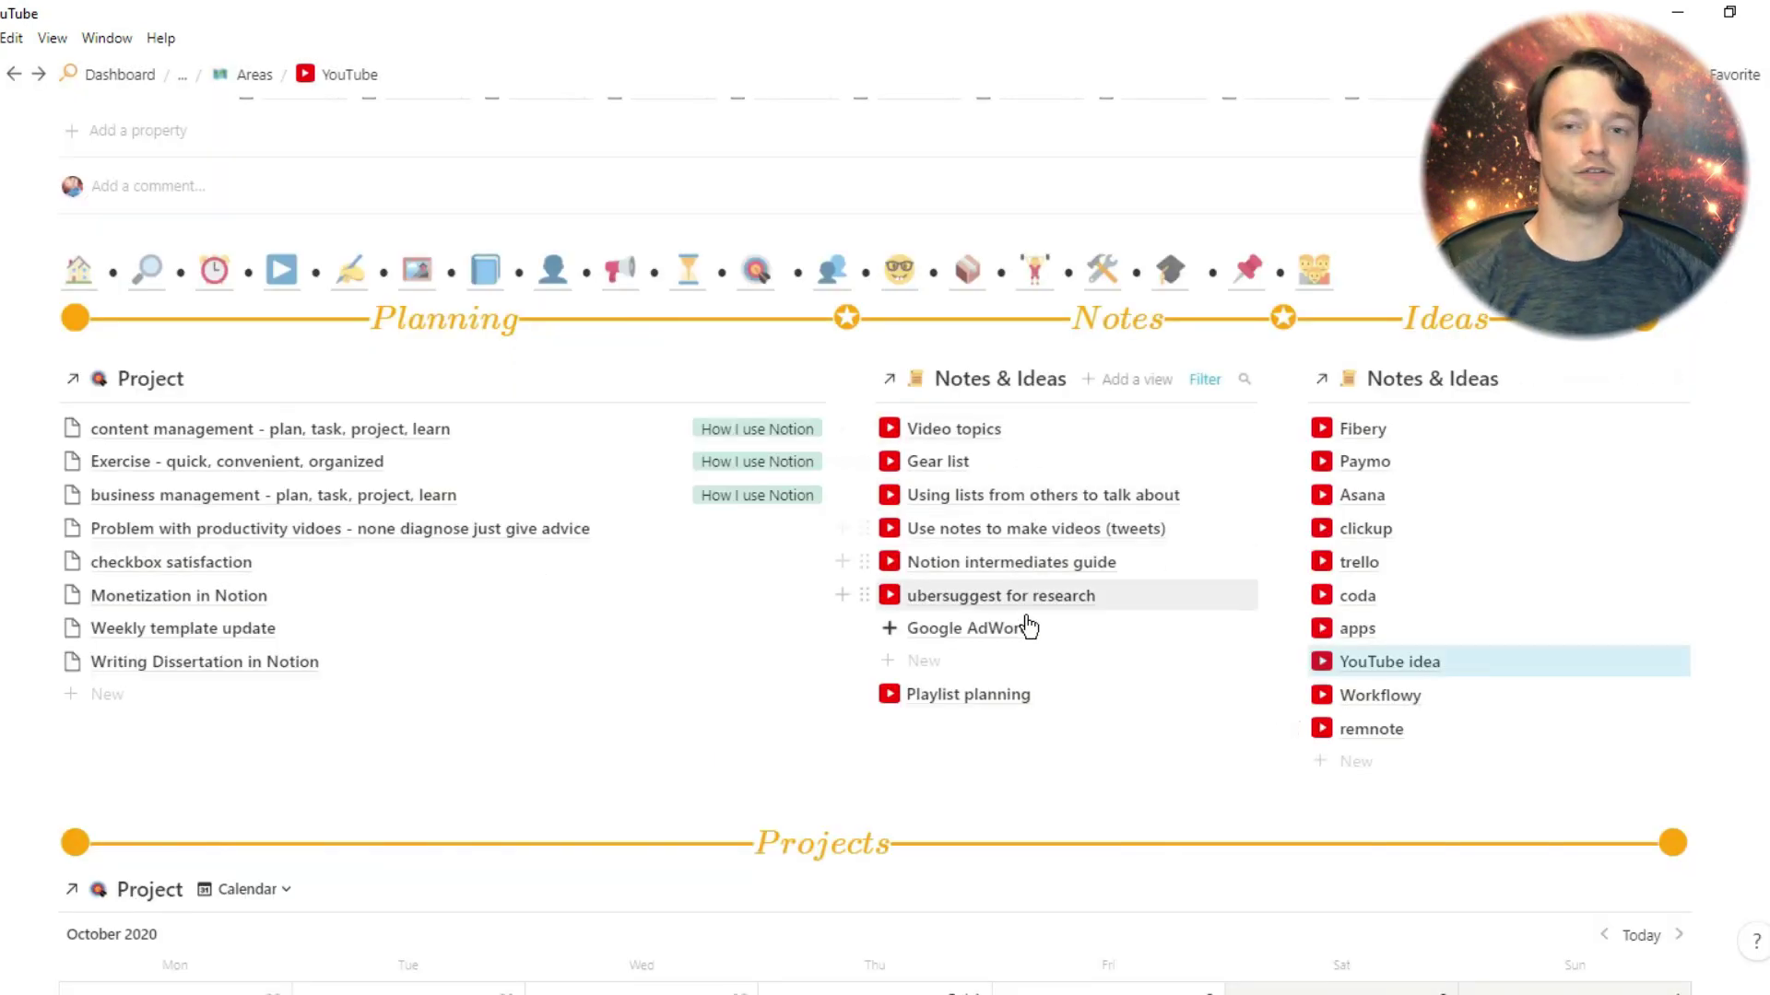
mouse_move(1370, 730)
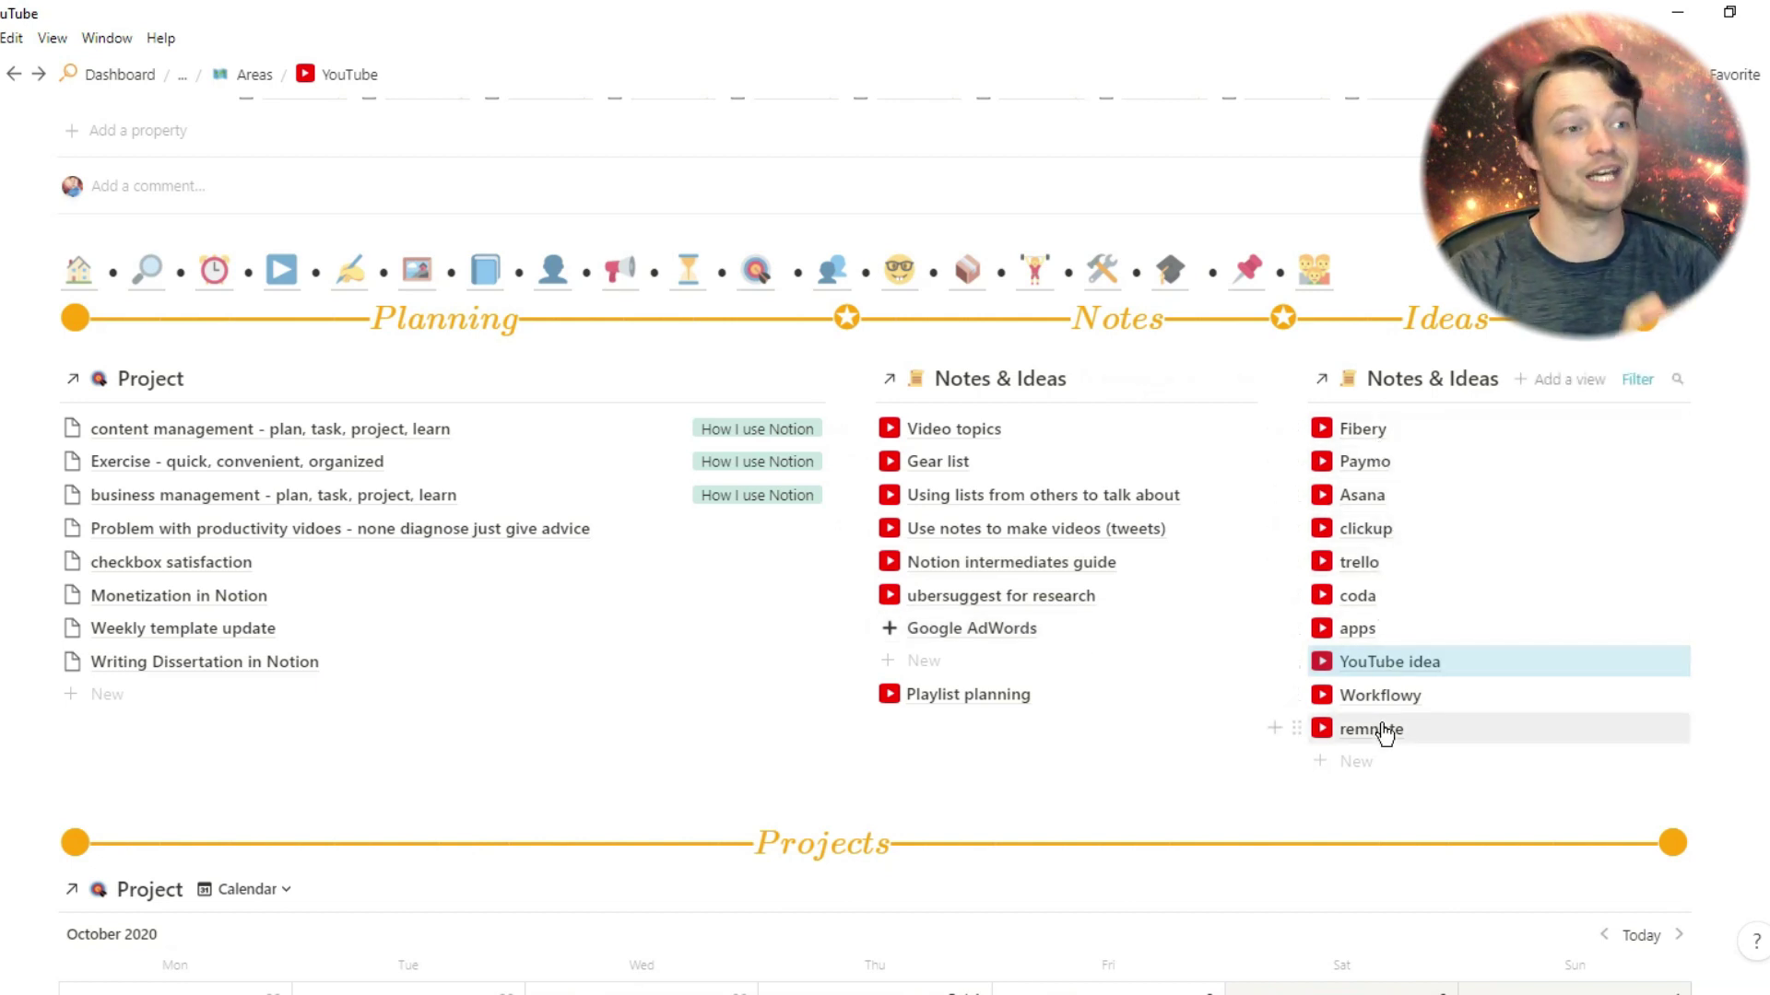
Step: Create the project 'some good idea' from the YouTube idea note's Project list
click(1396, 672)
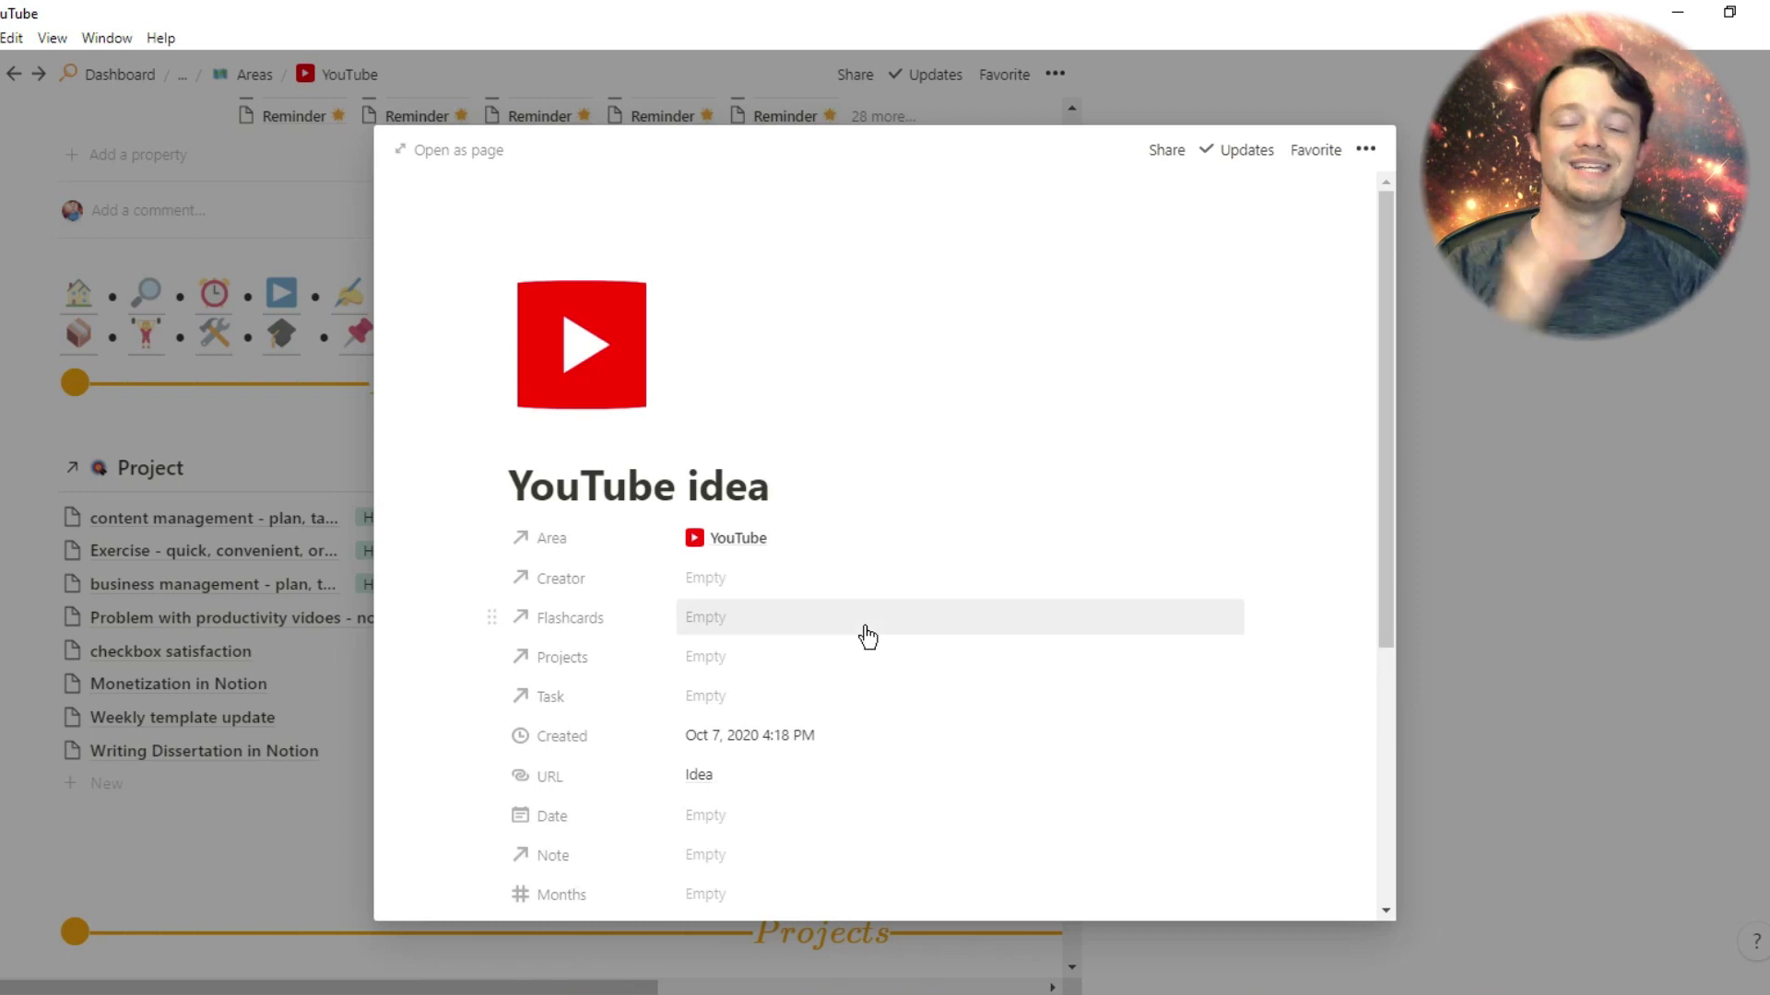
scroll(867, 636, down, 2)
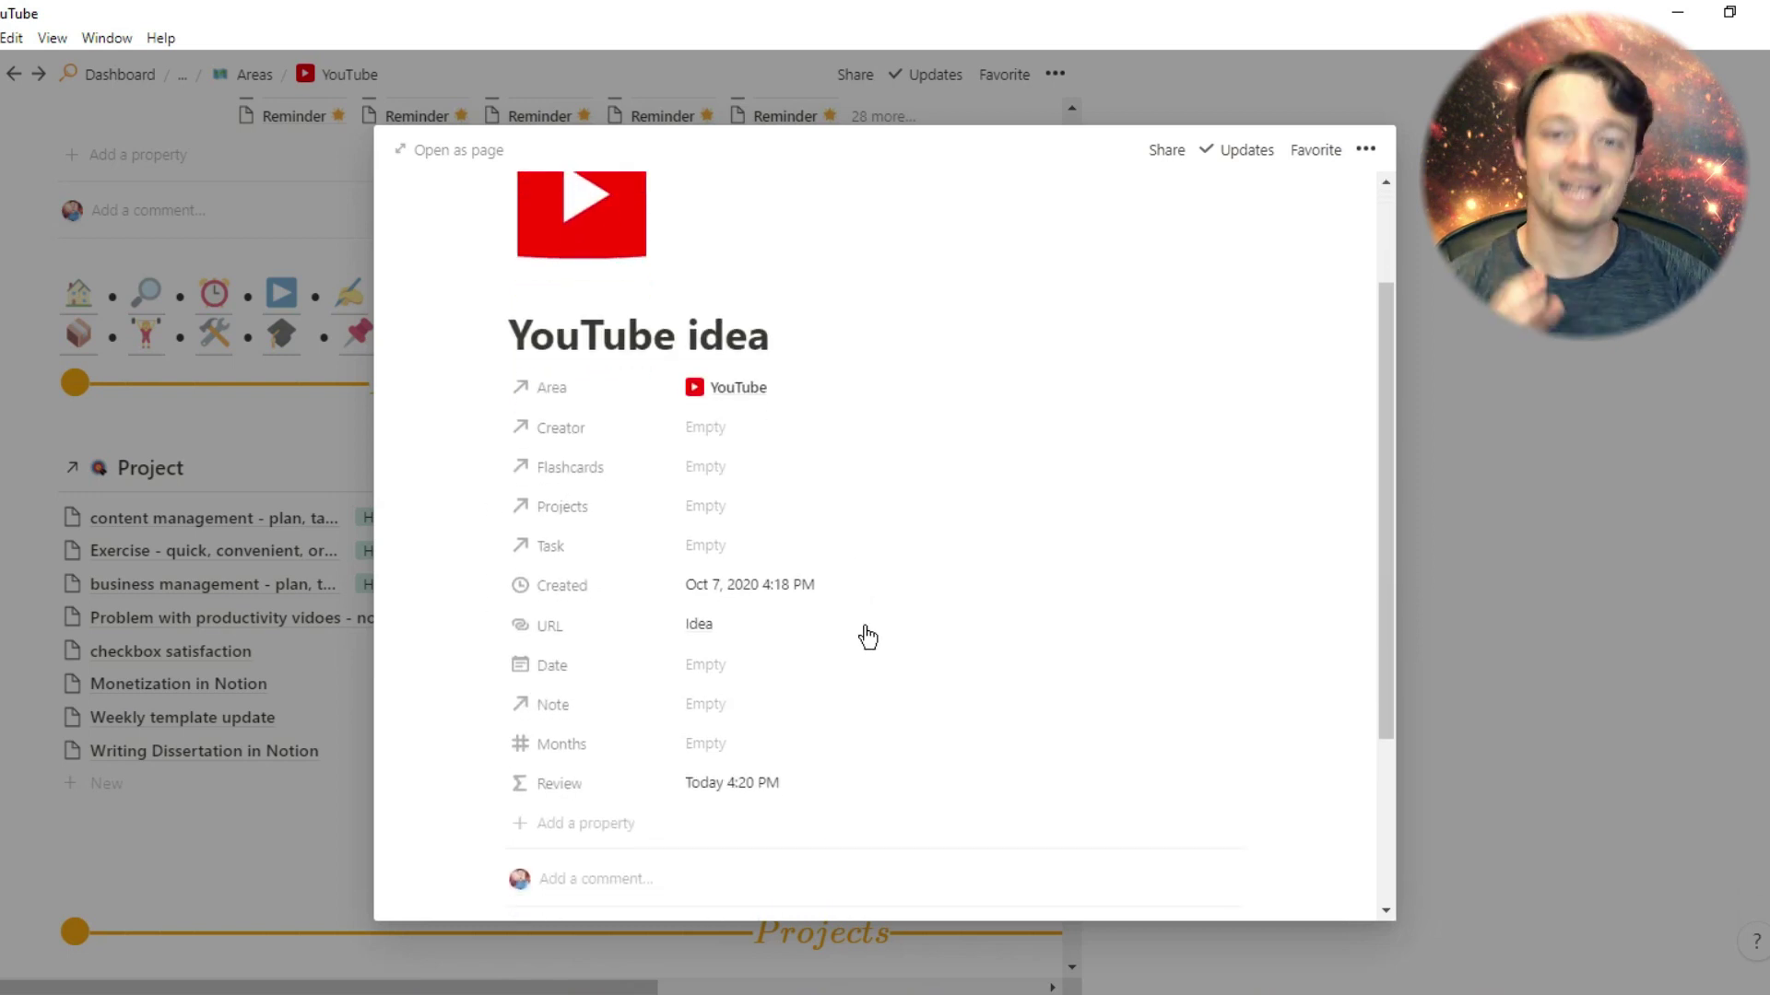
scroll(868, 636, down, 1)
scroll(868, 636, down, 3)
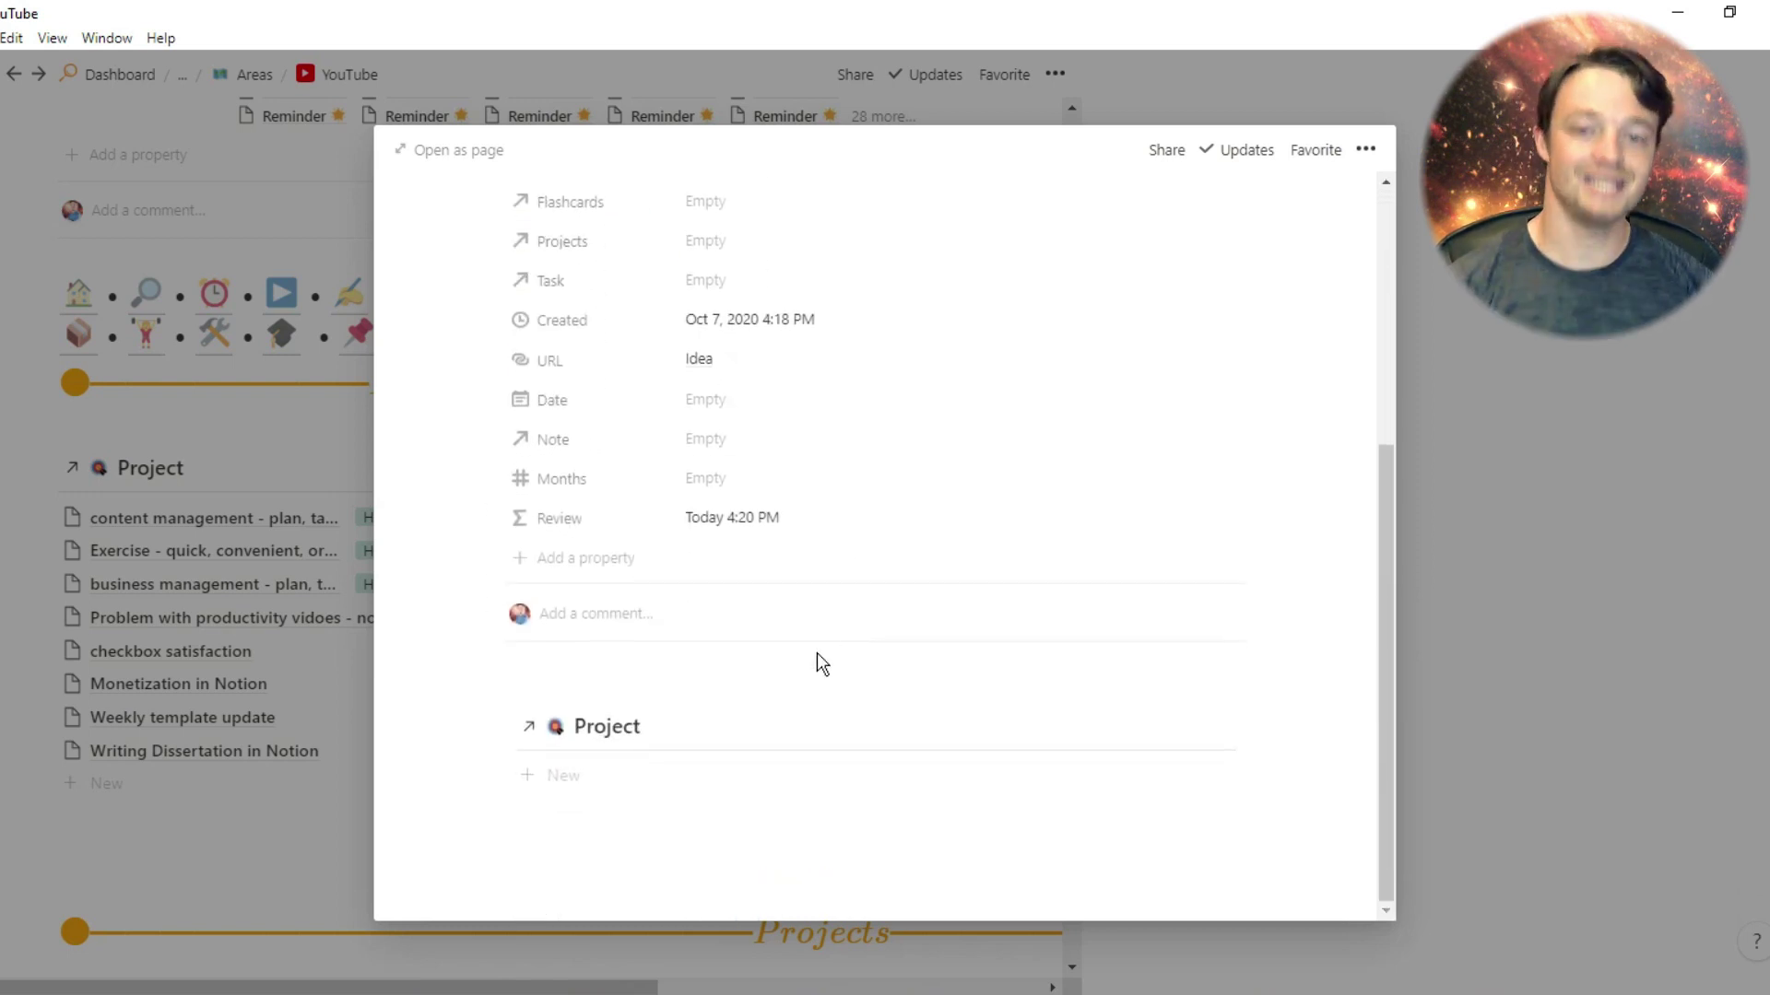
click(631, 778)
text(som)
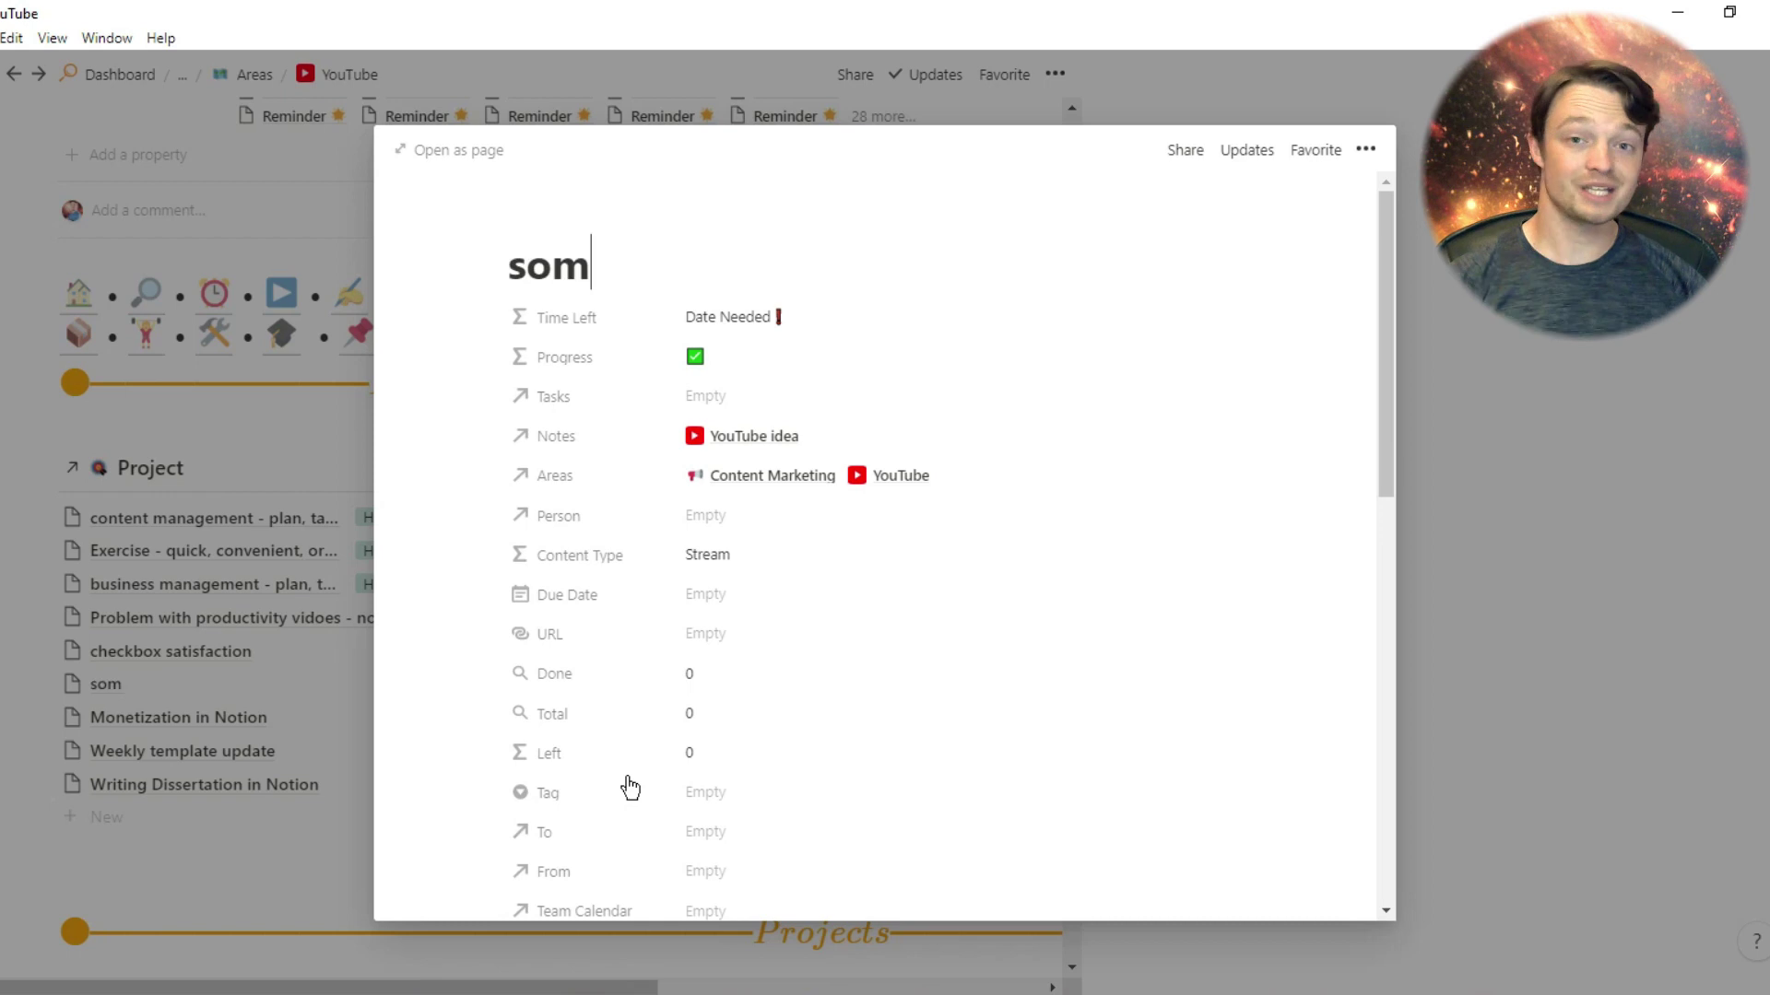
text(e go)
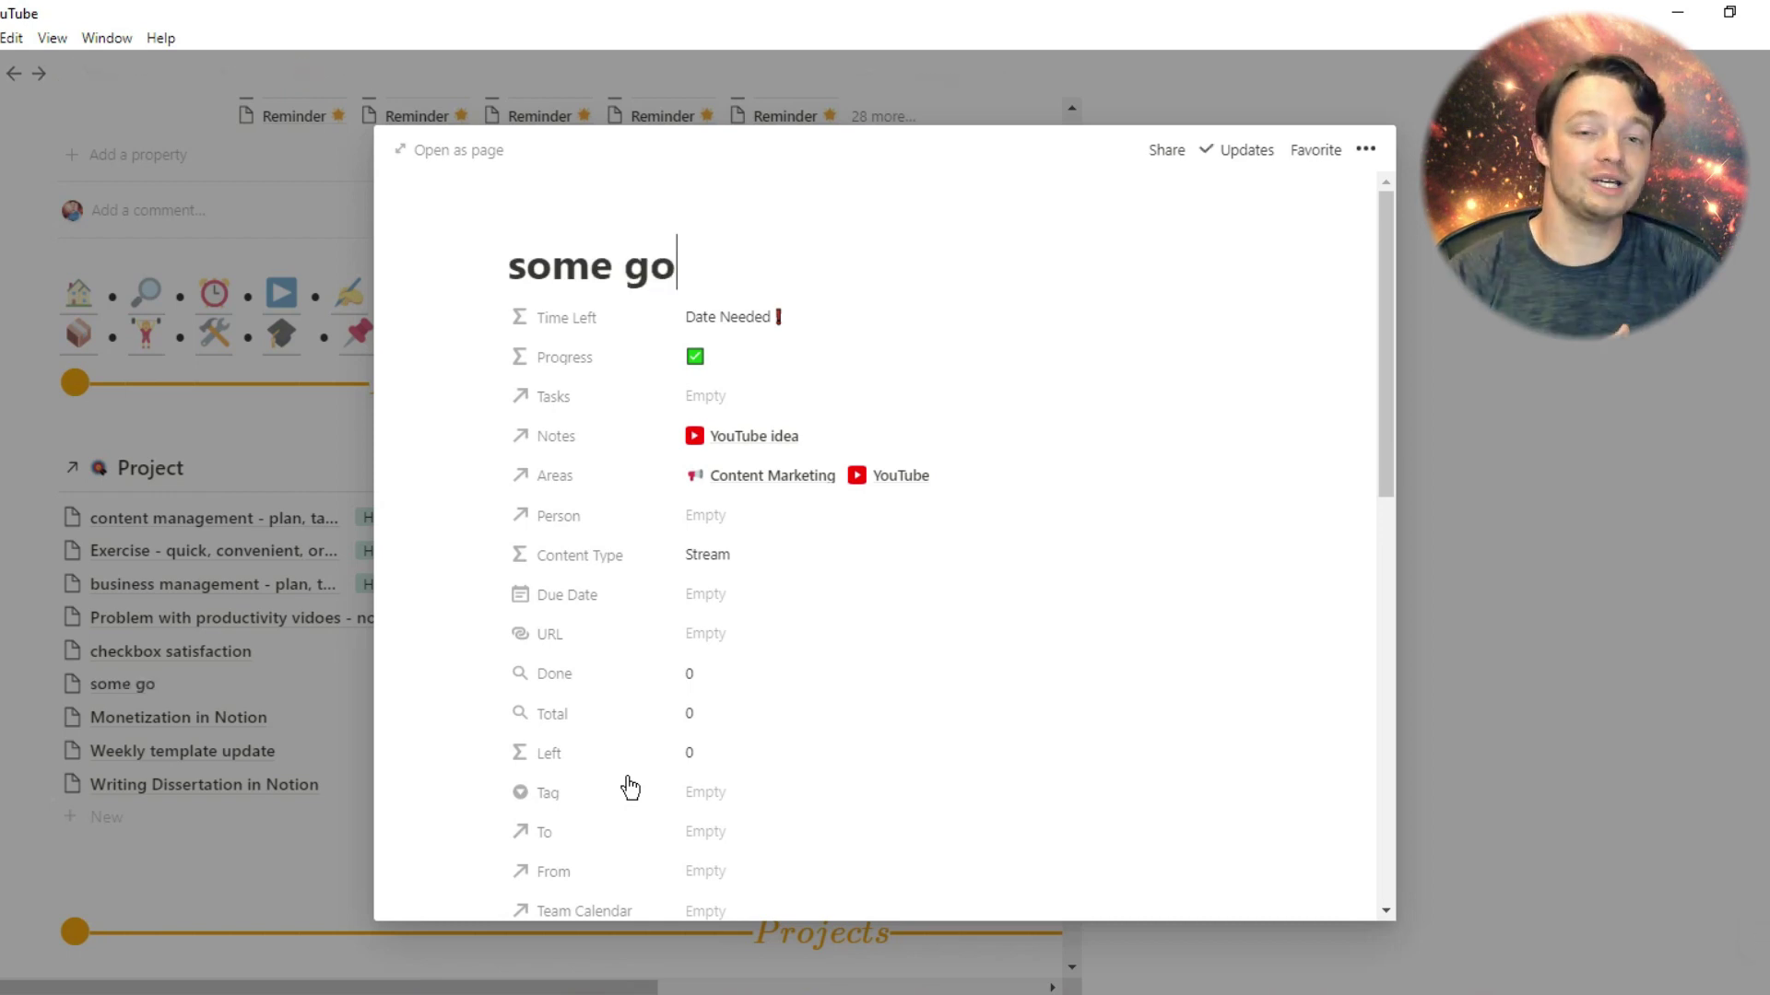
text(od)
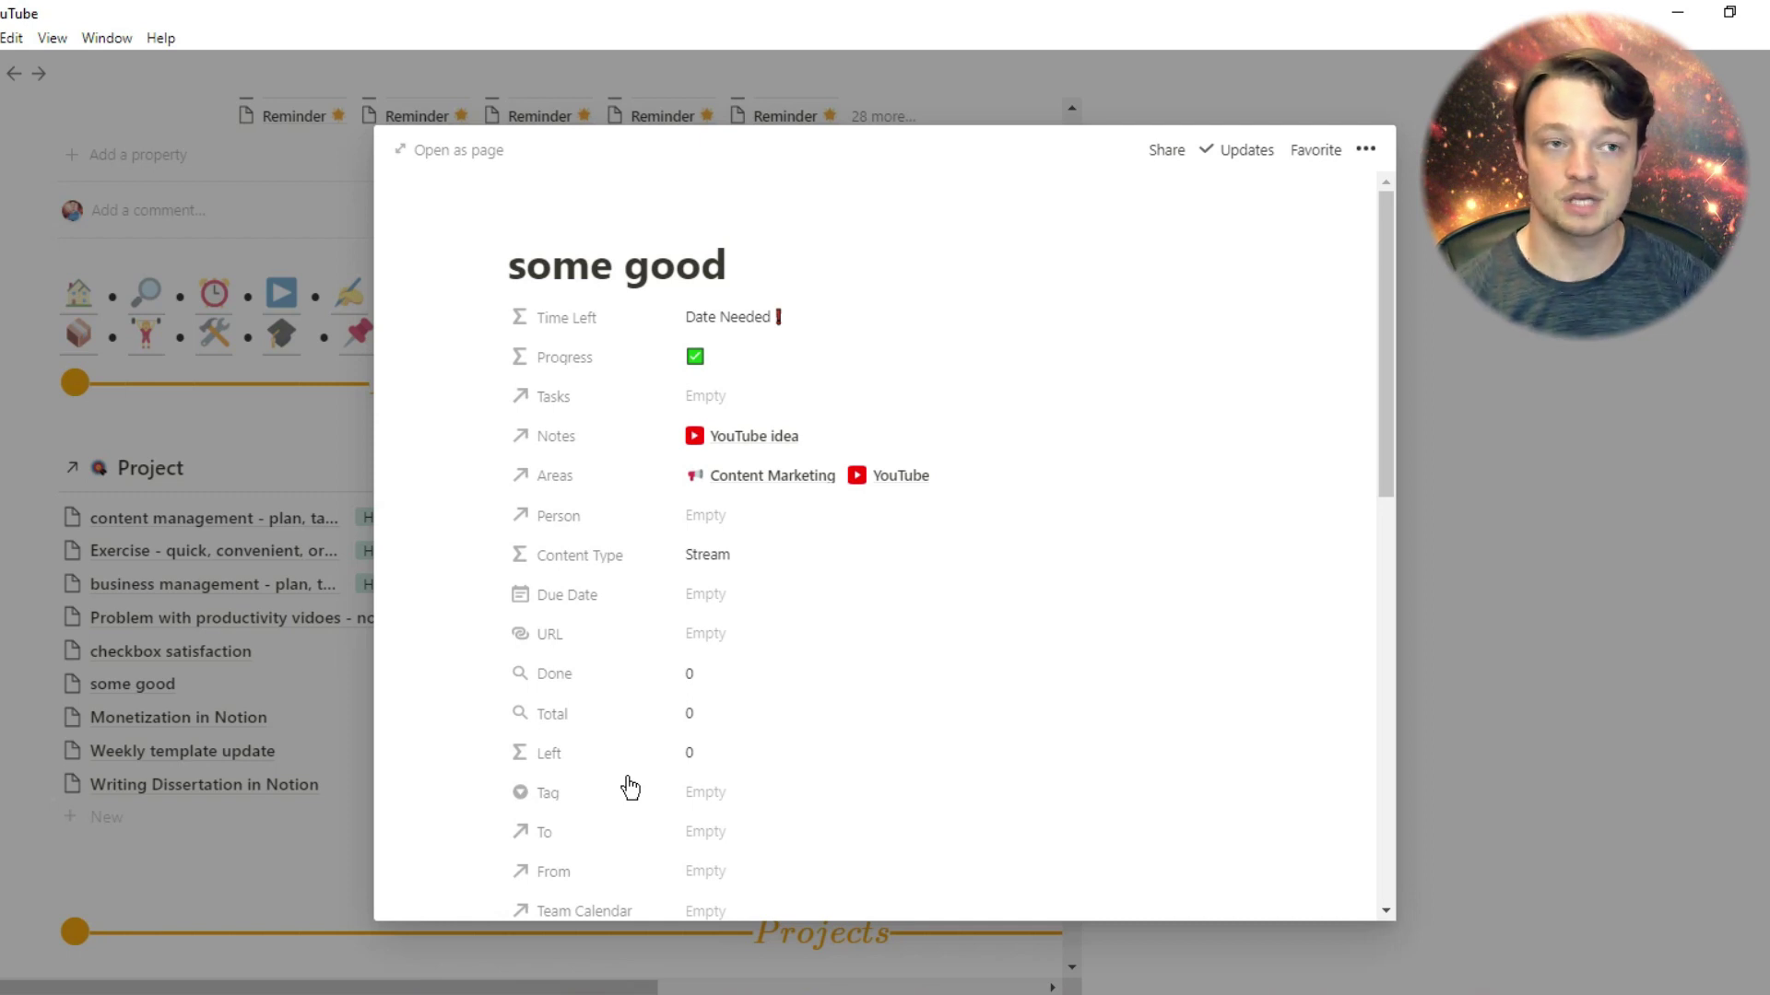
text( idea)
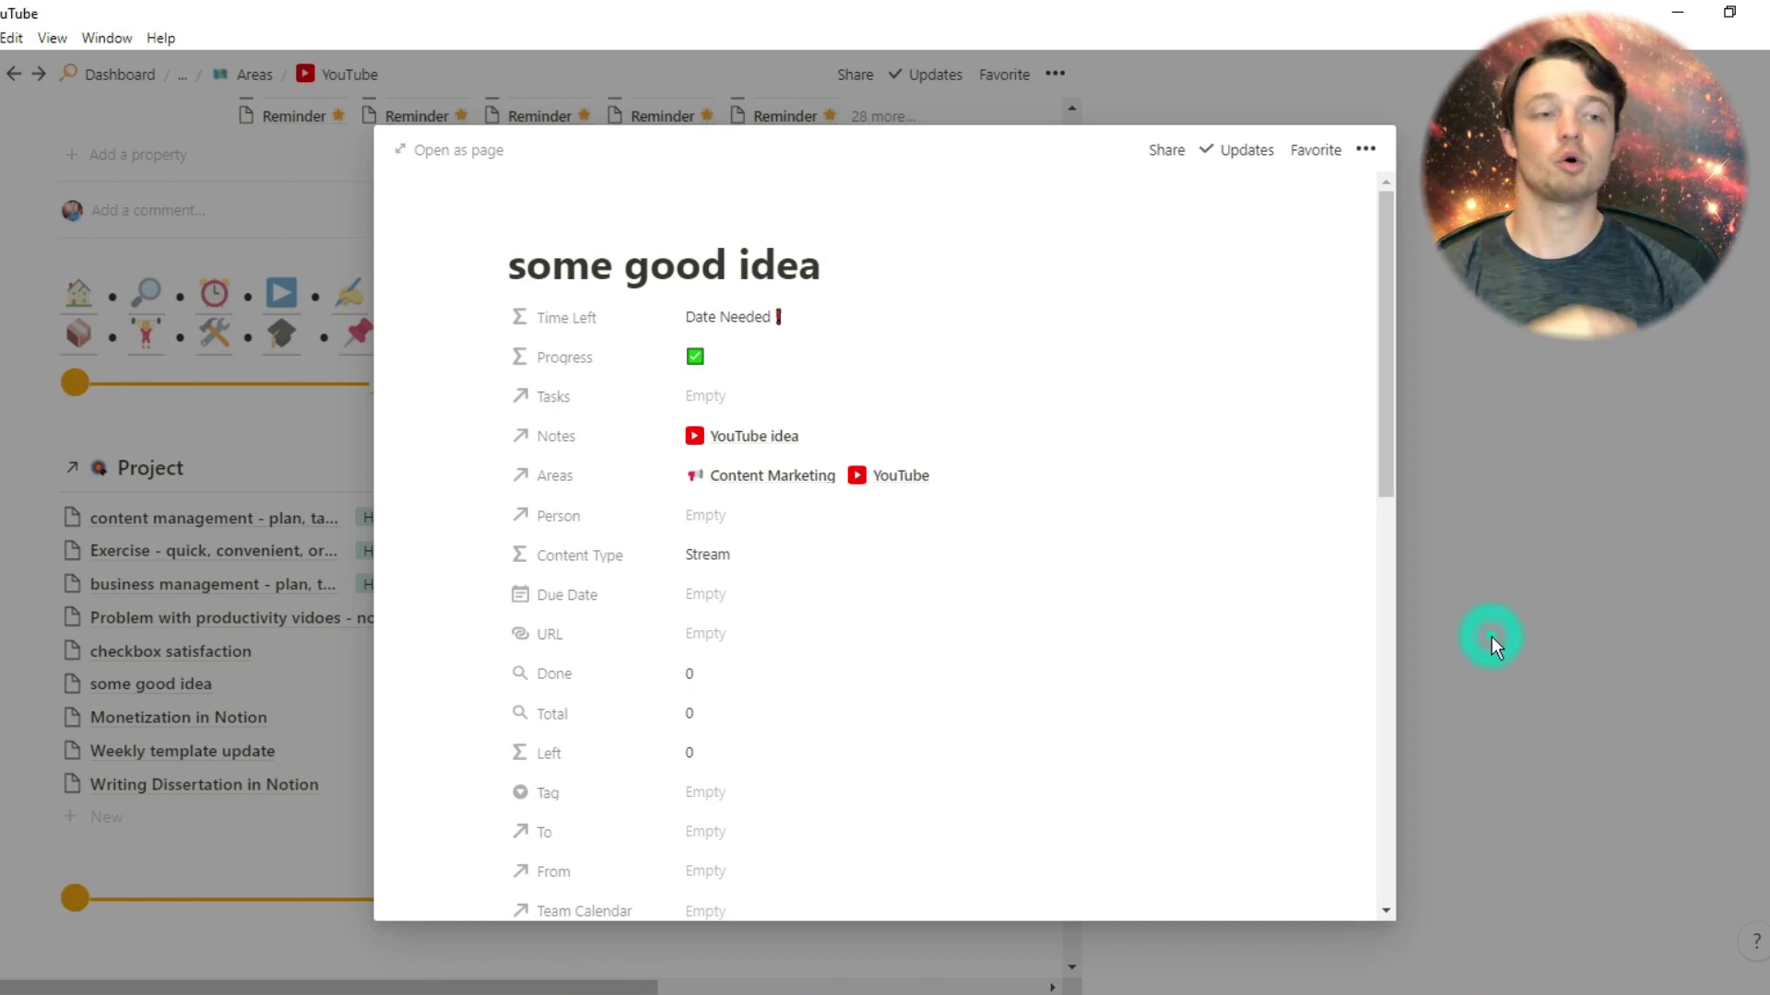
click(1492, 636)
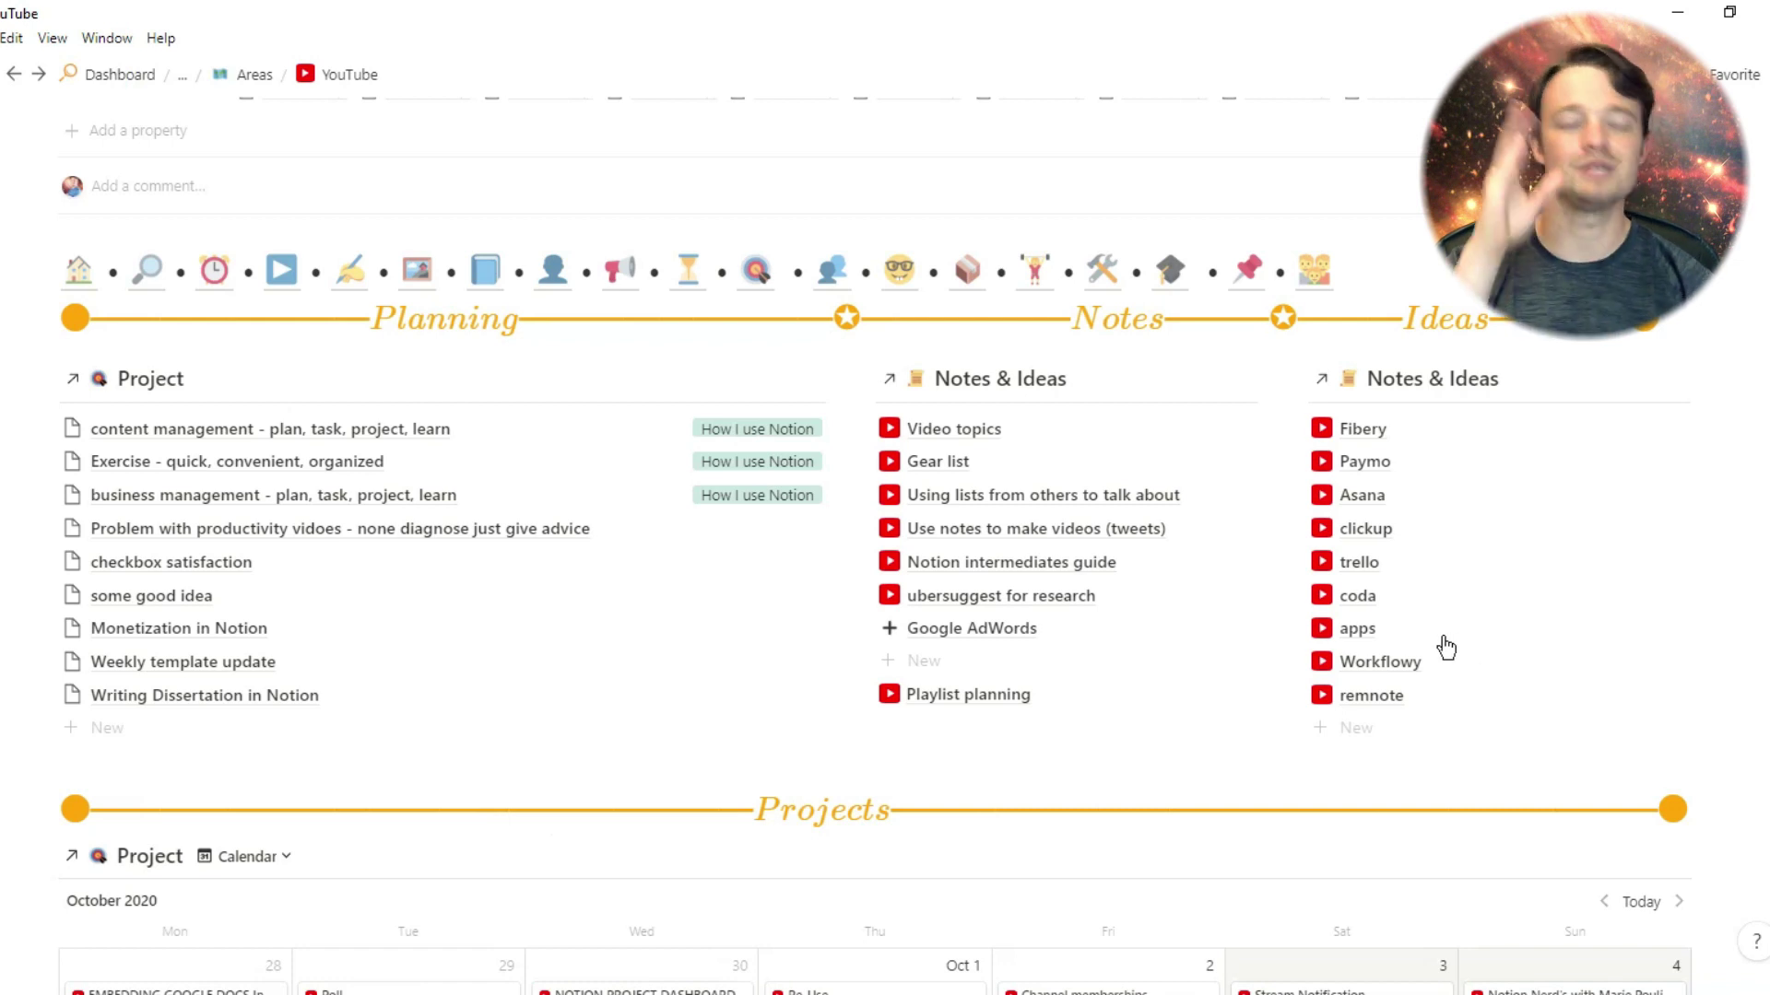
mouse_move(267, 596)
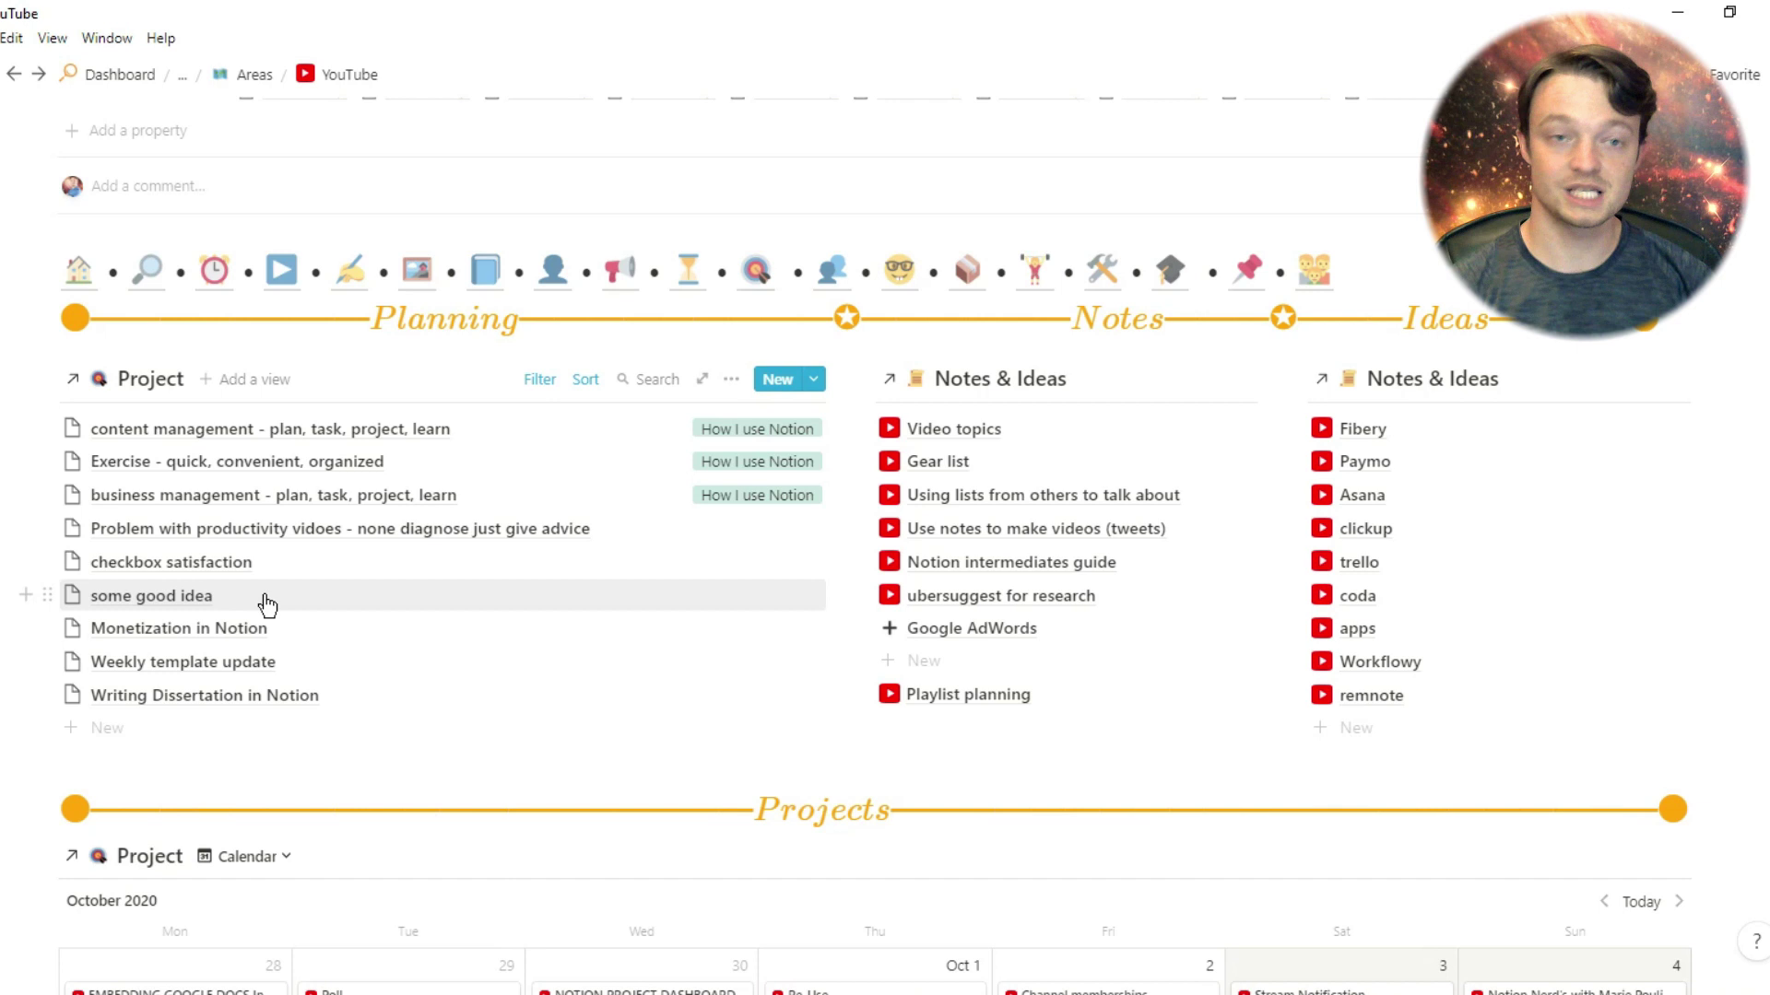
scroll(266, 605, down, 1)
scroll(267, 605, down, 2)
scroll(268, 604, down, 1)
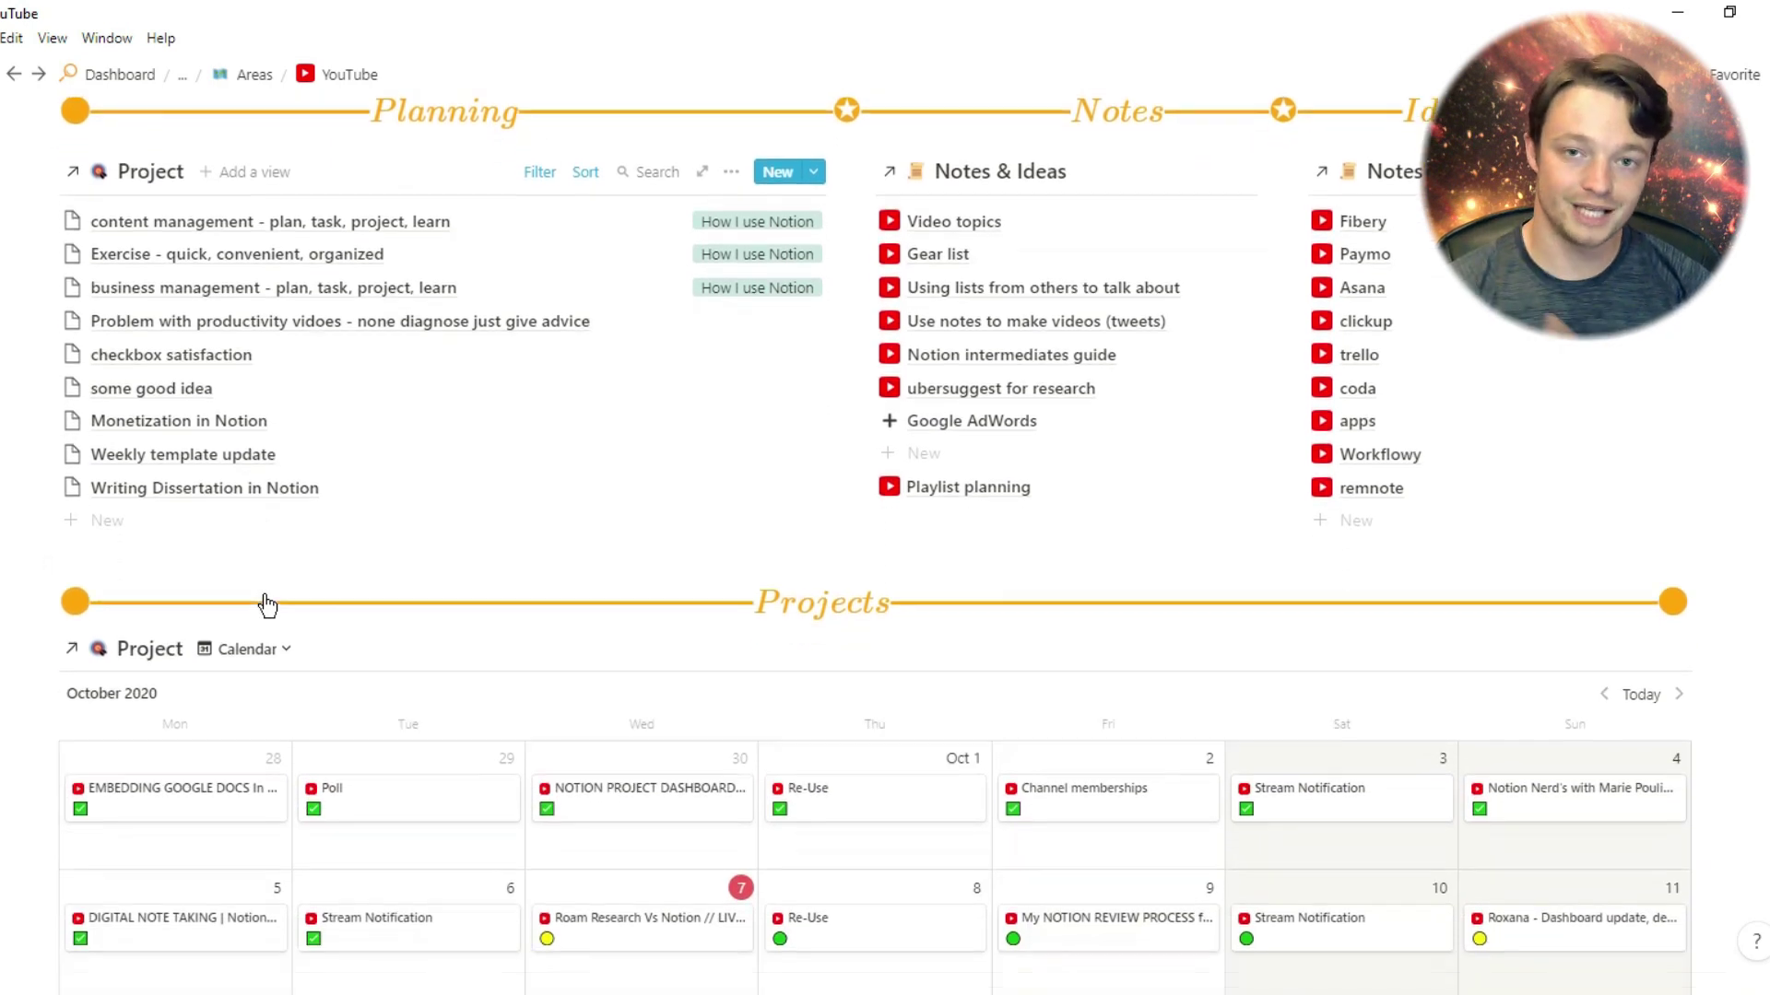
scroll(267, 604, down, 1)
scroll(268, 605, down, 1)
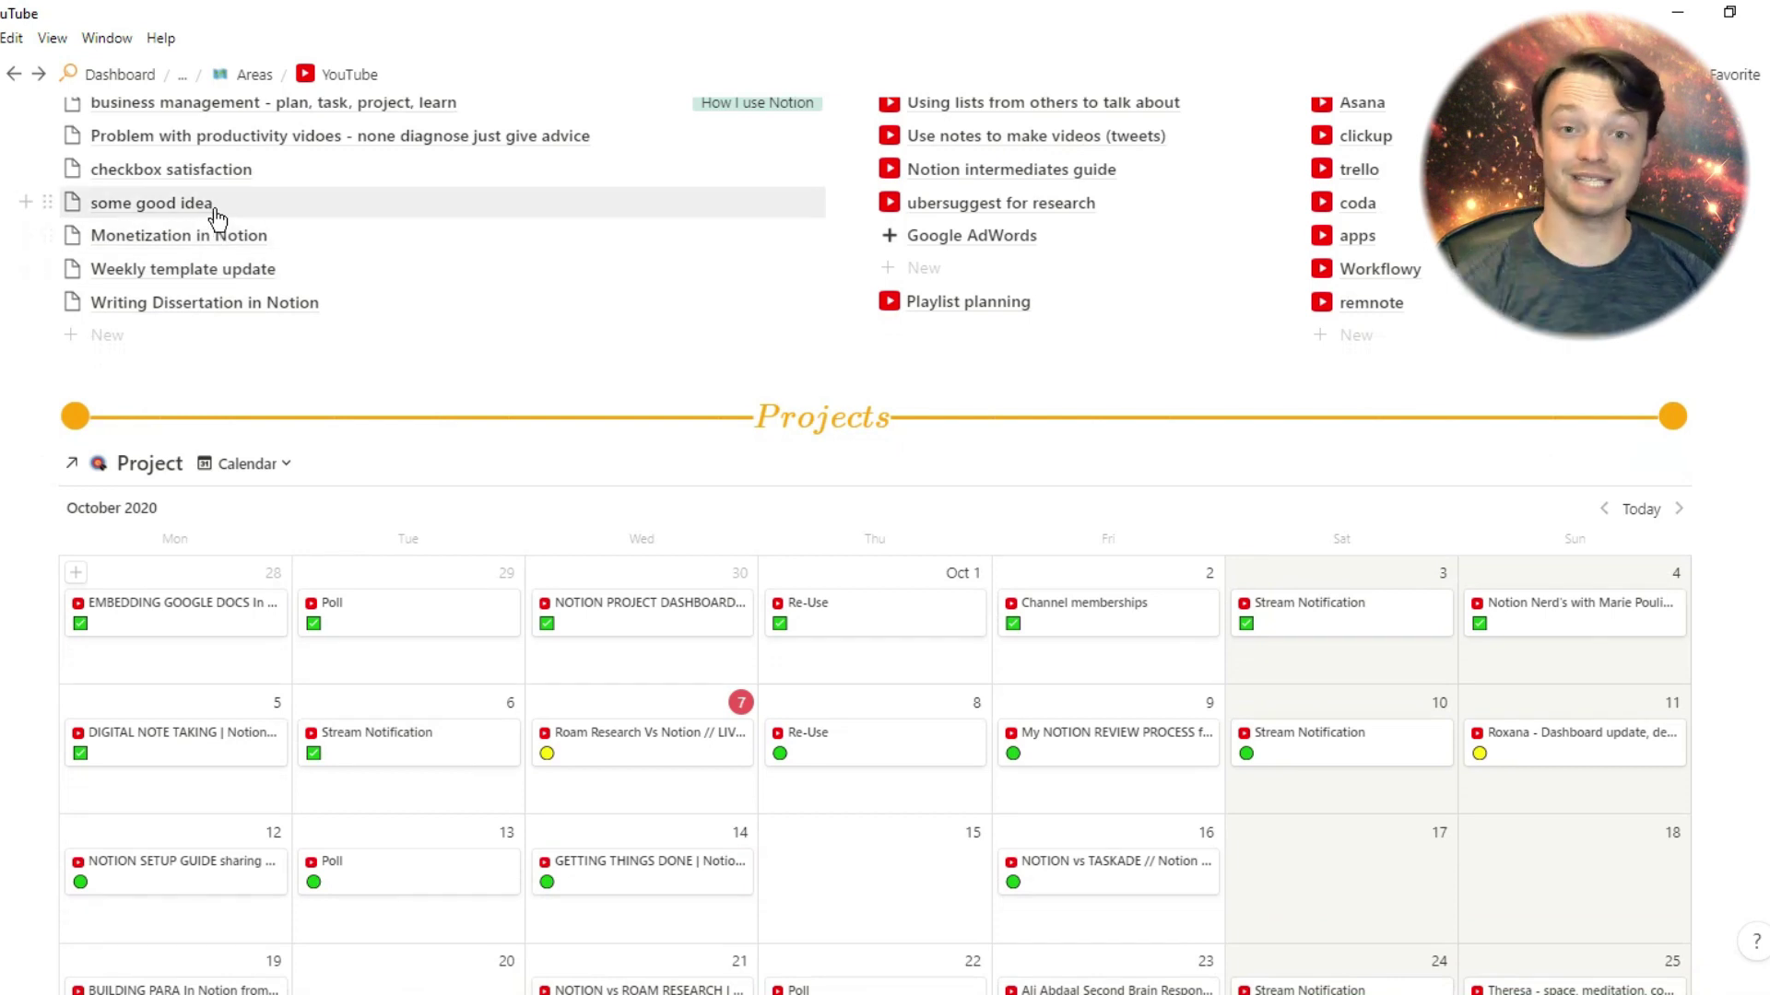
Step: Drag 'some good idea' onto Thursday Oct 15, 2020 in the Projects calendar and open it
drag(215, 218, 754, 819)
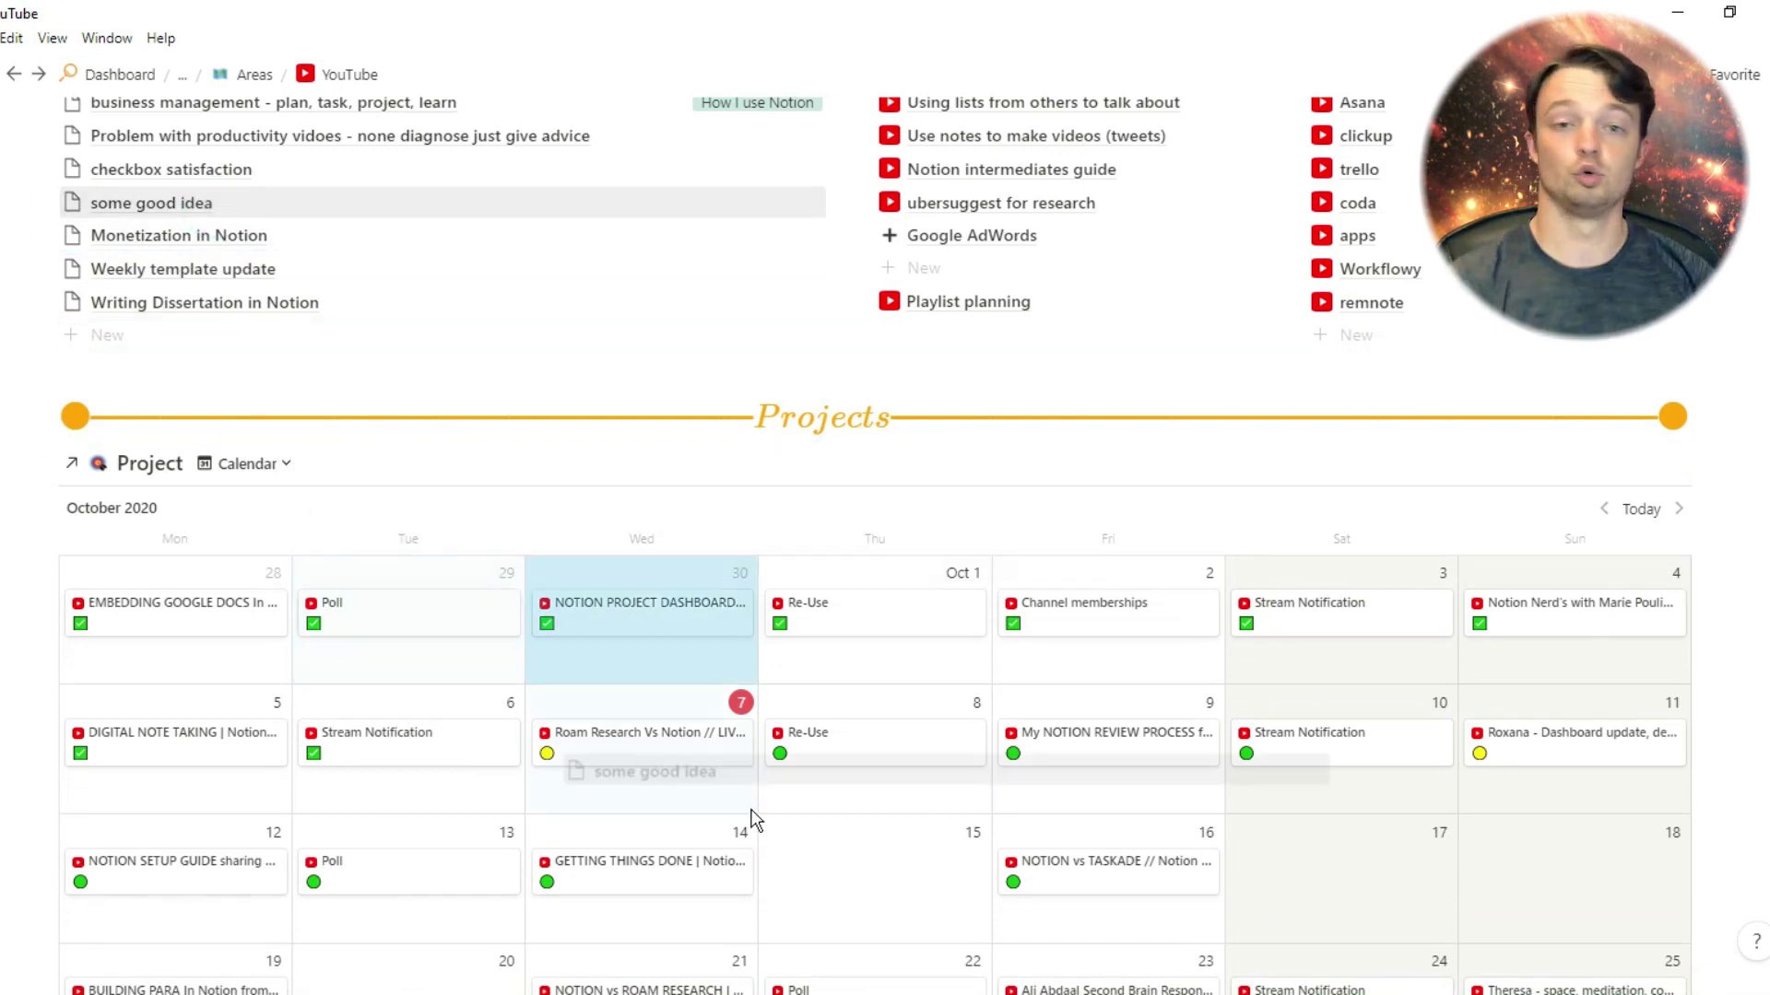
drag(754, 819, 829, 870)
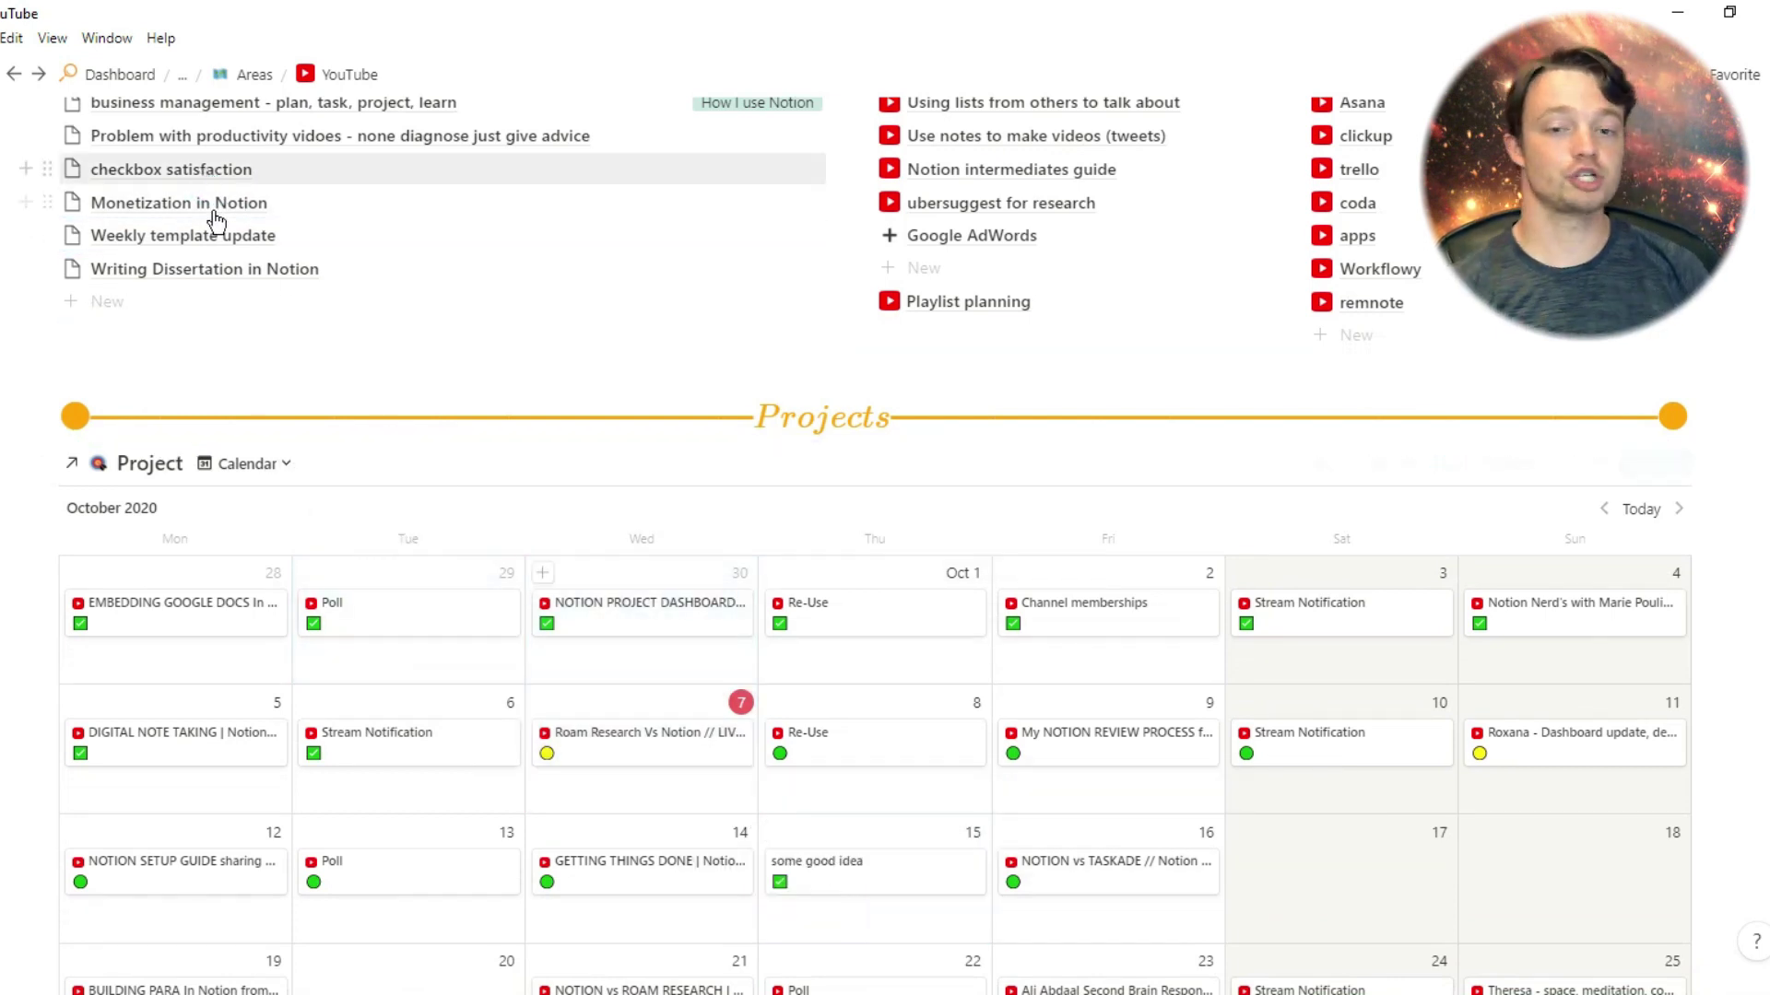
mouse_move(830, 872)
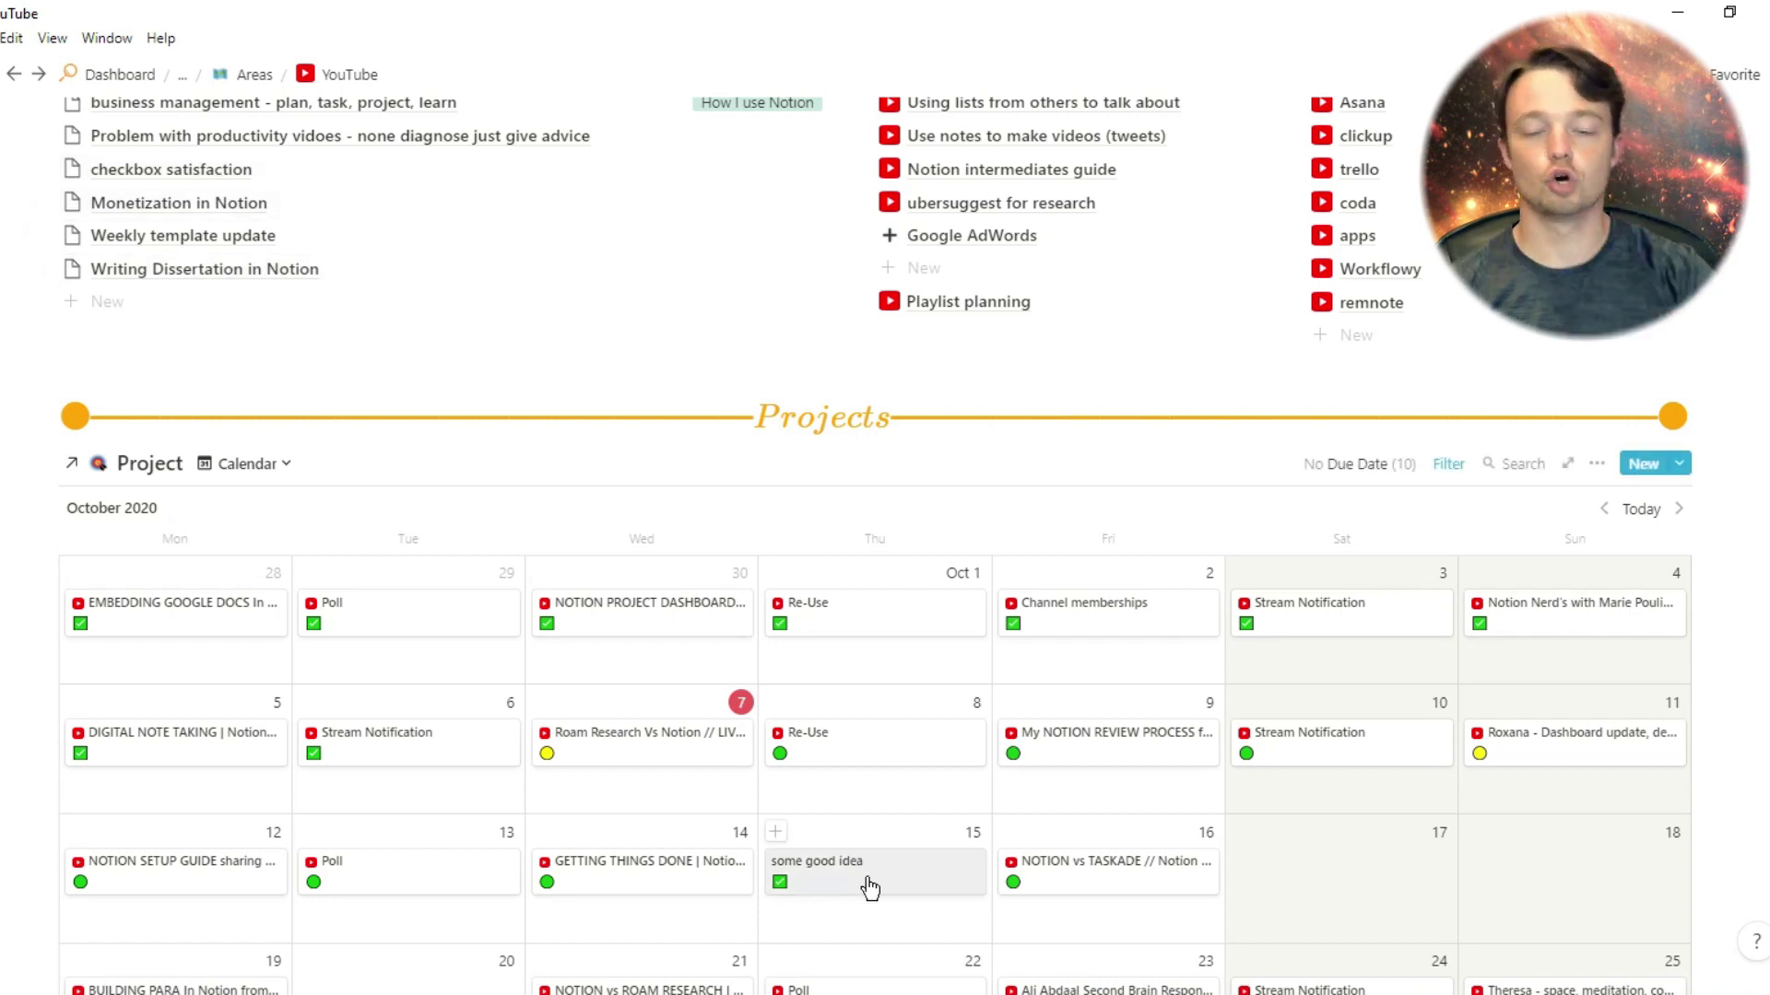
click(863, 891)
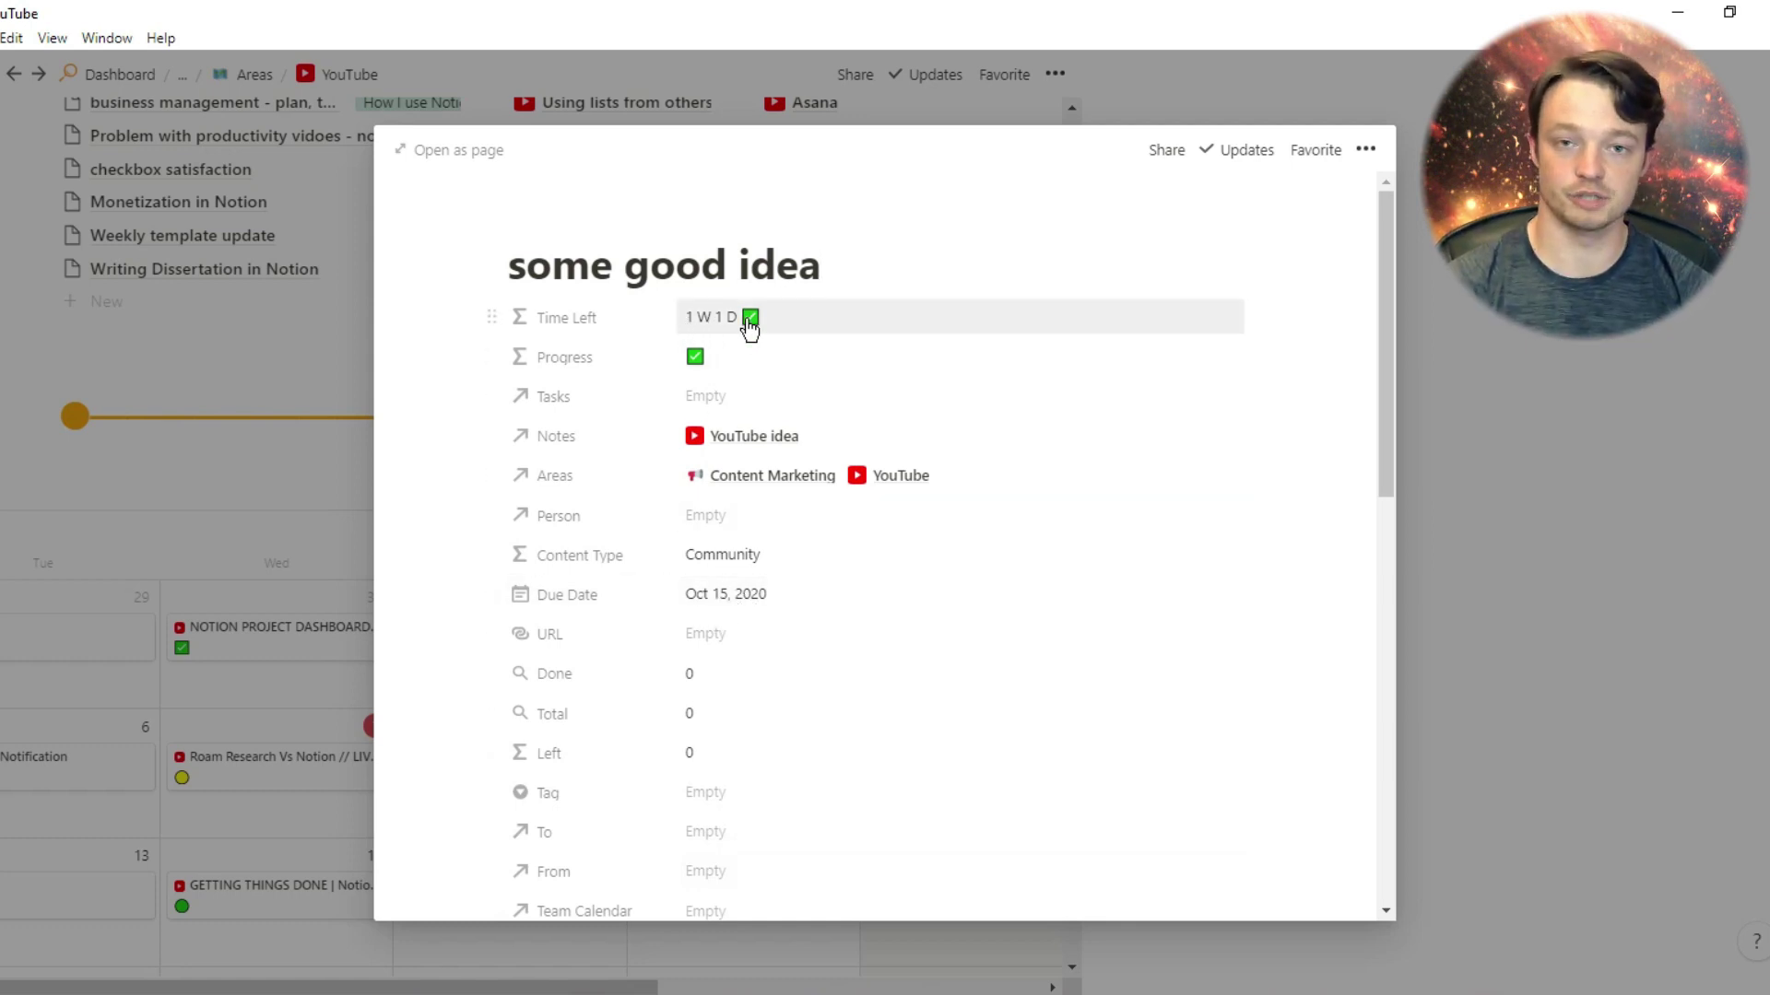
scroll(848, 316, down, 2)
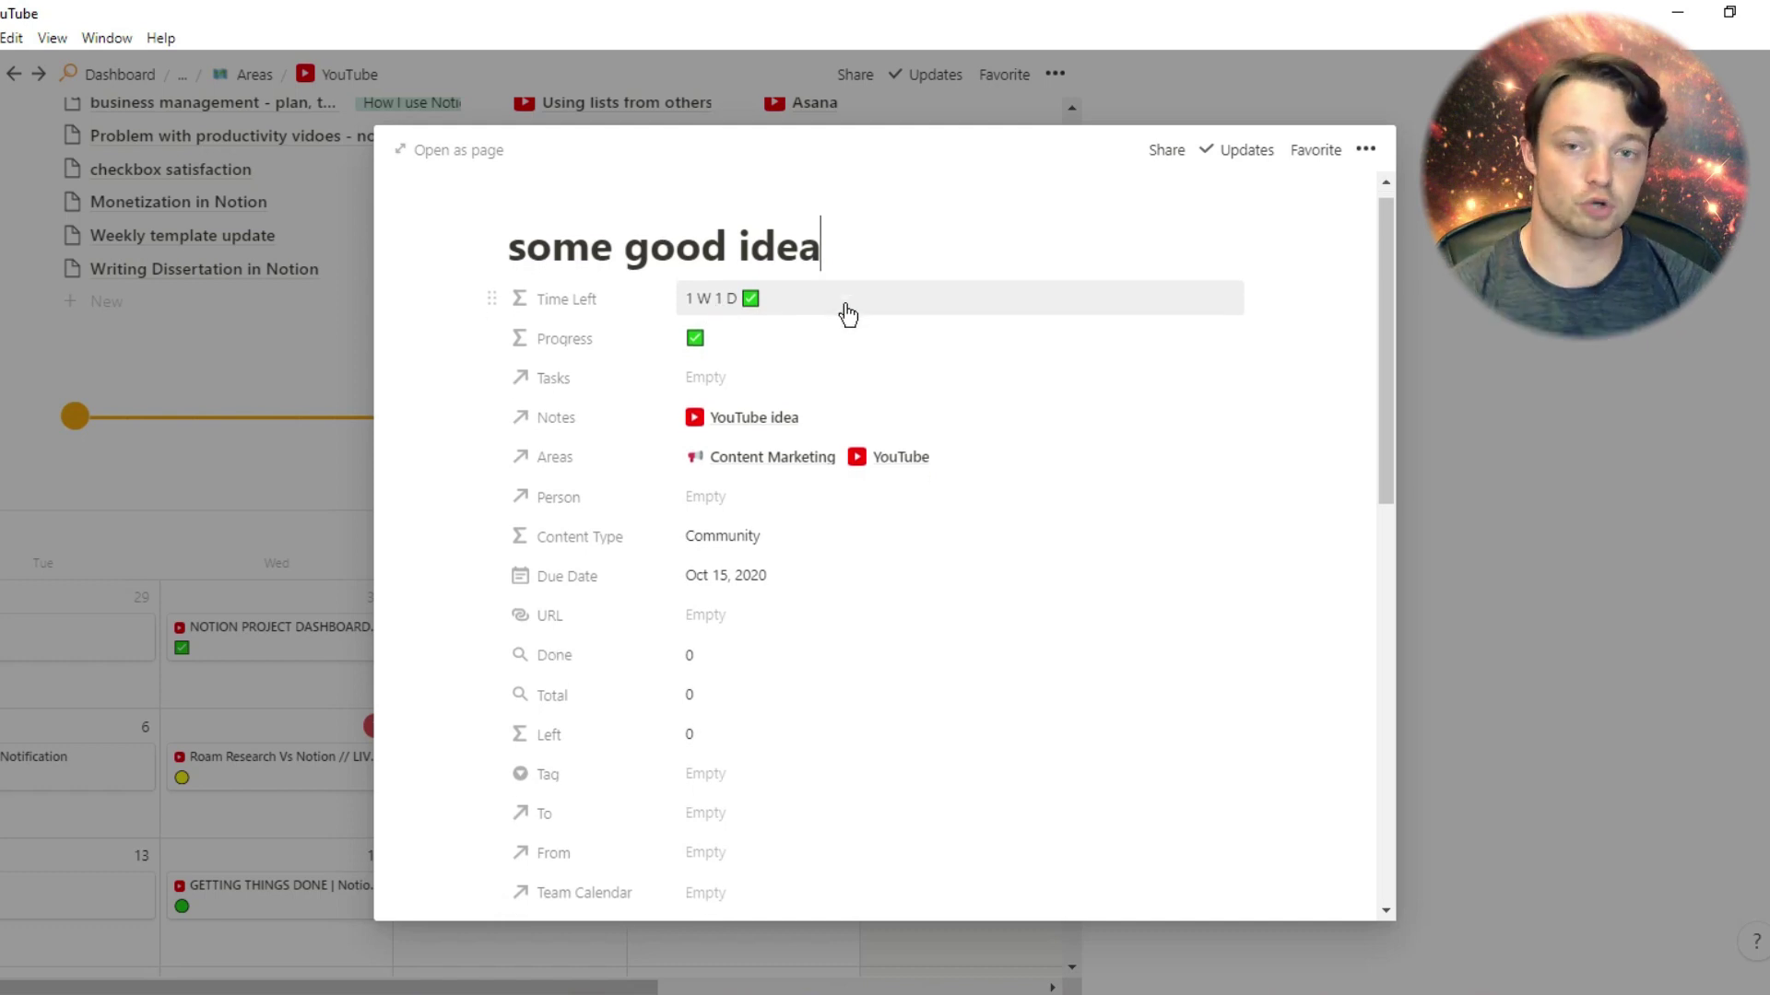
scroll(847, 316, down, 3)
scroll(848, 316, down, 2)
scroll(848, 315, down, 1)
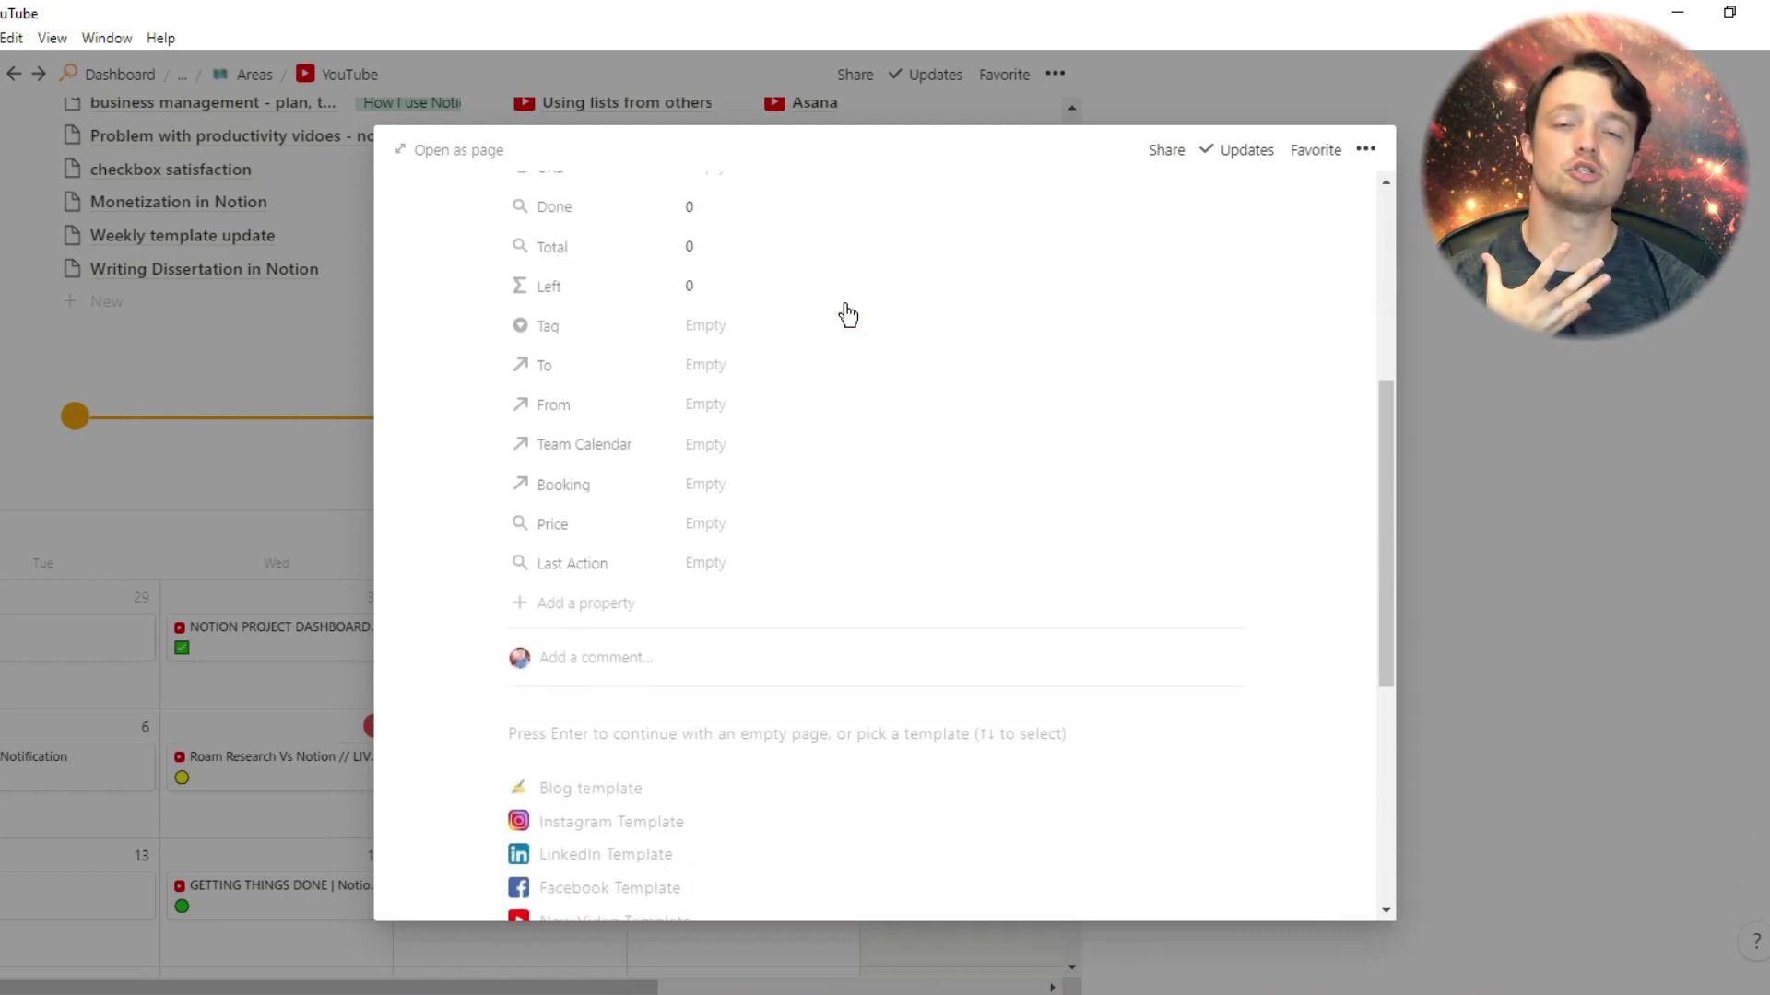
scroll(847, 316, down, 3)
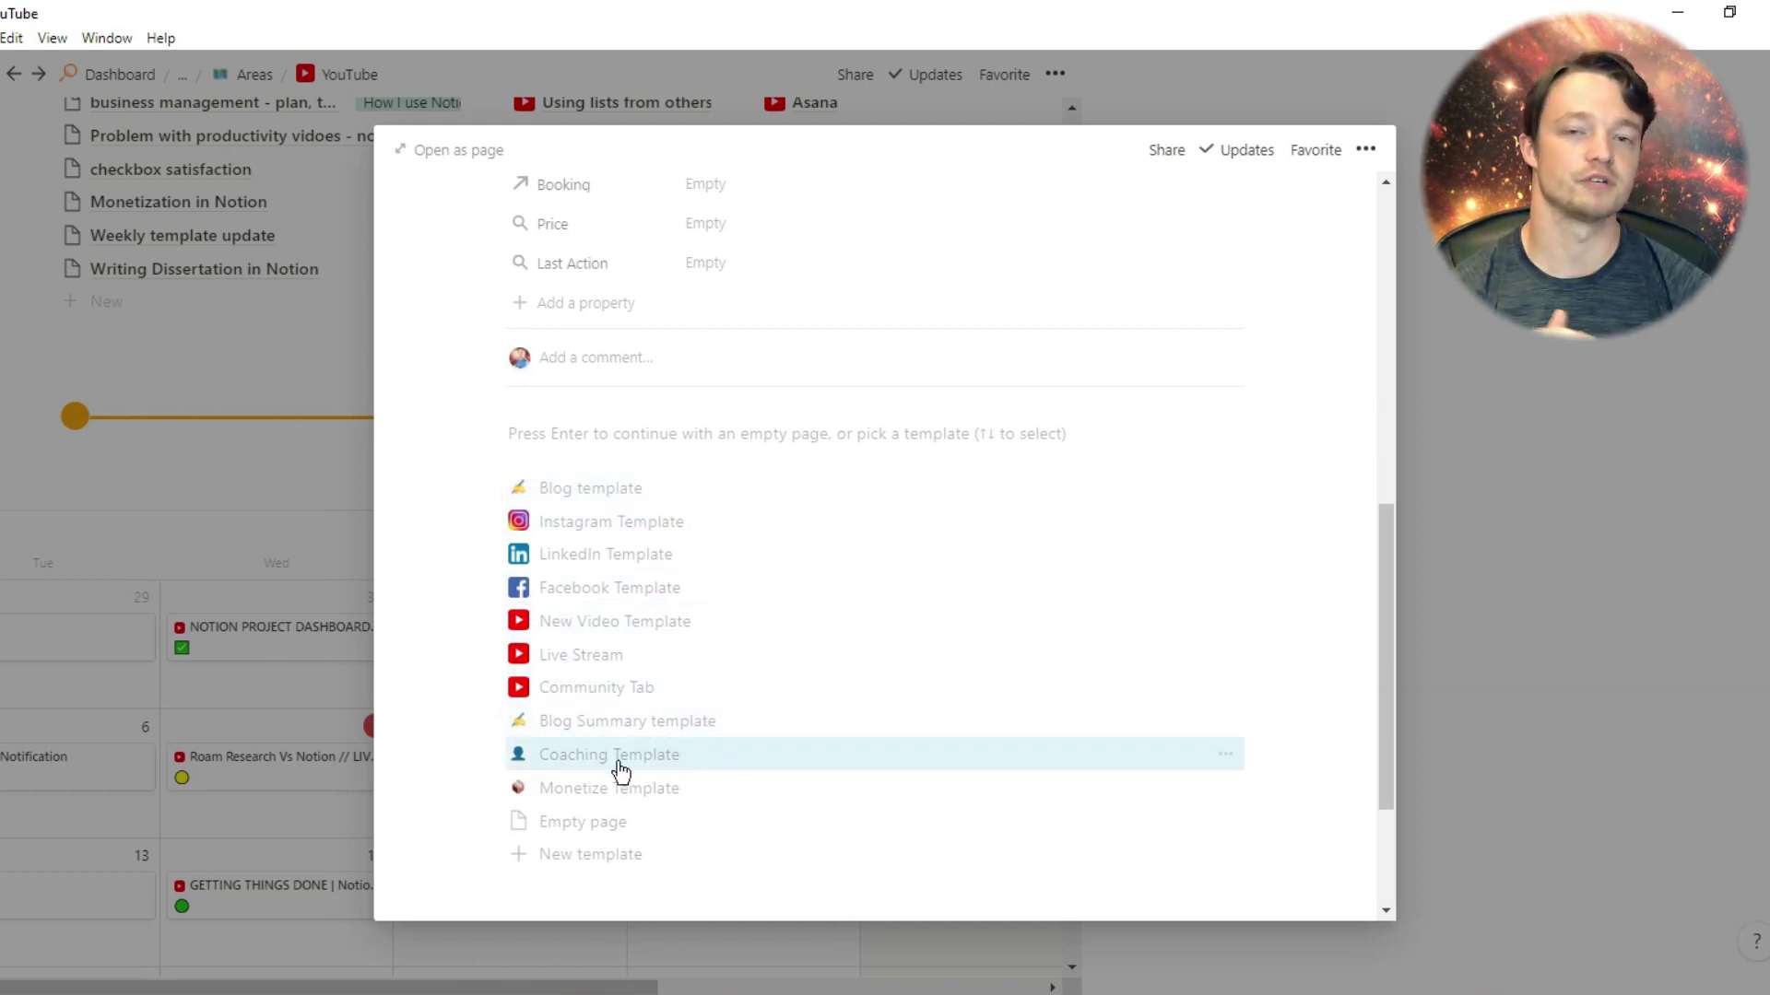
Step: Apply the New Video Template to the 'some good idea' project
click(598, 634)
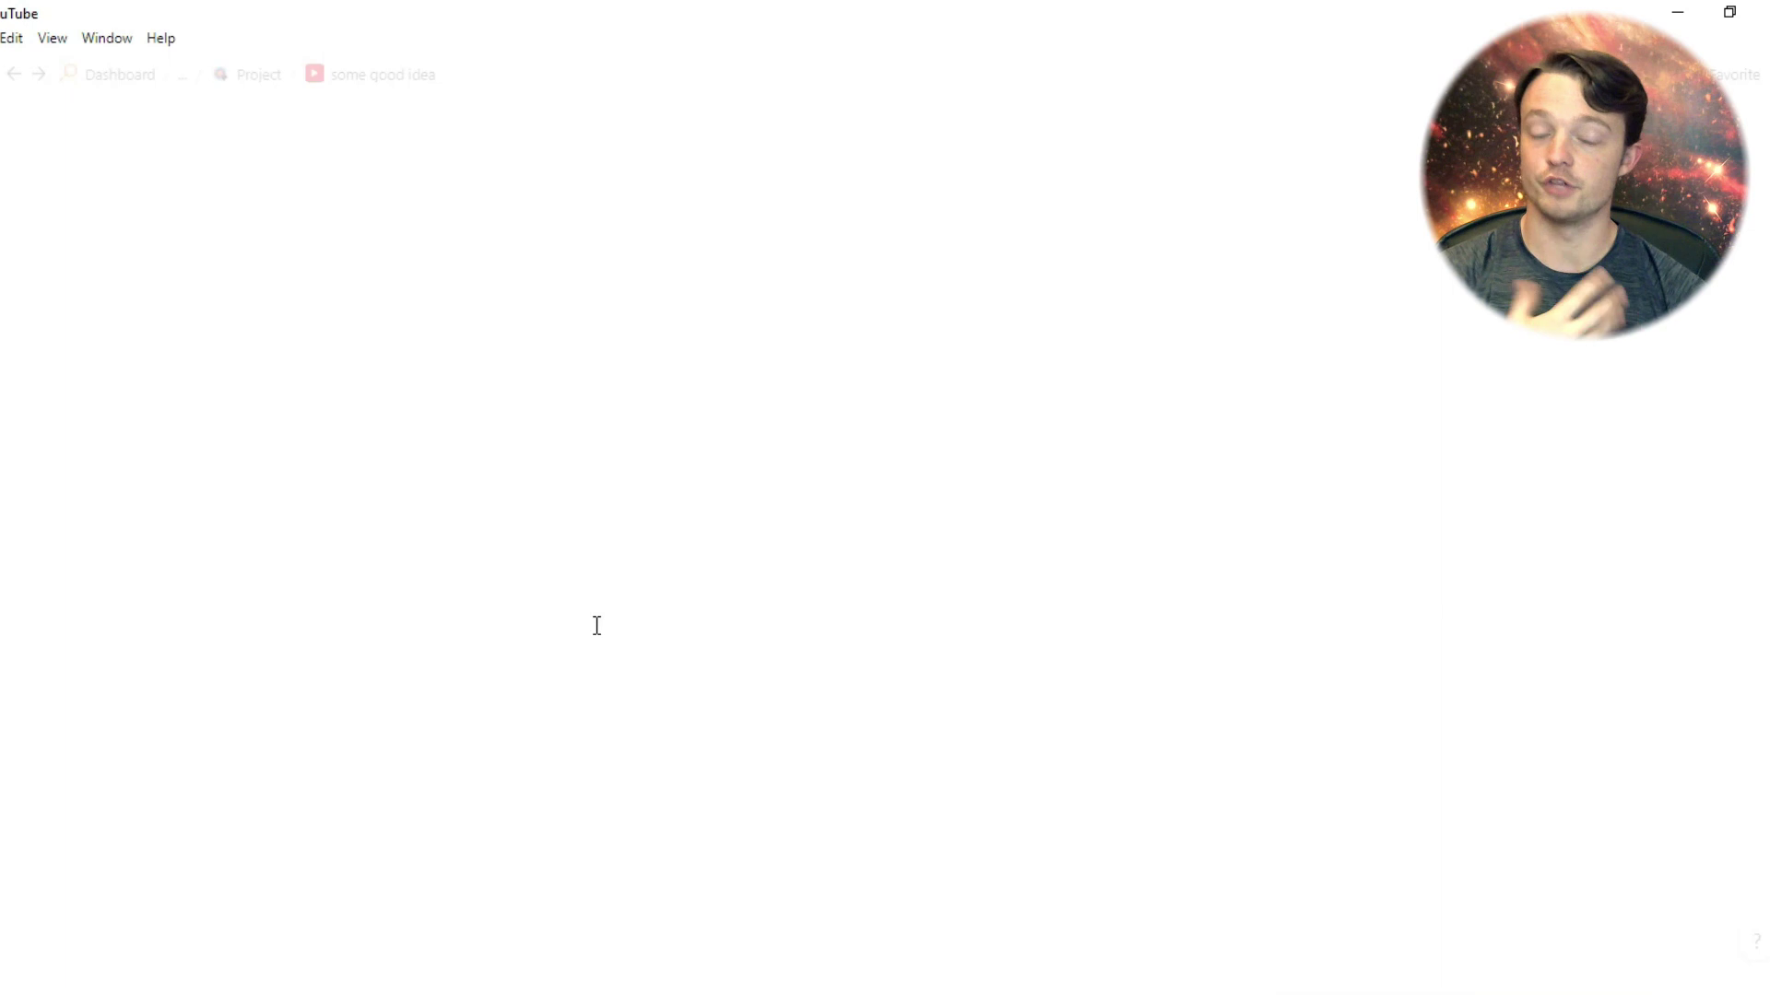
scroll(597, 635, down, 1)
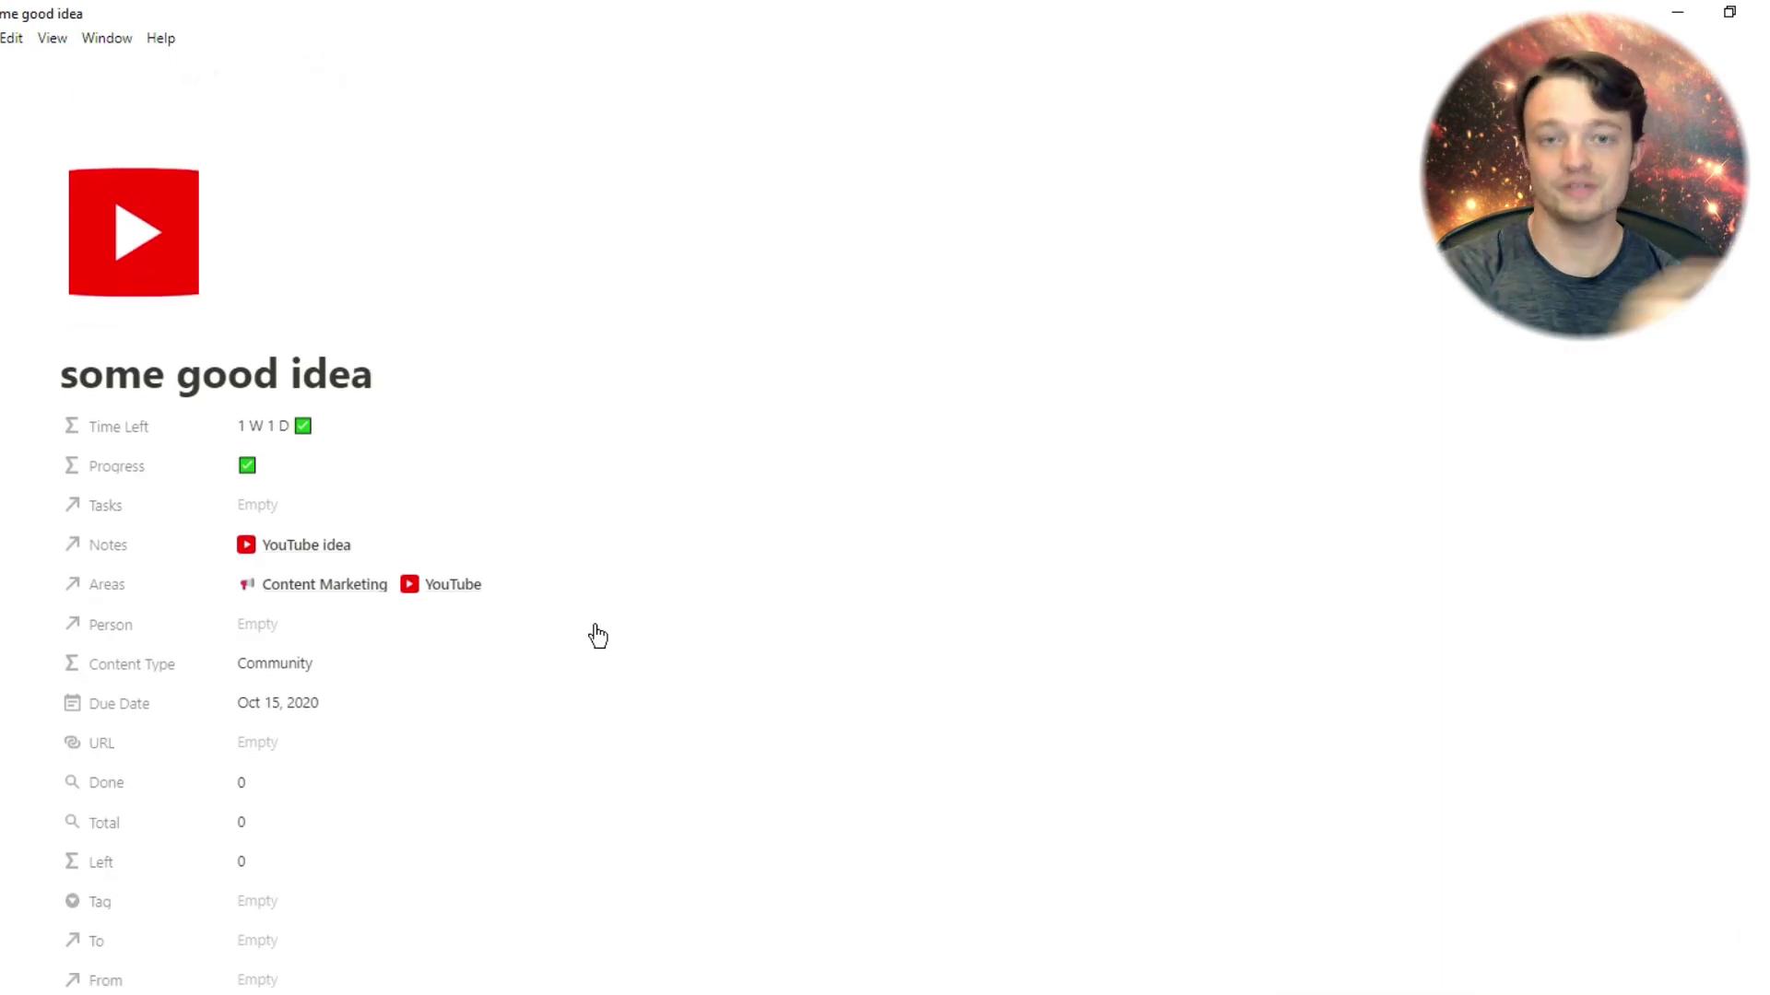
scroll(597, 635, down, 2)
scroll(597, 635, down, 3)
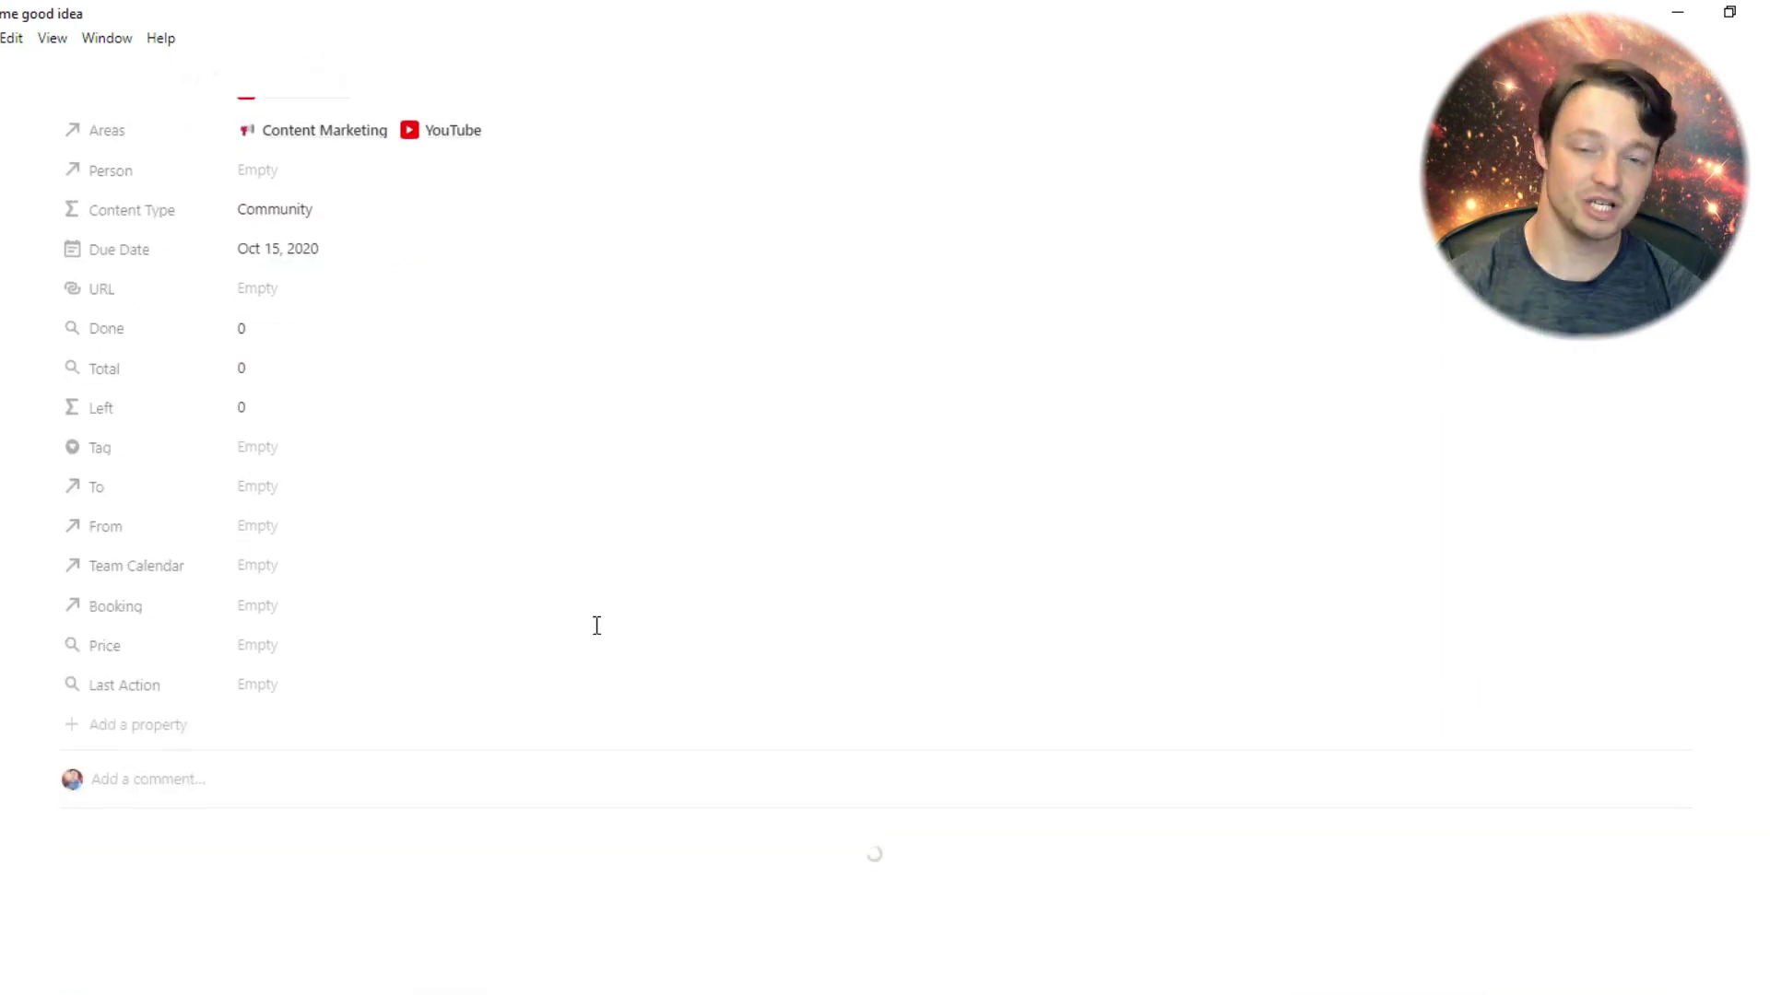
scroll(598, 630, down, 3)
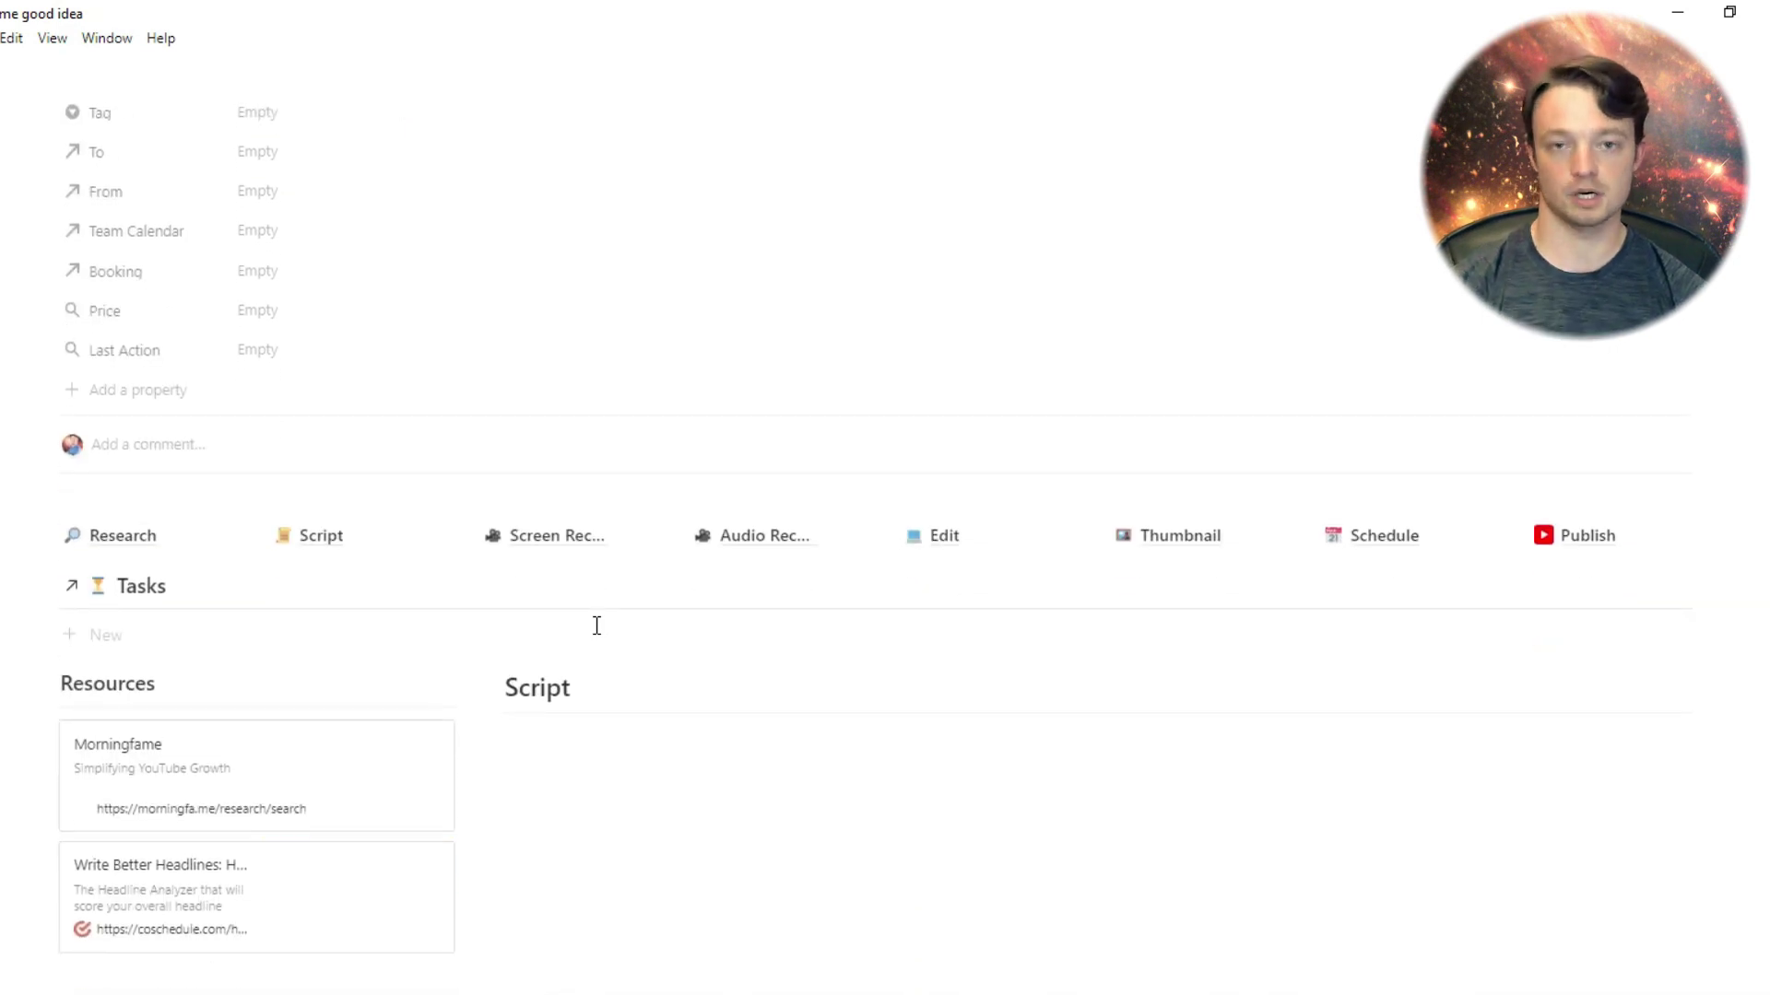
Step: Review the eight generated tasks, Research through Publish, and preview the Research checklist
mouse_move(119, 501)
mouse_down()
mouse_move(1592, 561)
mouse_move(1520, 621)
mouse_up()
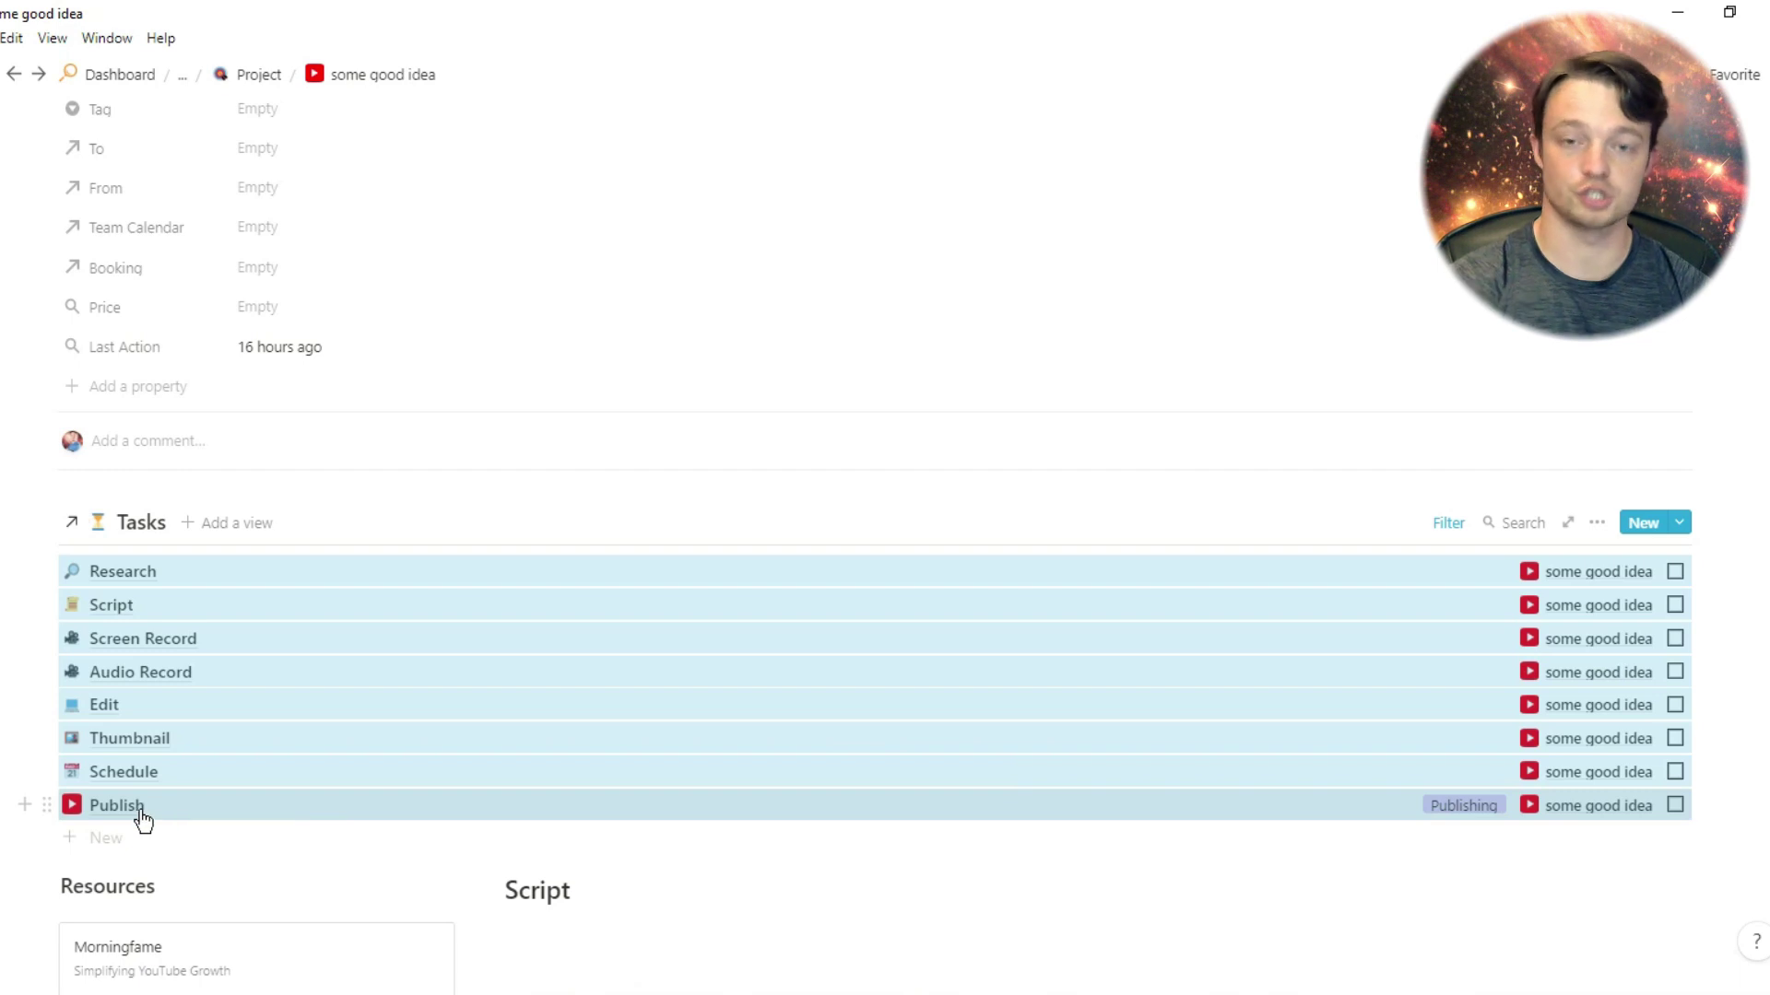
click(453, 534)
click(204, 587)
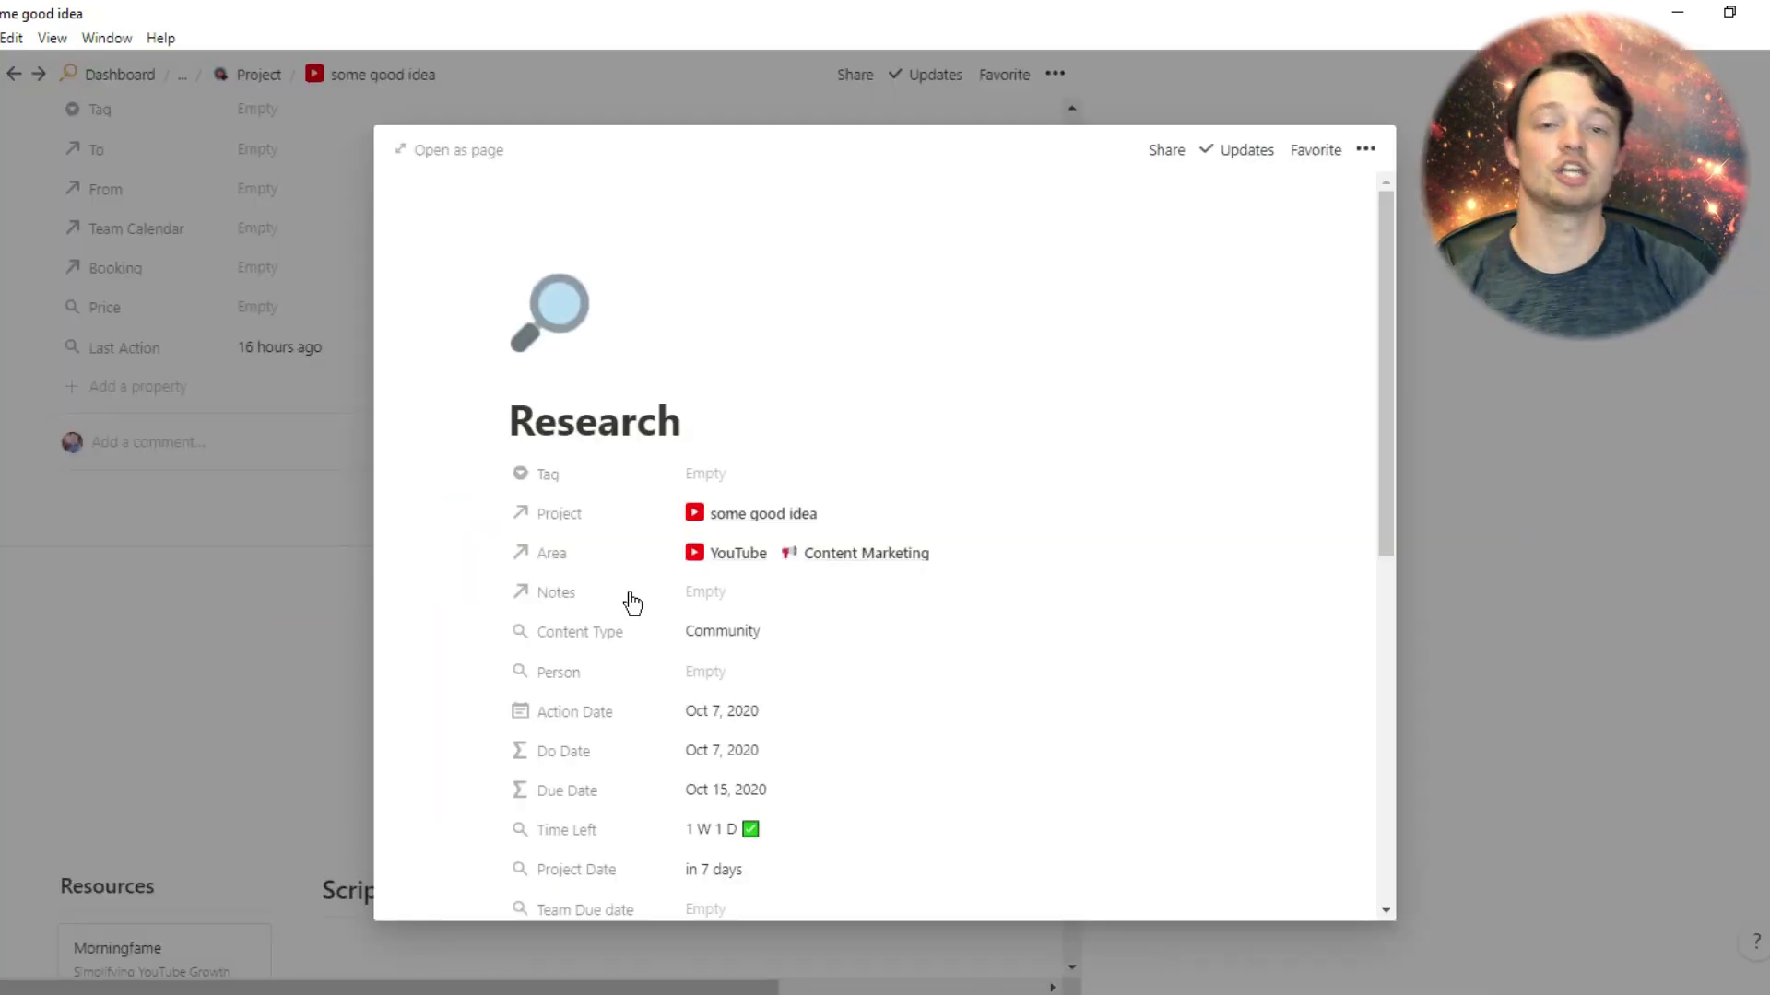
scroll(632, 602, down, 1)
scroll(632, 604, down, 2)
scroll(630, 604, down, 2)
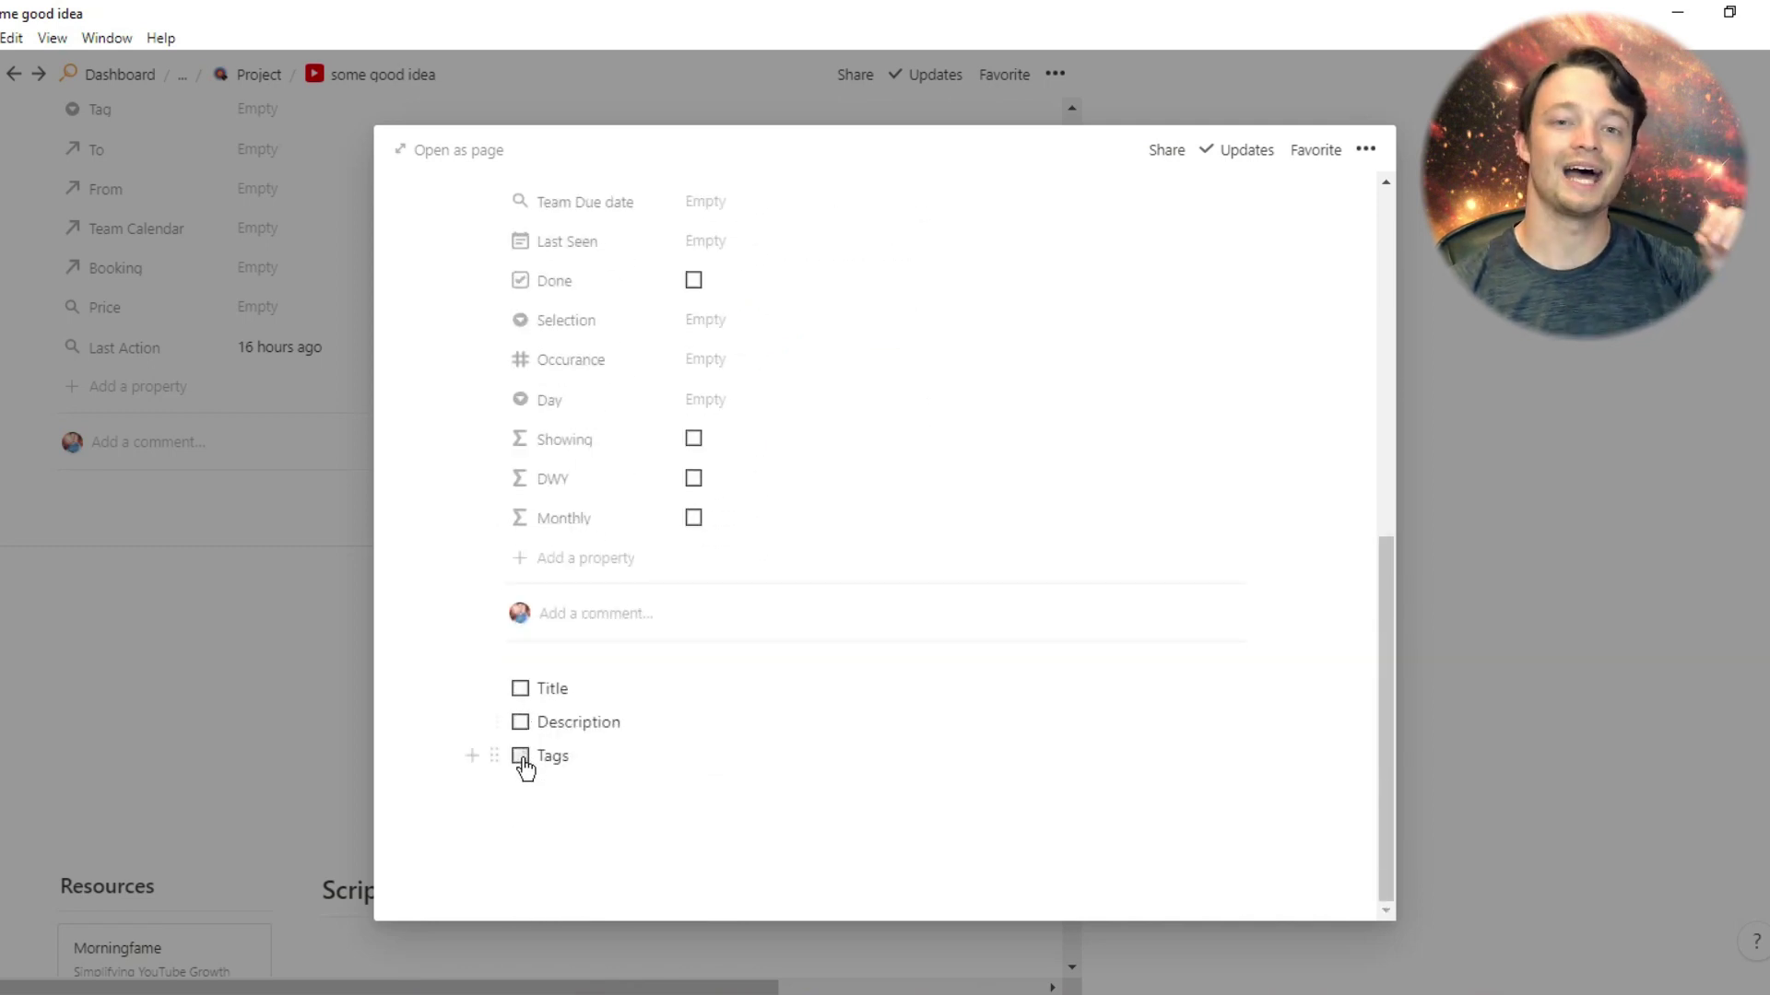
click(304, 726)
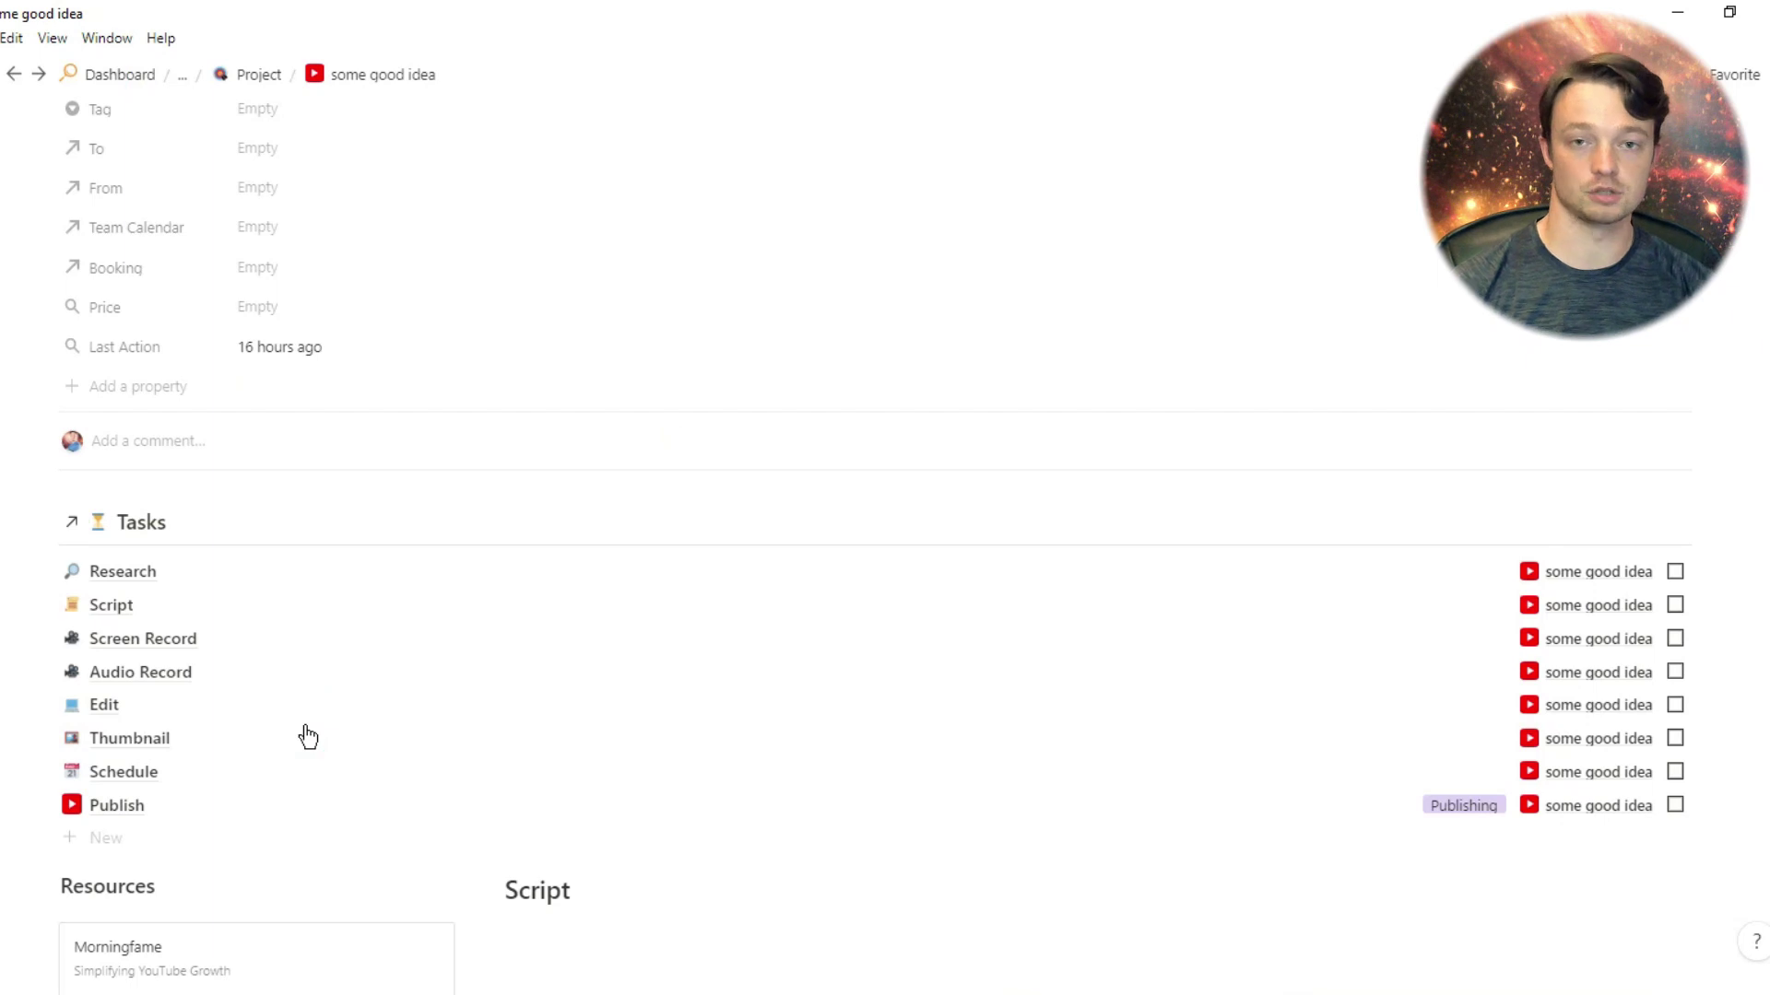
scroll(498, 604, up, 1)
scroll(500, 609, up, 3)
scroll(501, 609, up, 3)
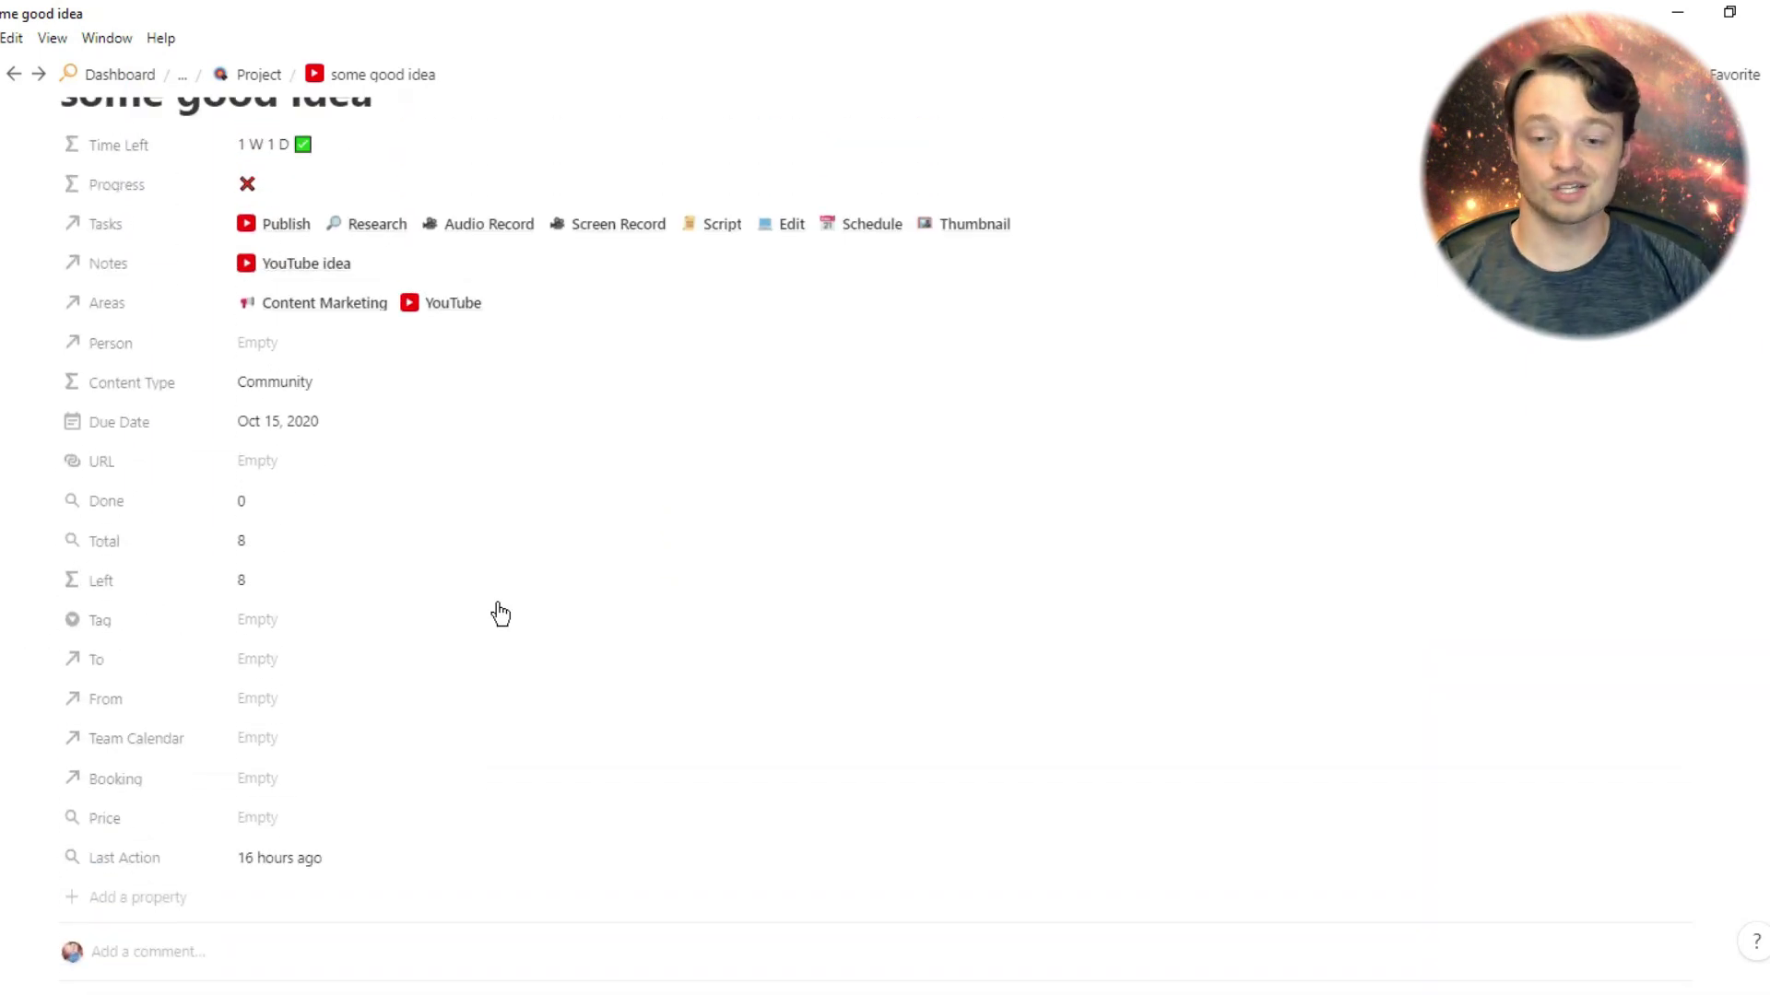
Step: Follow the project's Areas link to YouTube and open that page in full
click(374, 303)
click(412, 419)
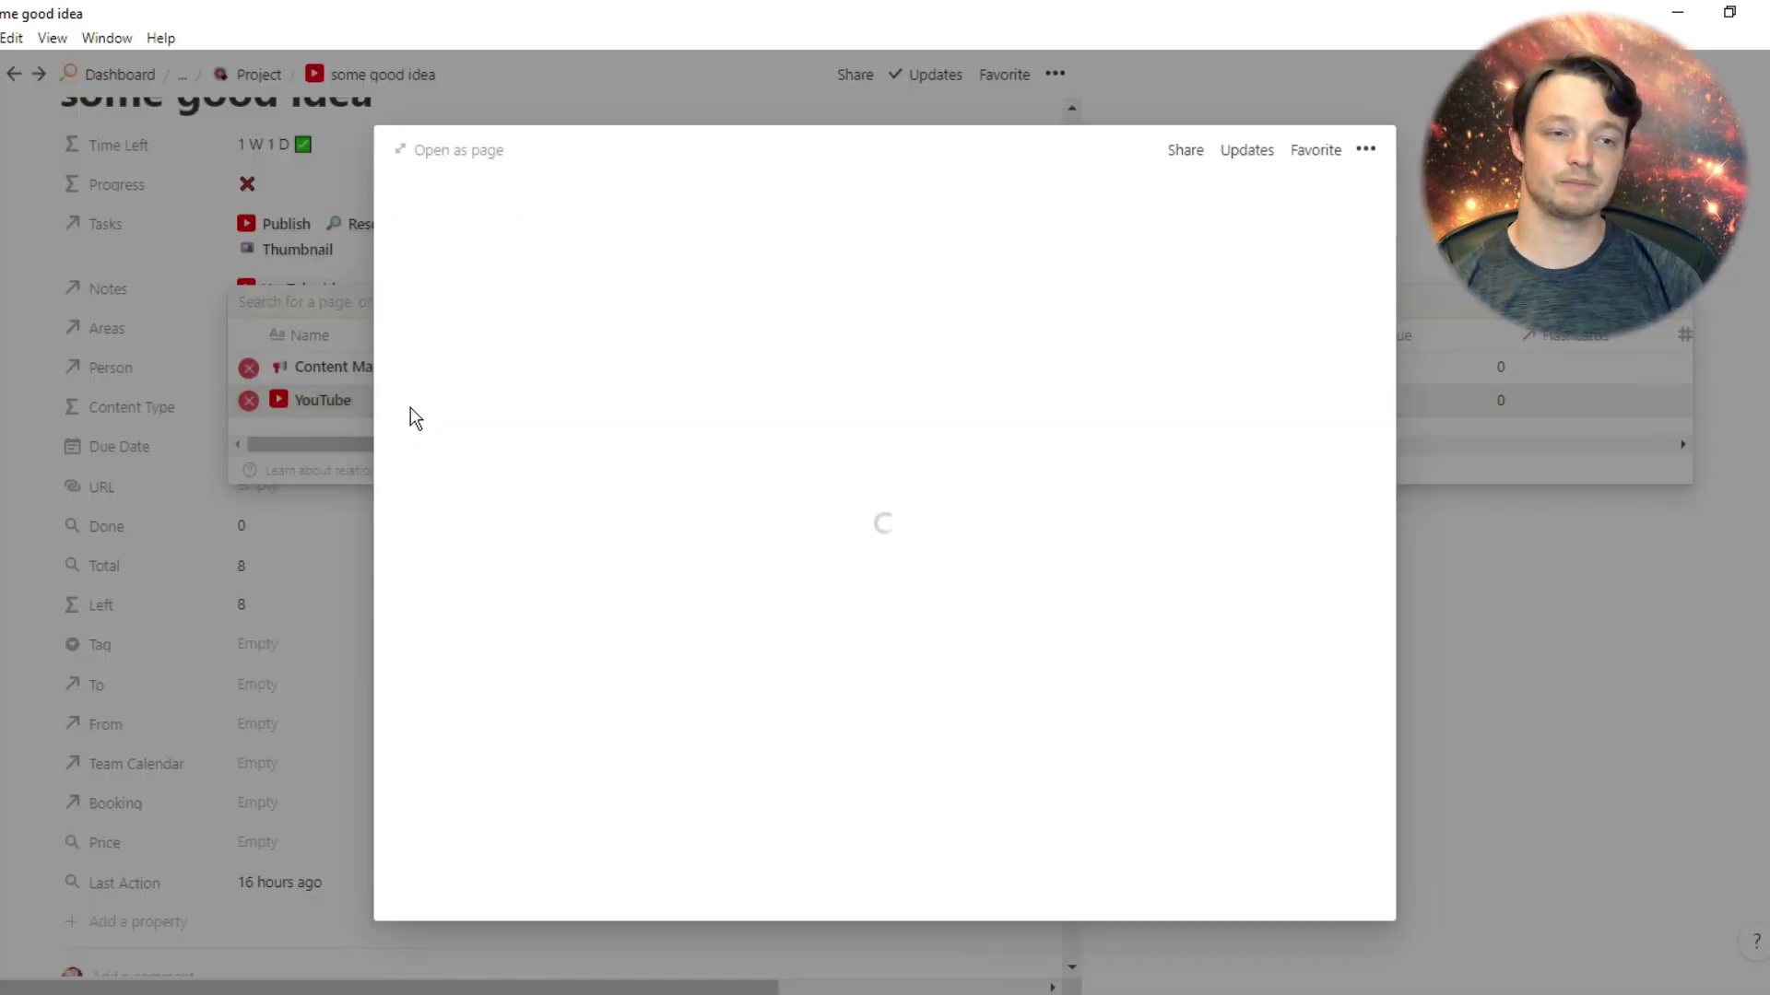
key(ctrl+Return)
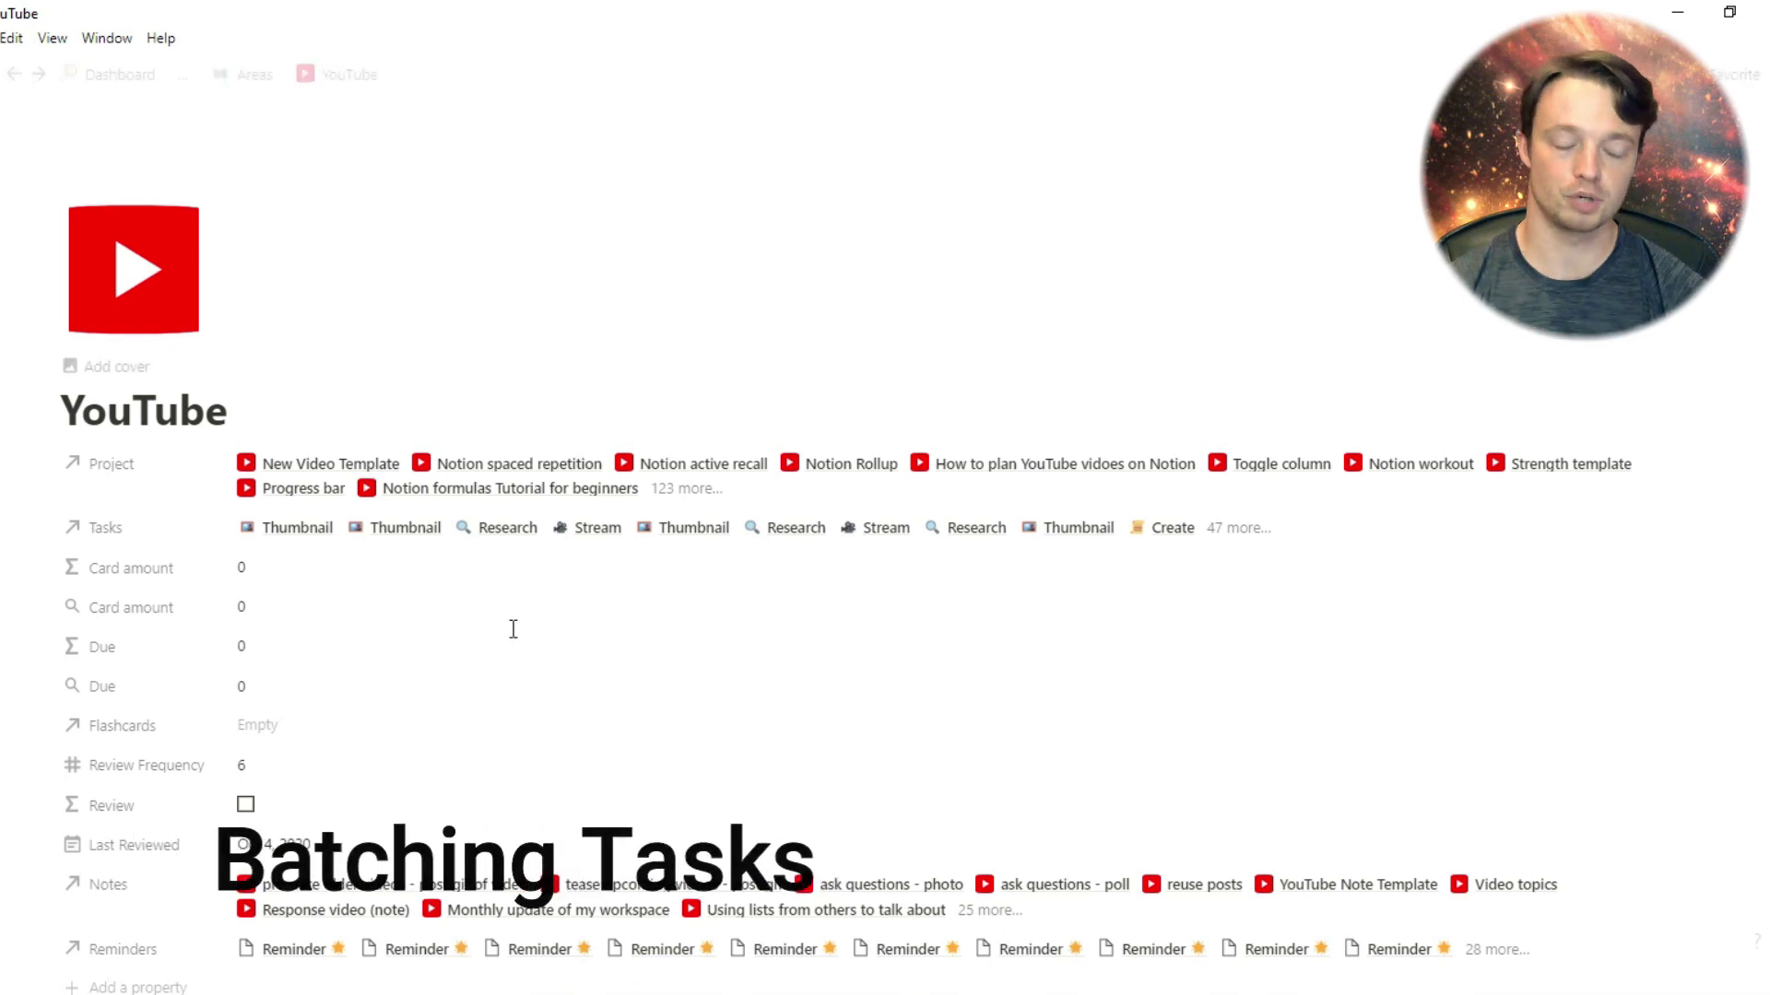
scroll(513, 638, down, 3)
scroll(514, 638, down, 3)
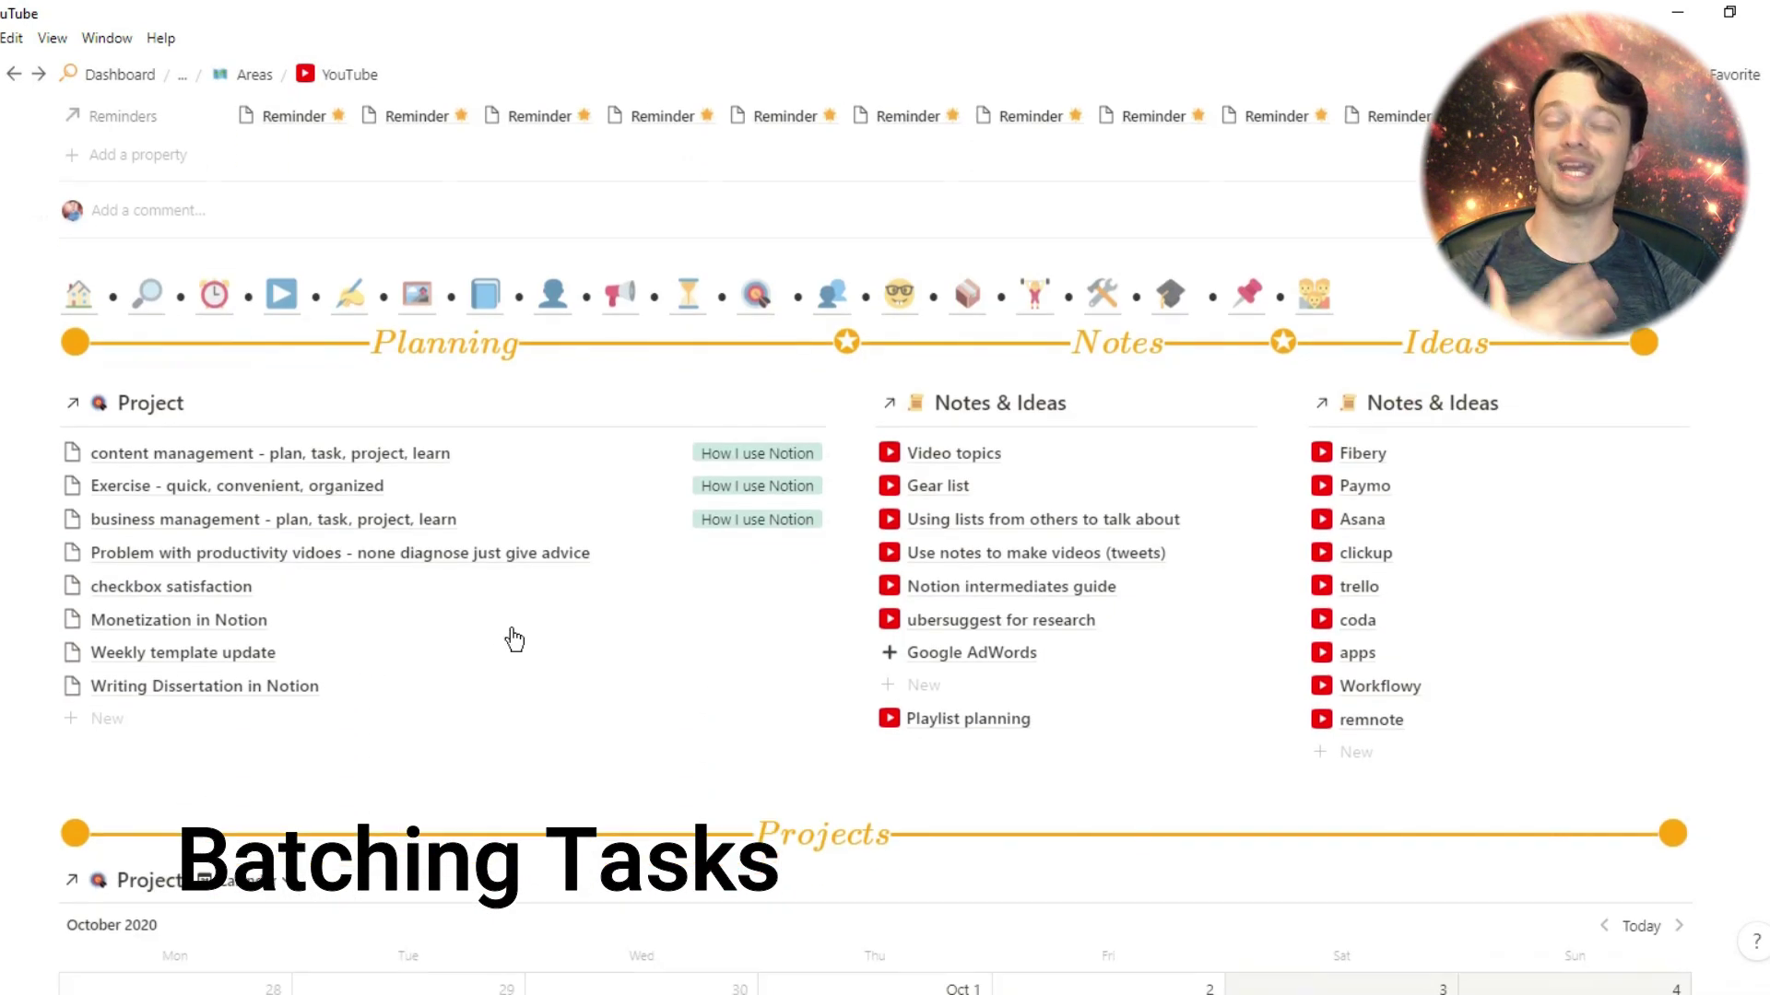
scroll(513, 639, down, 1)
scroll(513, 639, down, 2)
scroll(509, 636, down, 1)
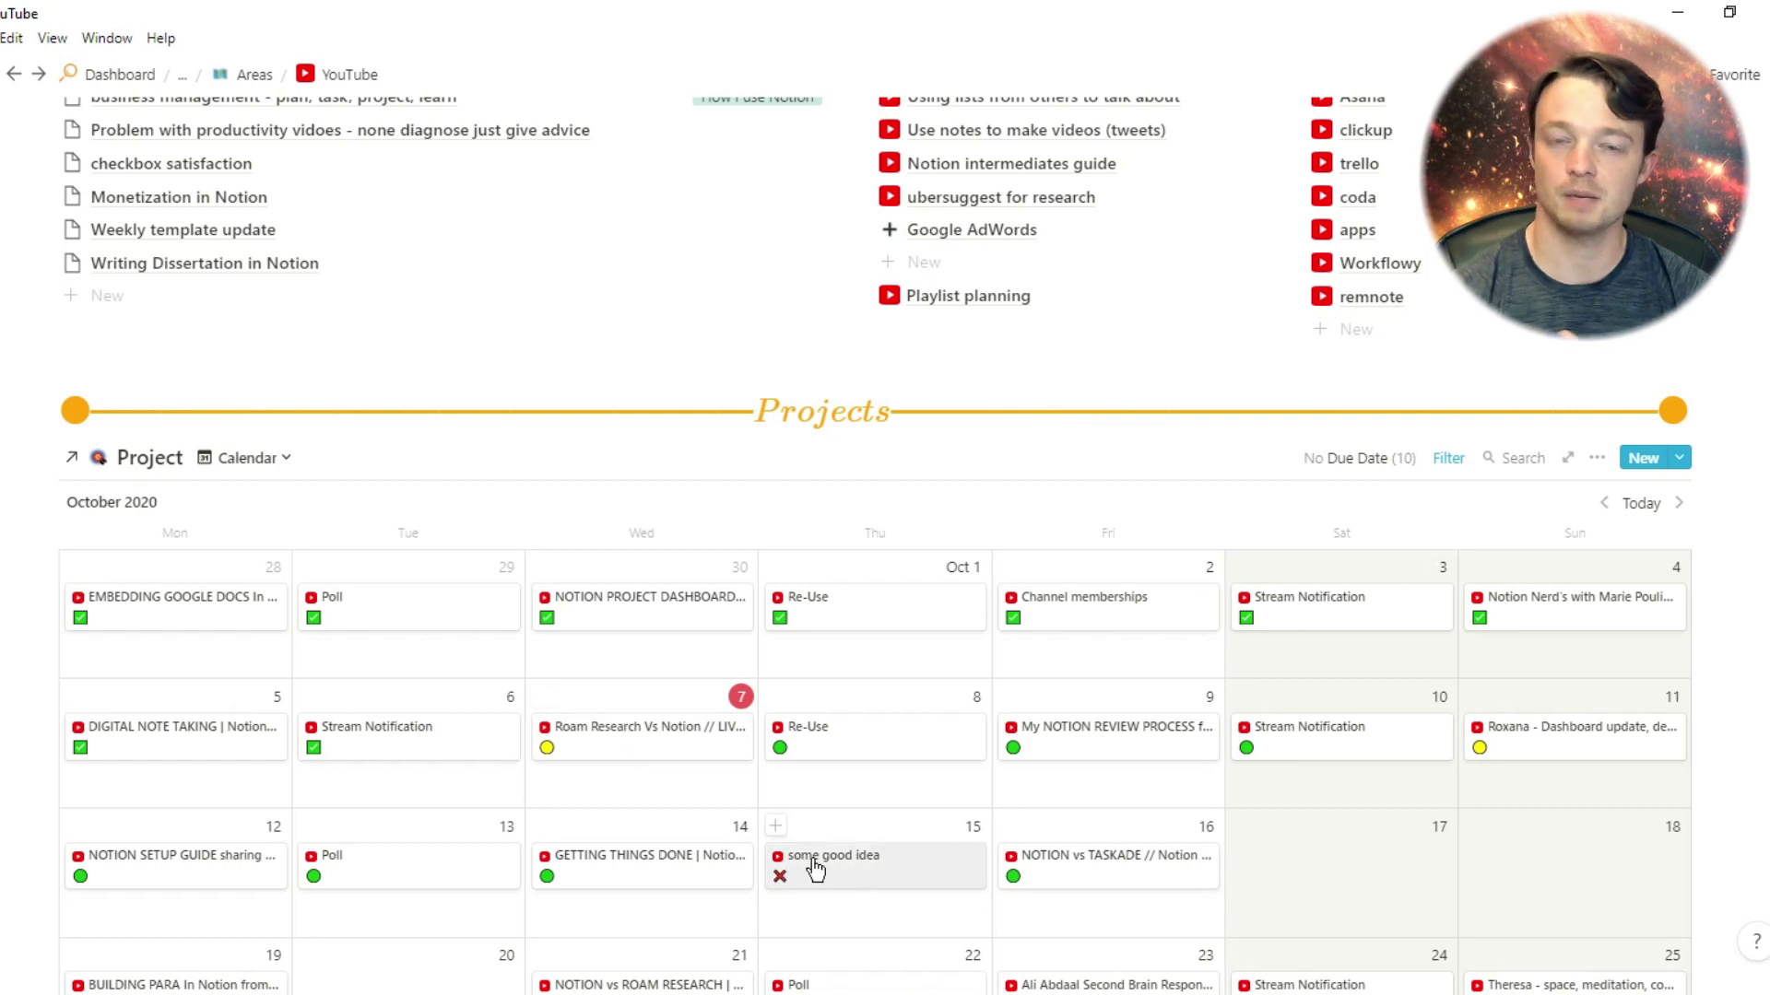
scroll(813, 869, down, 2)
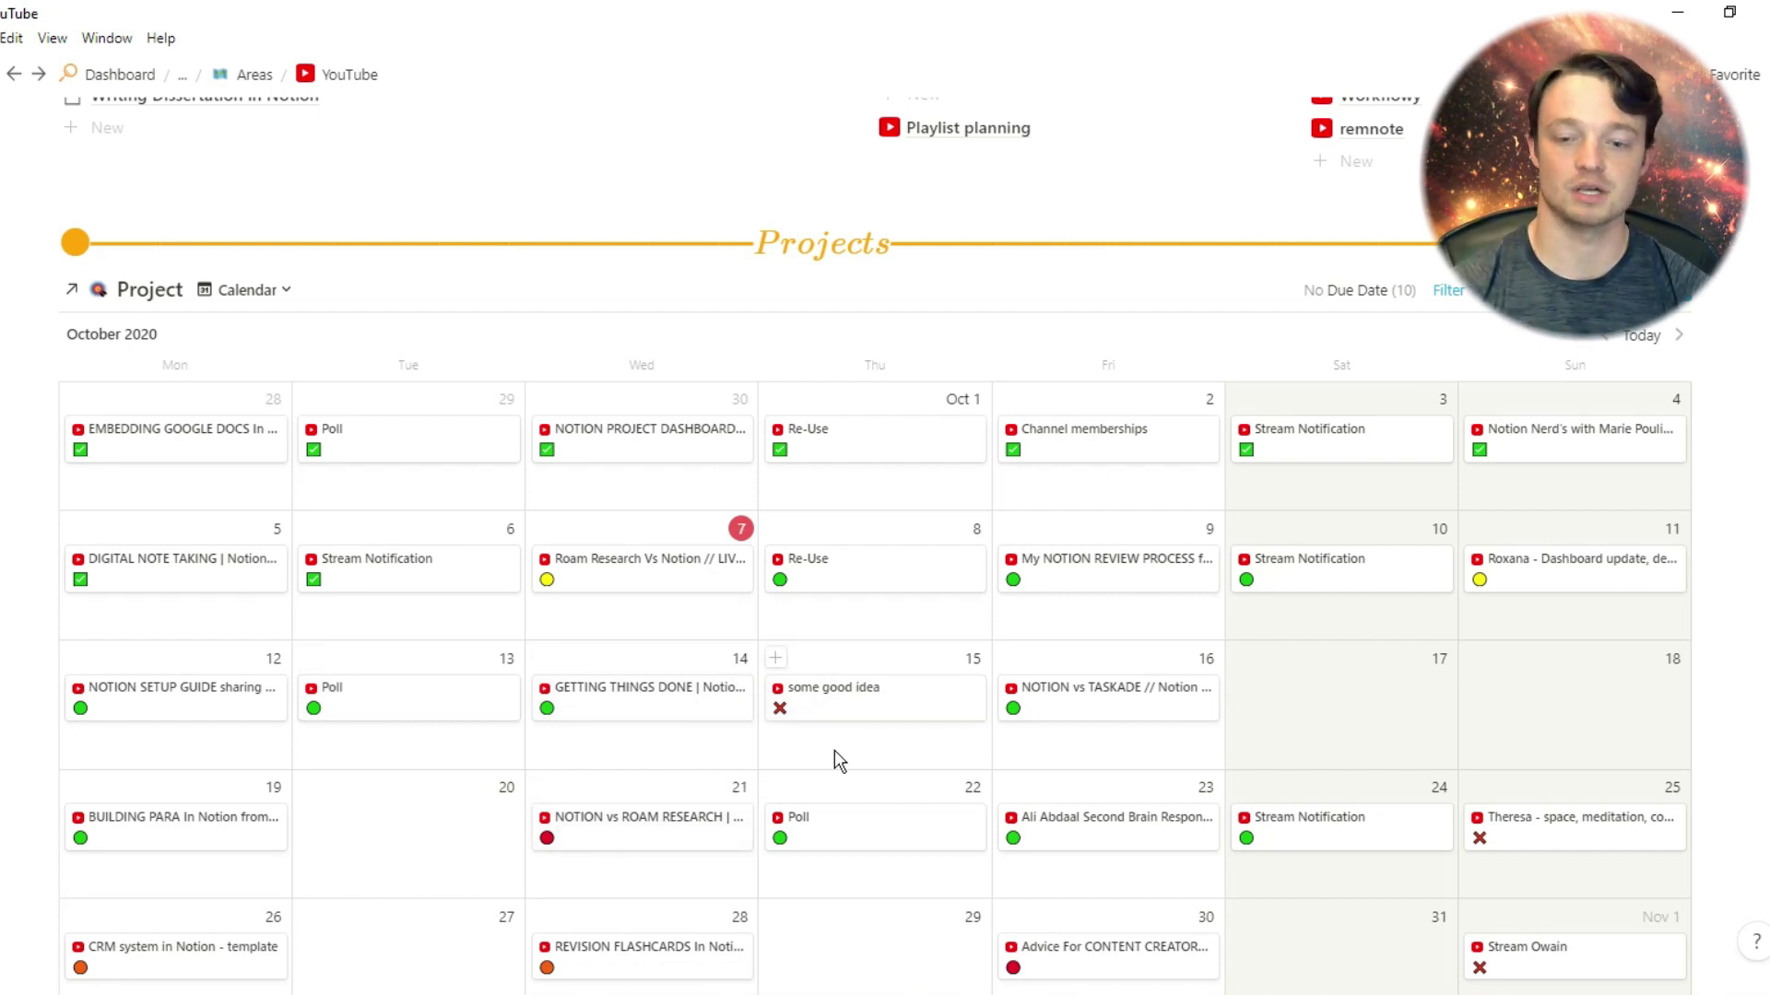
scroll(834, 751, down, 2)
scroll(834, 751, down, 3)
scroll(834, 752, down, 3)
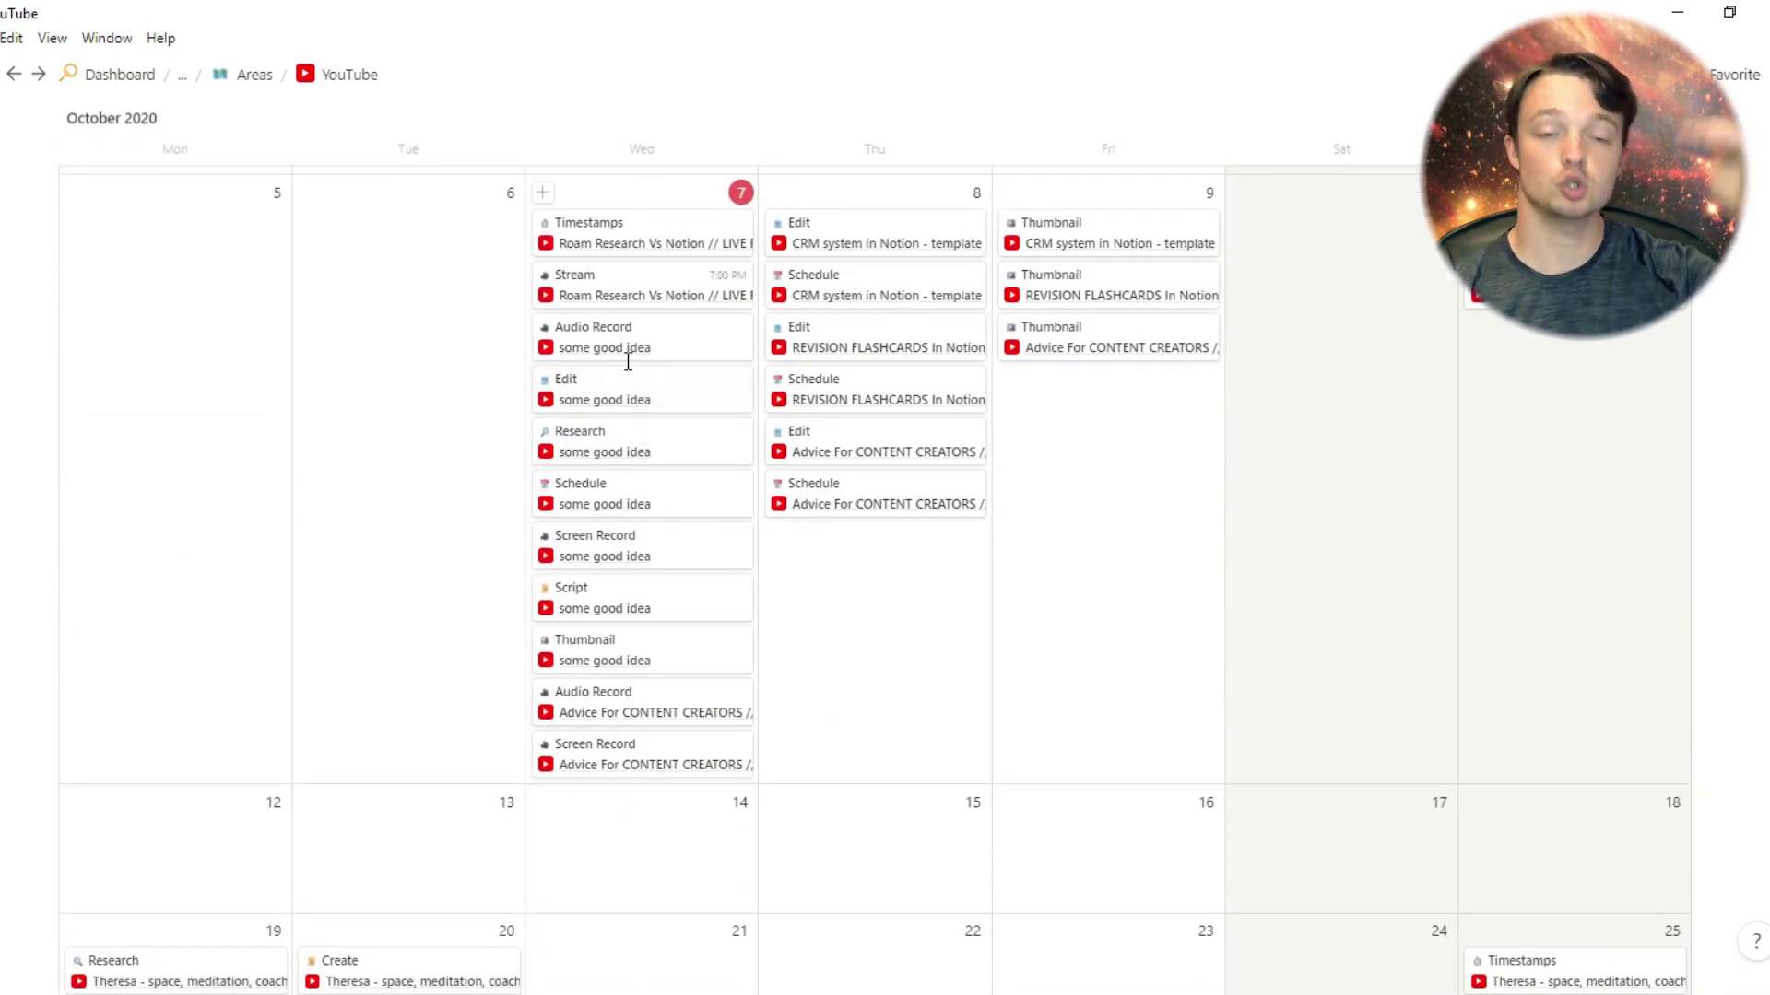
Step: Move the seven Oct 7 task cards together to Oct 14
drag(614, 344, 625, 665)
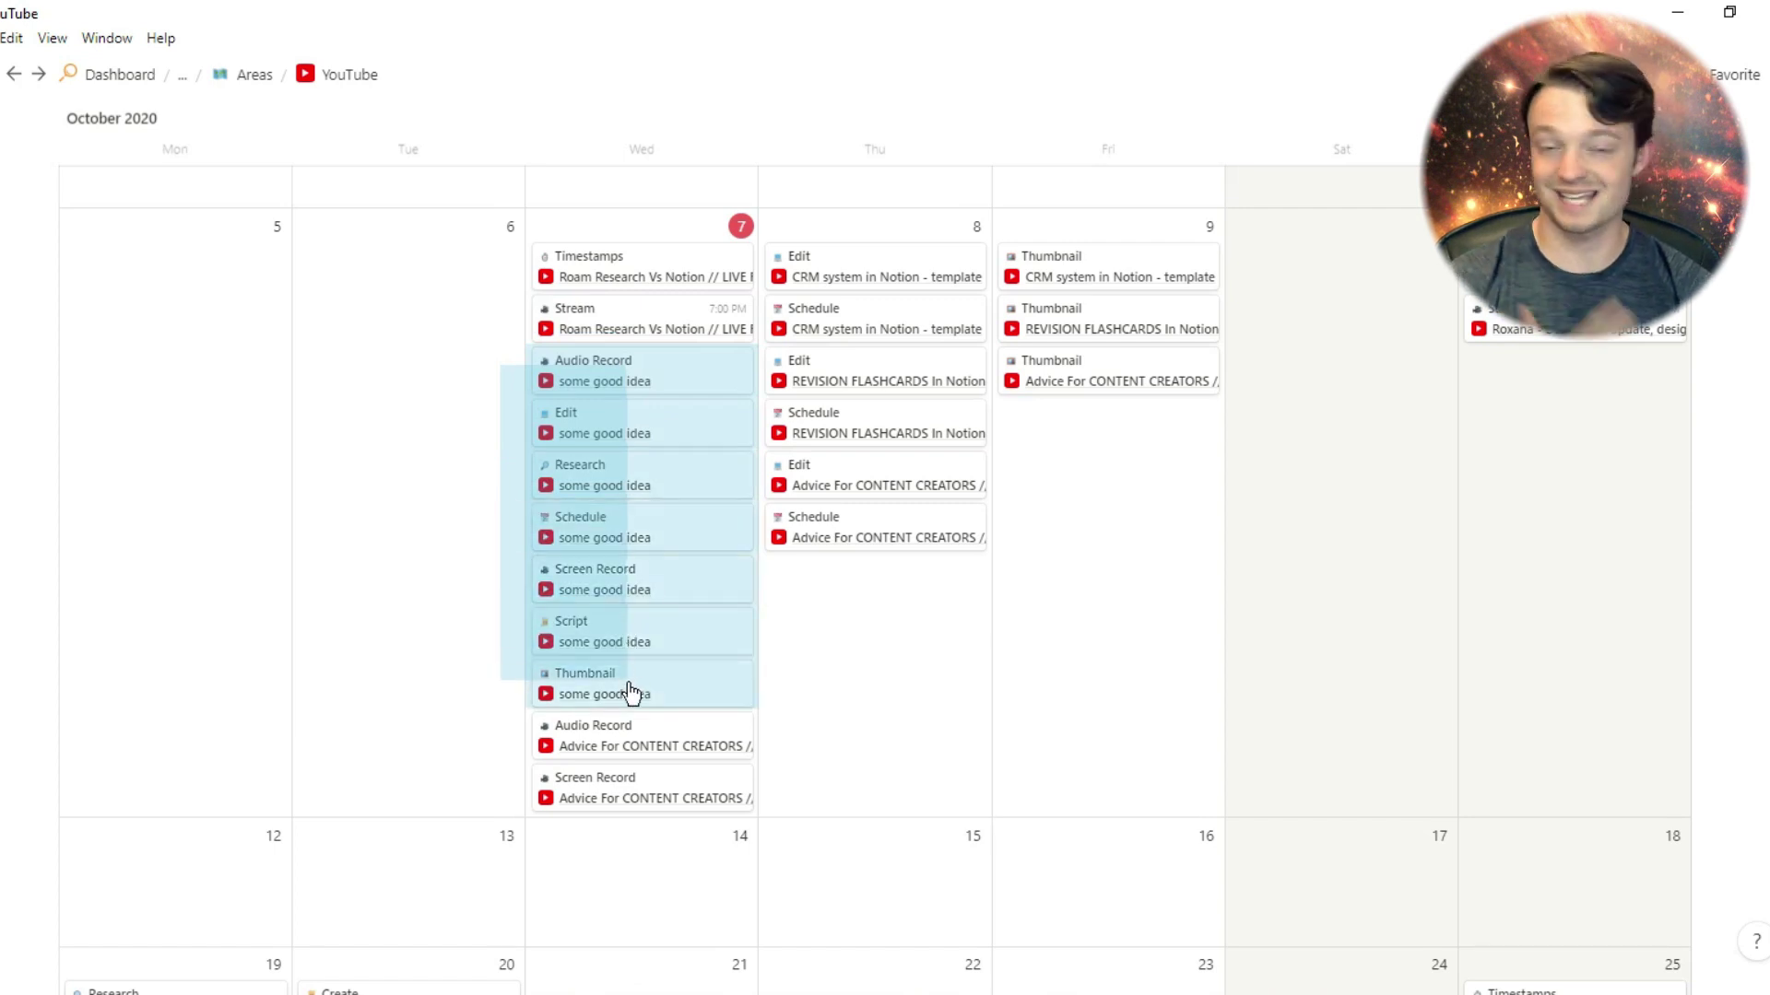
drag(626, 664, 636, 836)
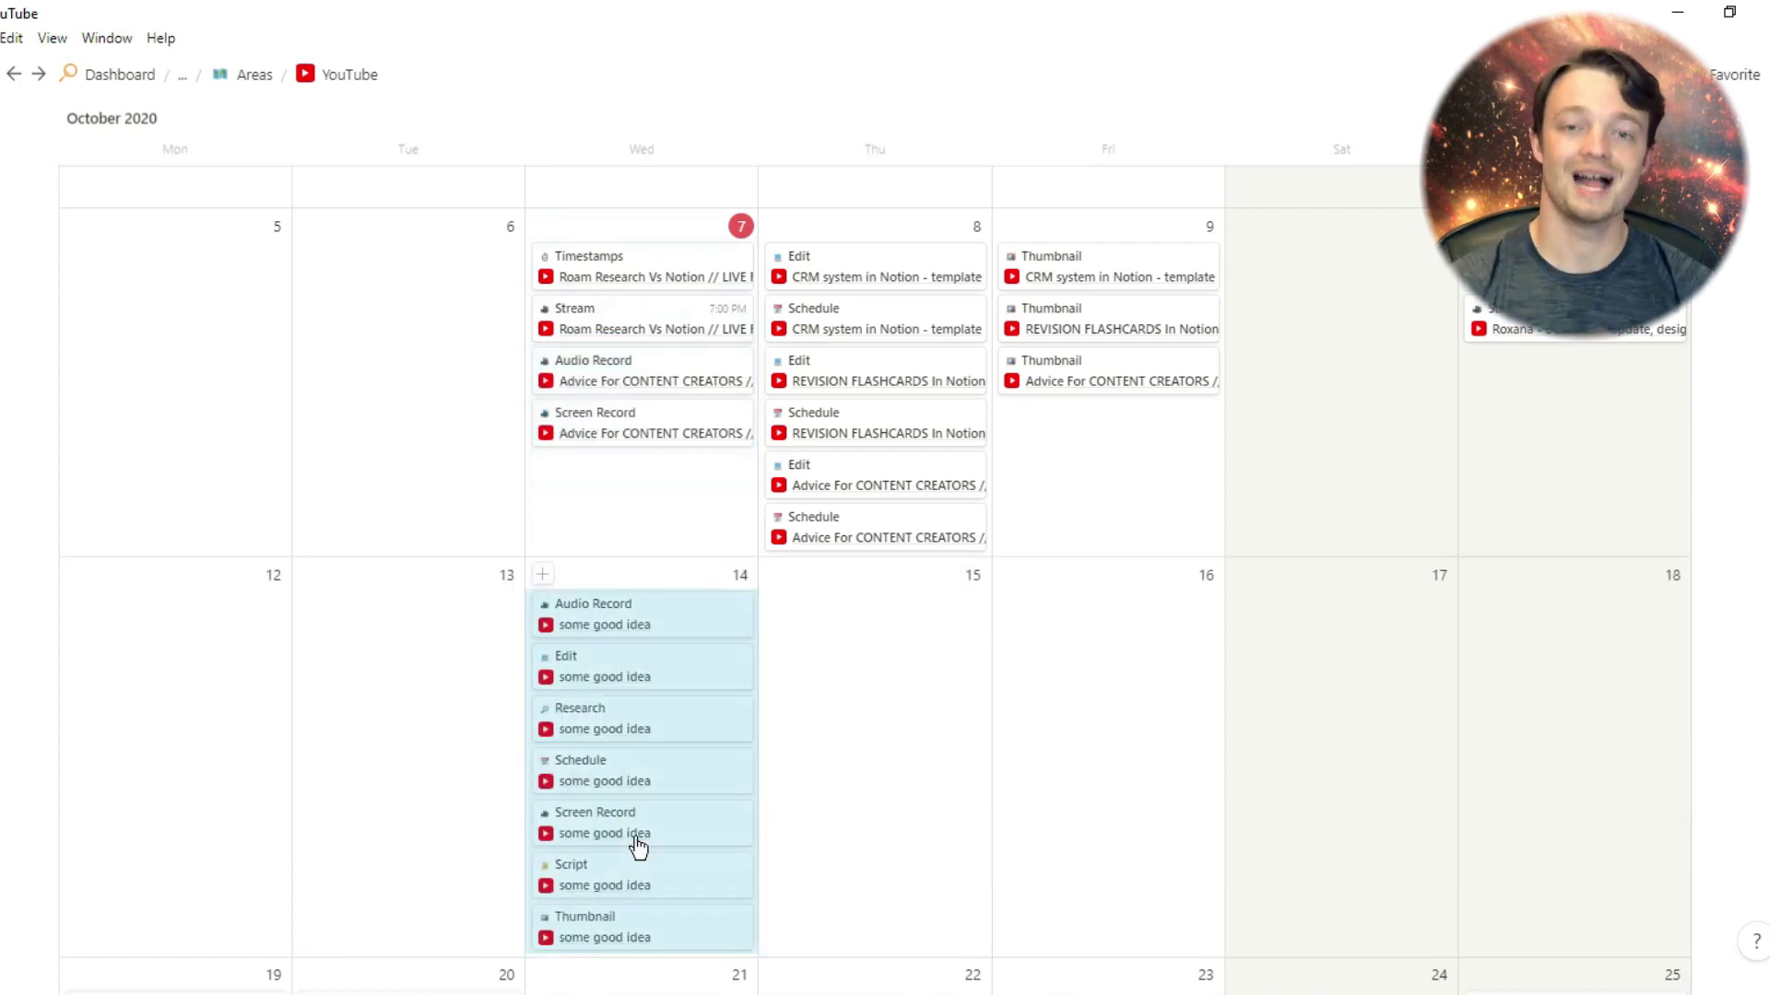
click(817, 702)
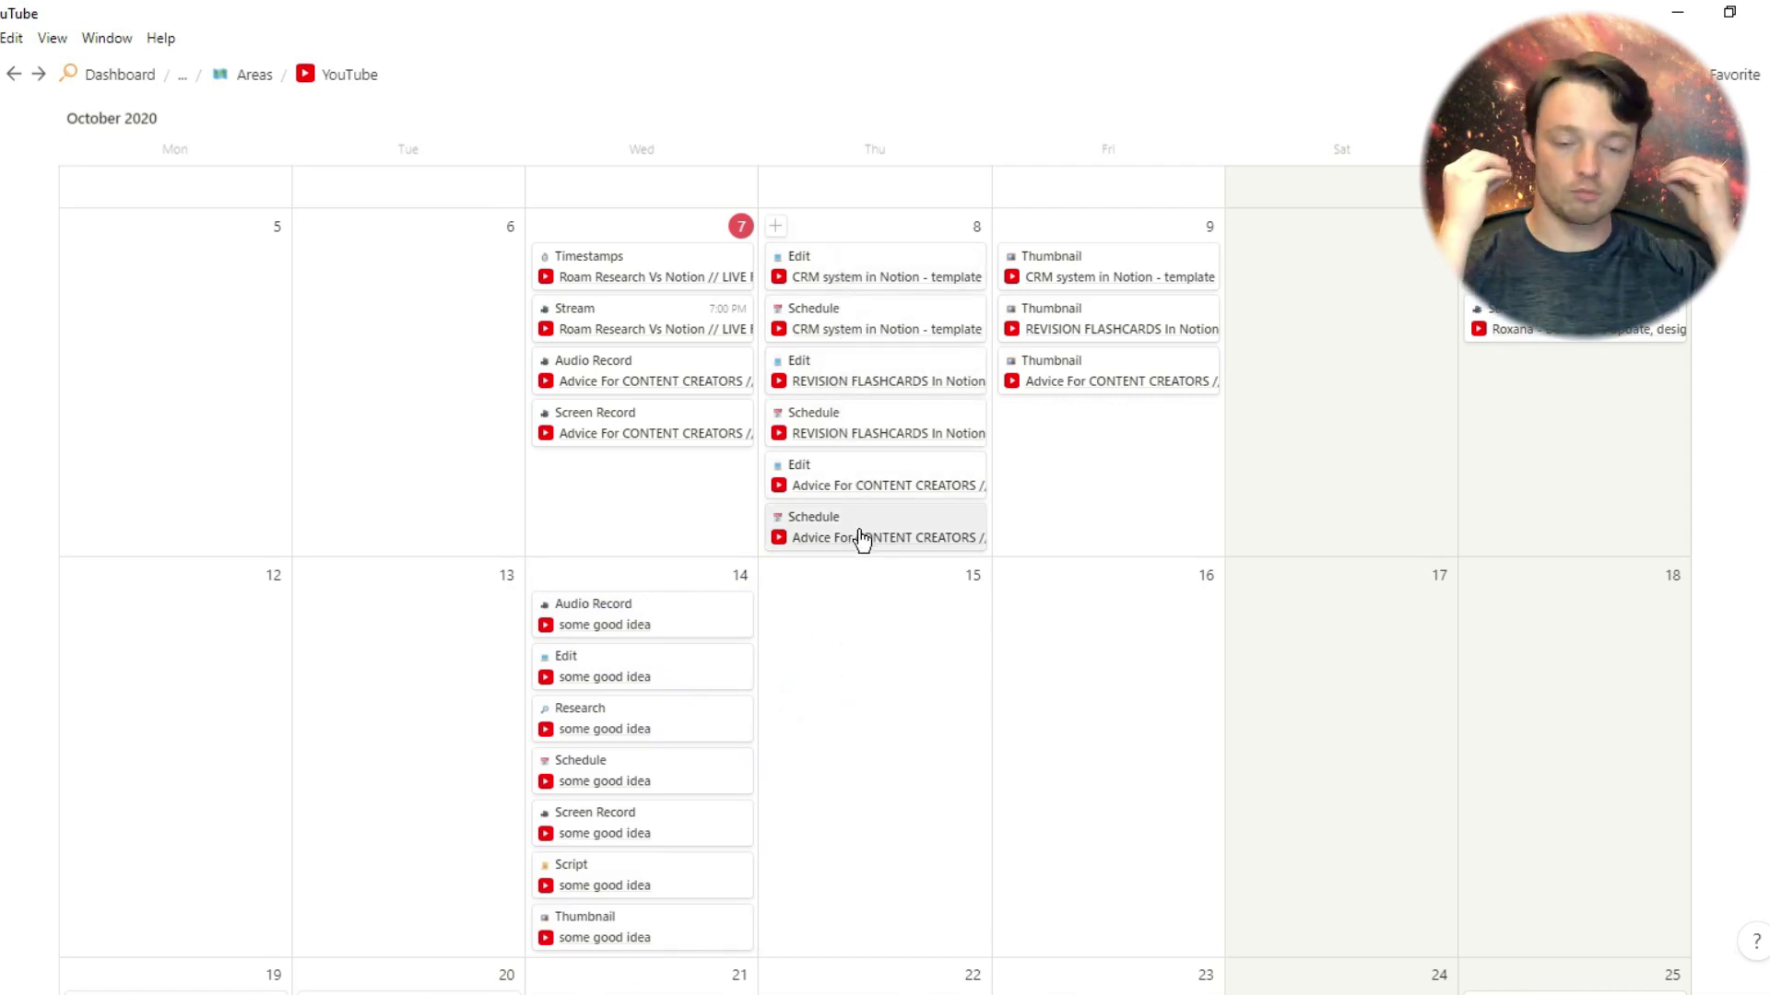
Step: Reschedule Thumbnail to Oct 16, Edit and Schedule to Oct 15, Research to 12, Script to 13
click(590, 922)
drag(640, 927, 1099, 792)
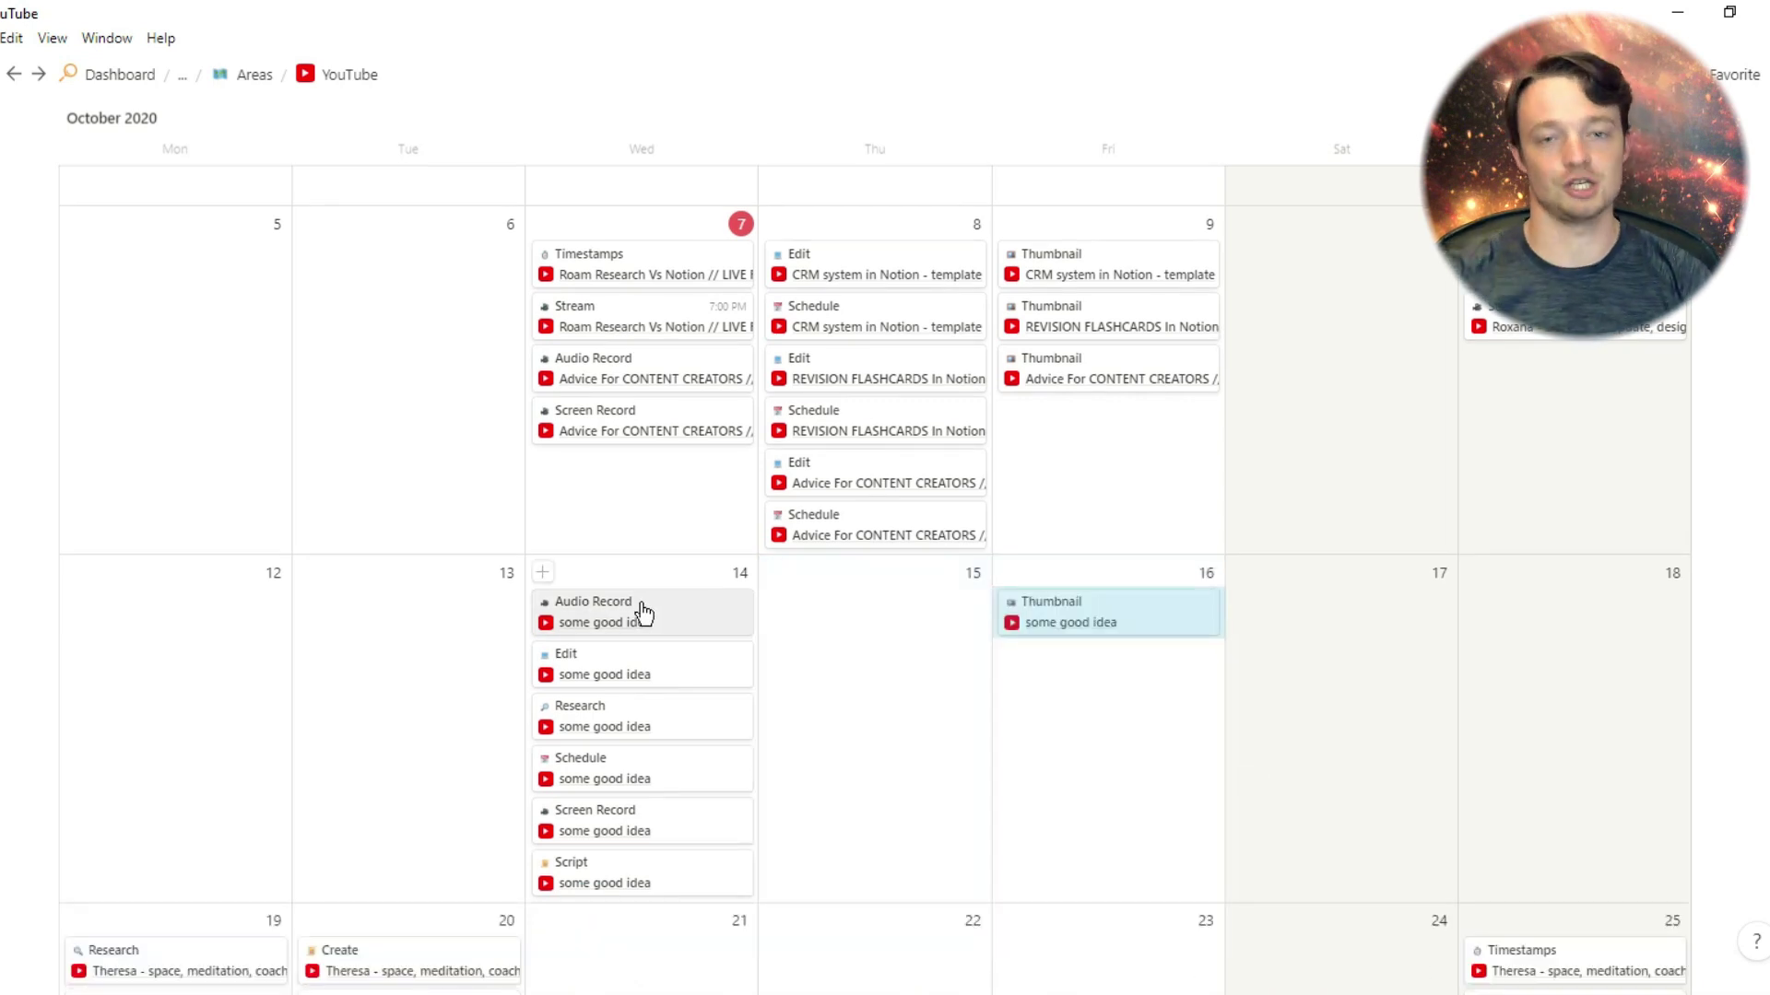
drag(638, 664, 816, 629)
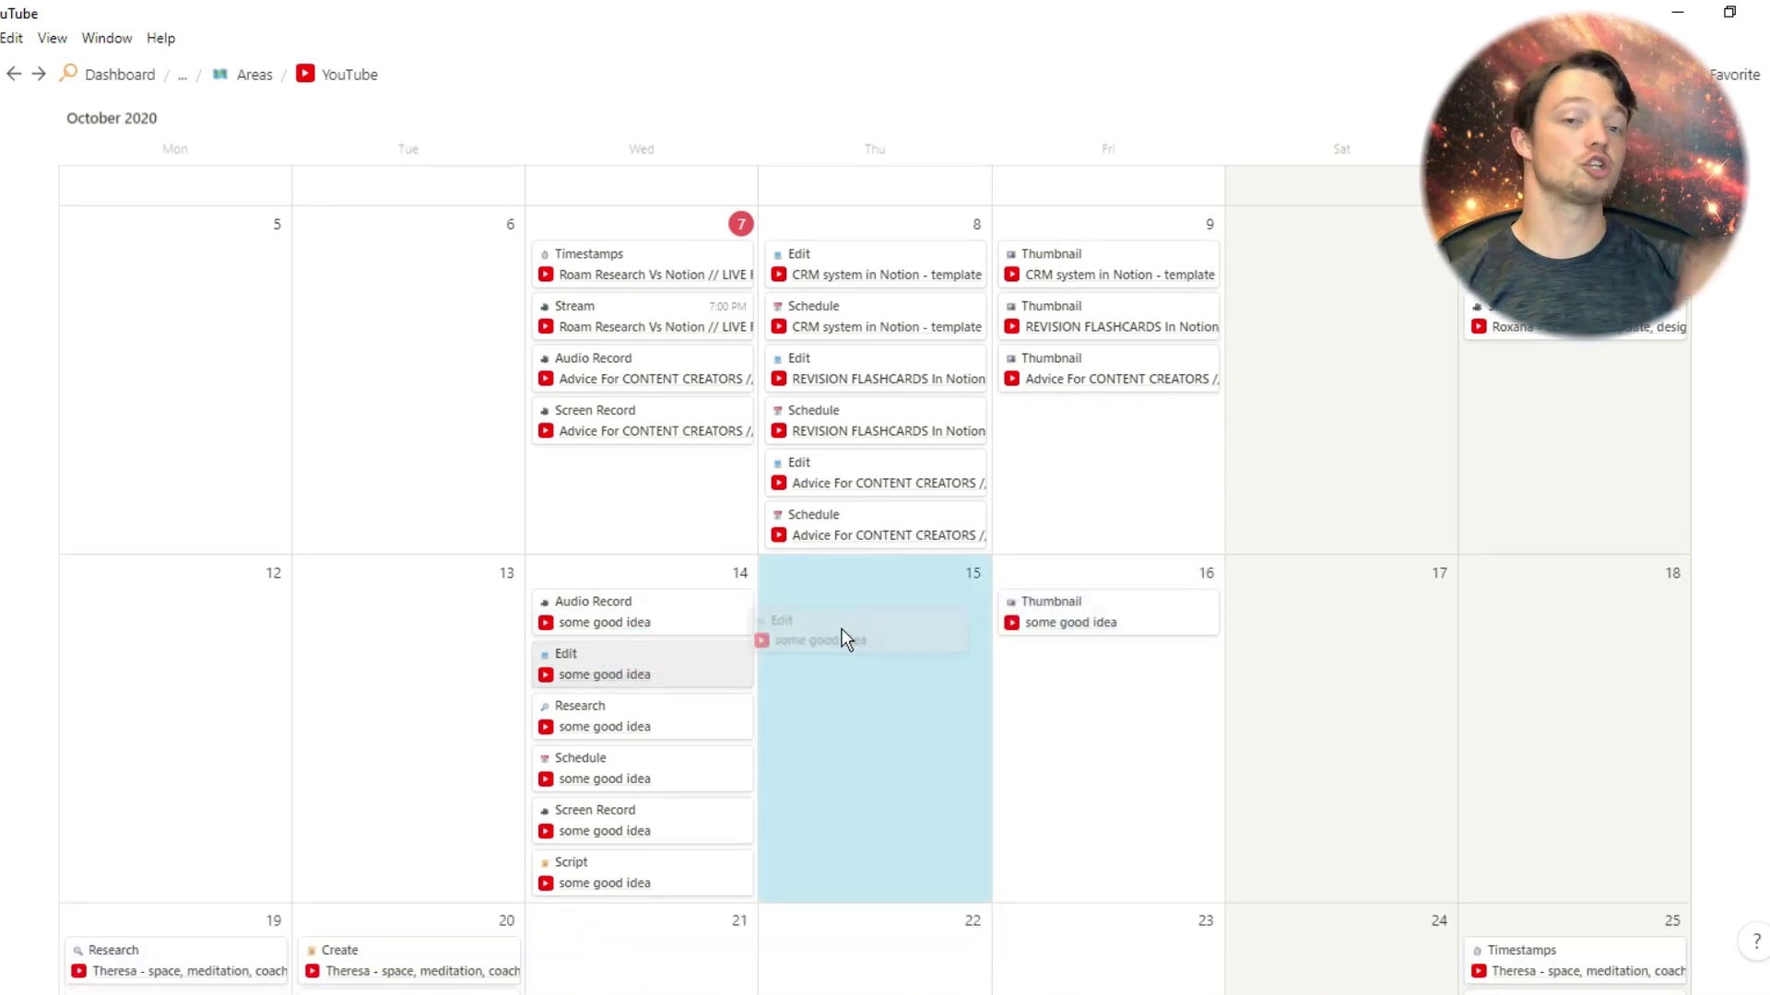
drag(624, 672, 284, 630)
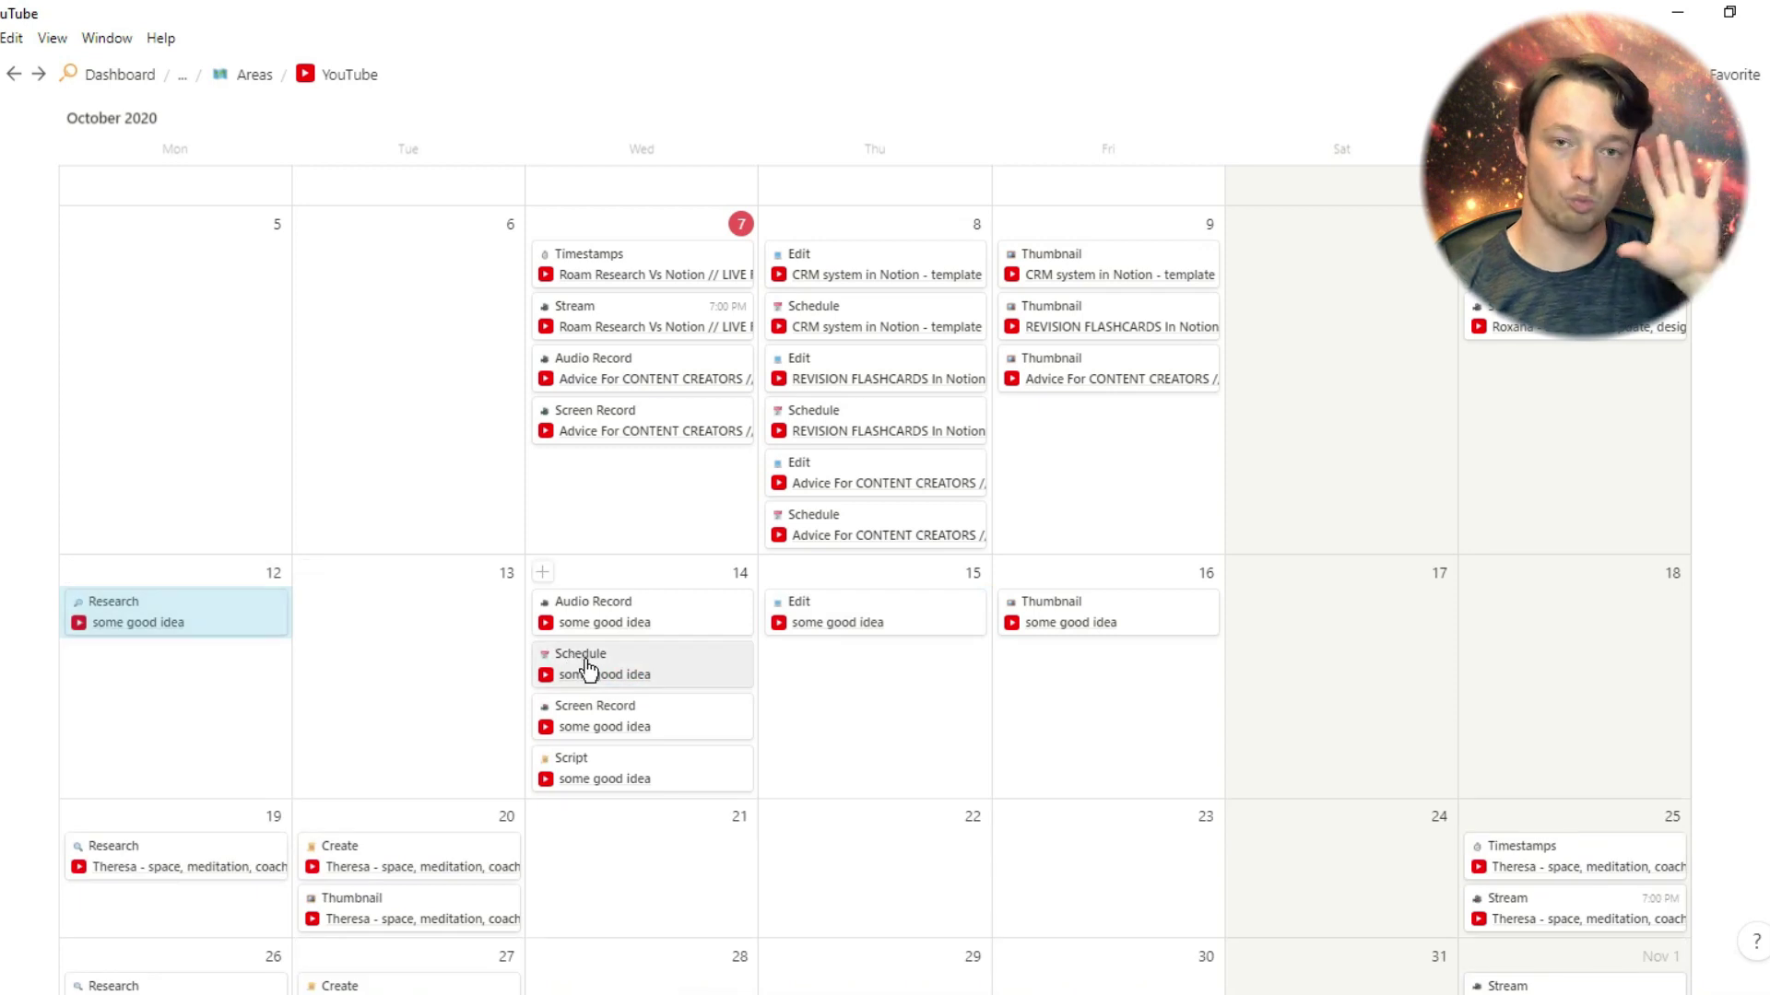
drag(601, 670, 826, 674)
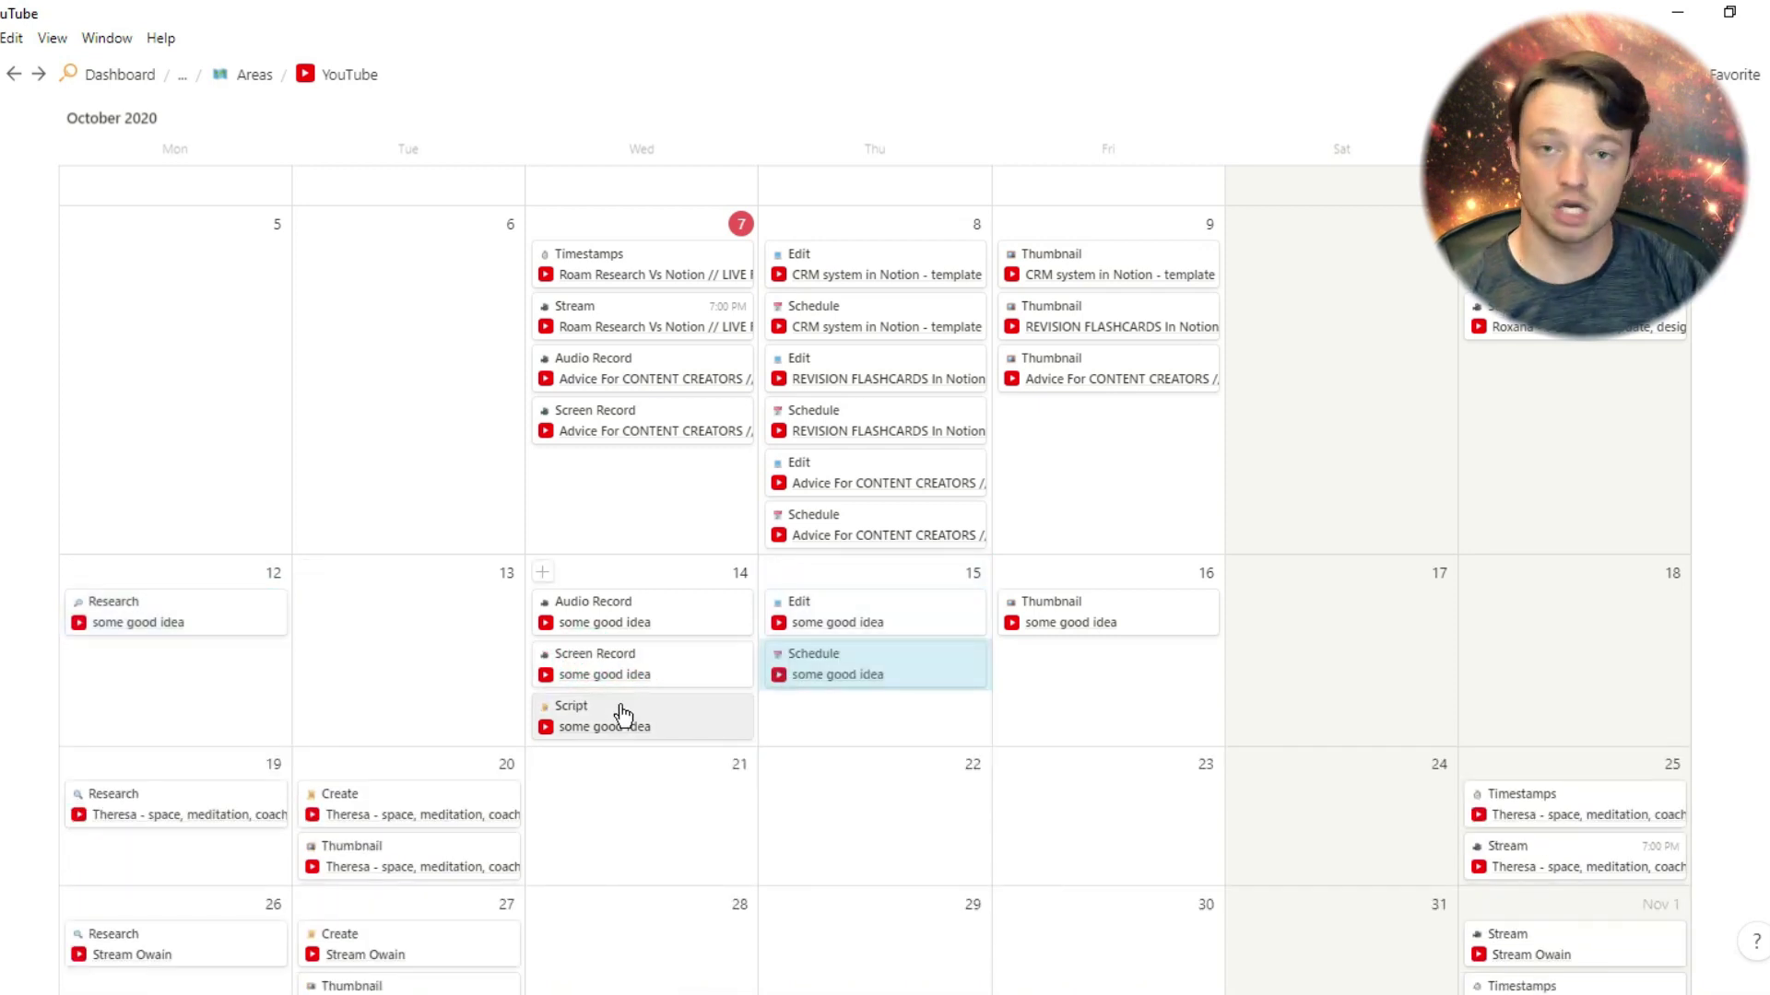
drag(460, 691, 403, 661)
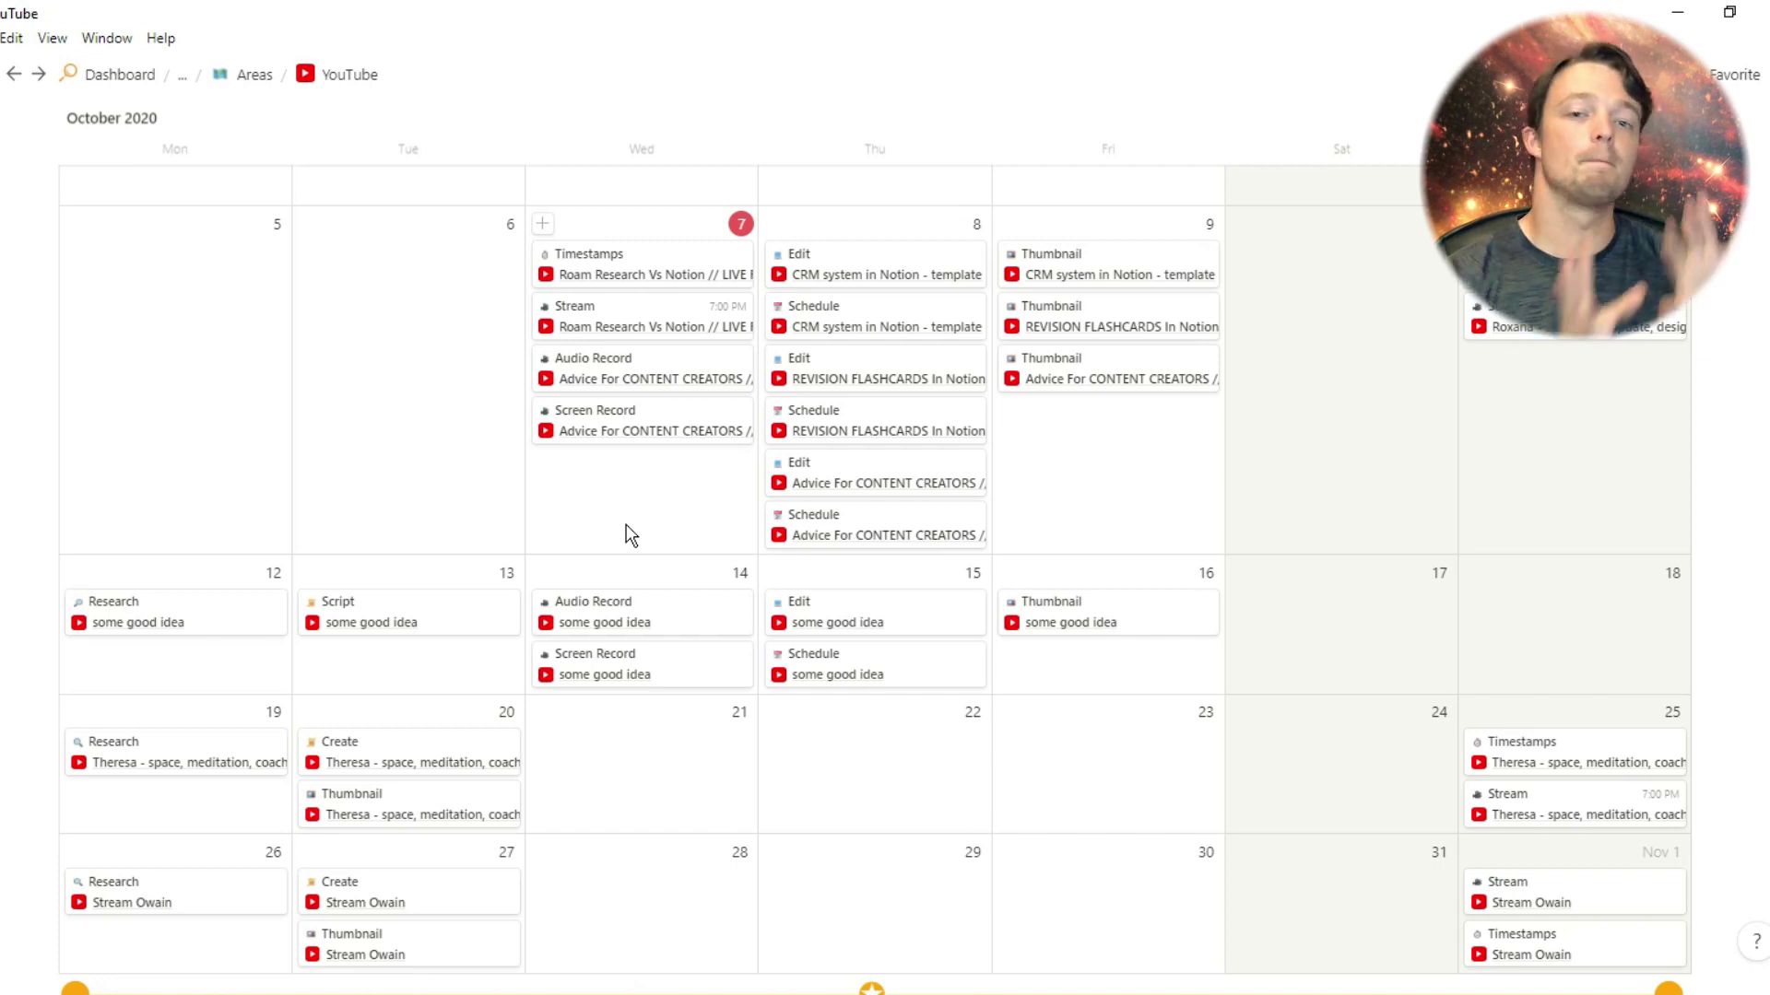
scroll(625, 534, up, 2)
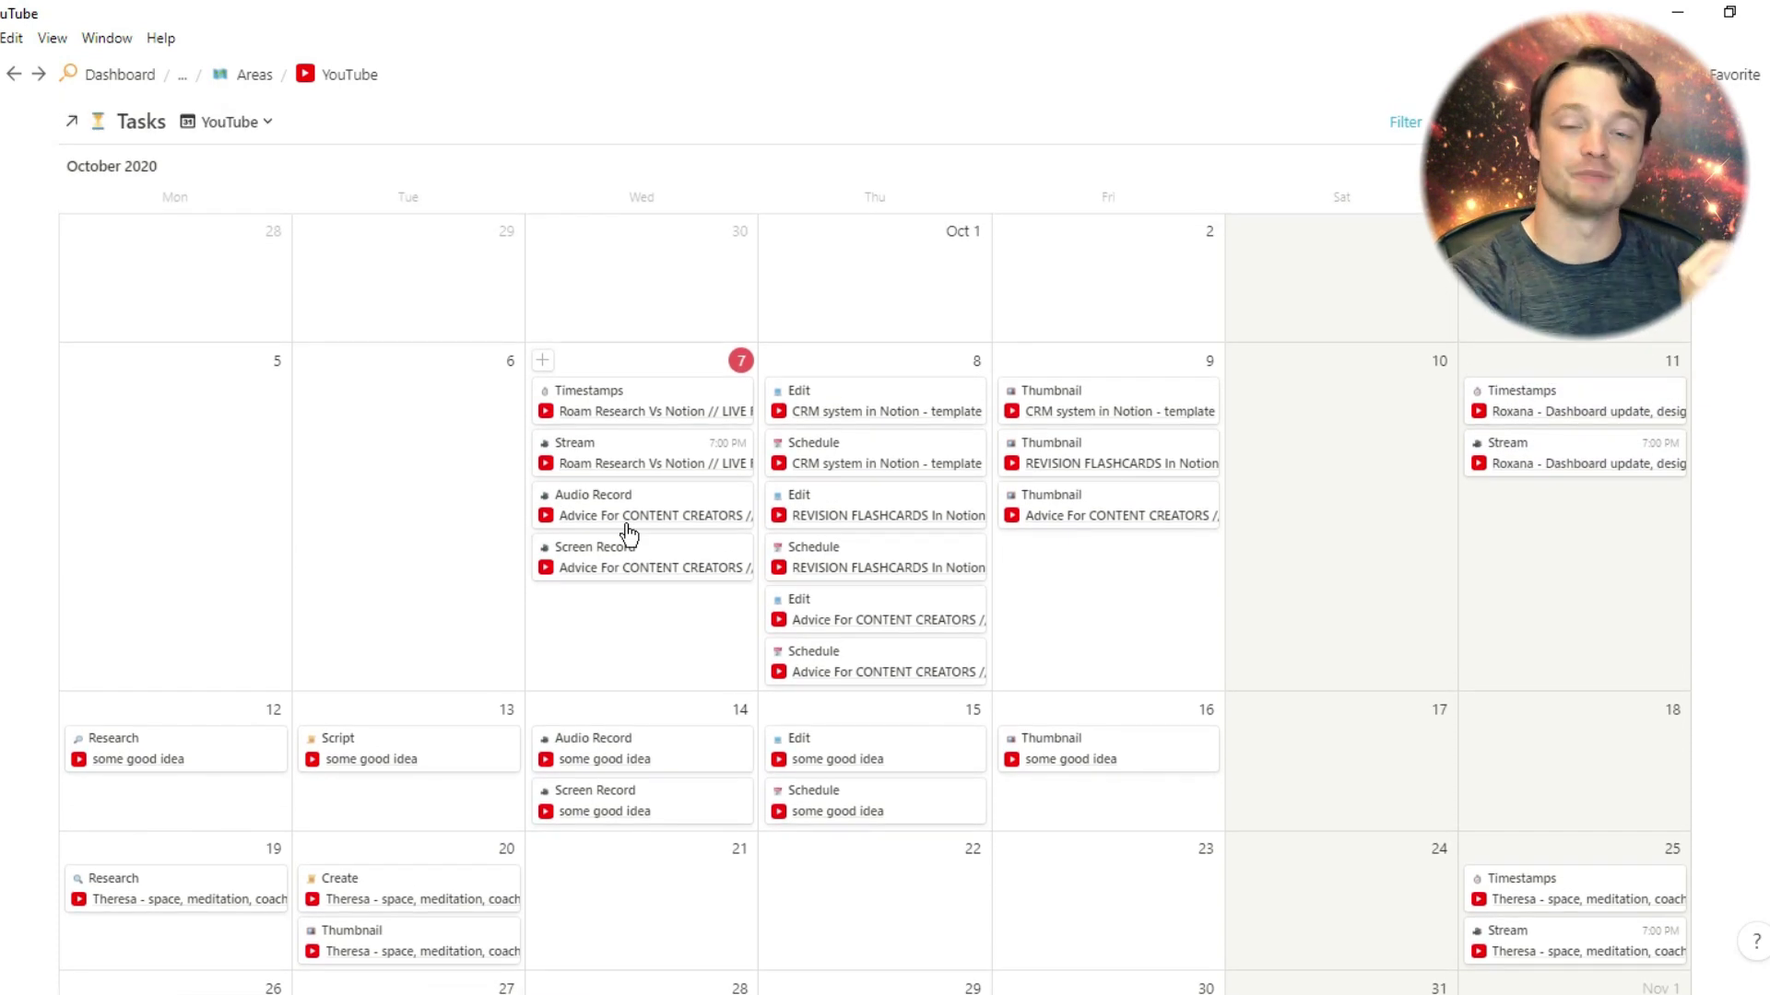
scroll(626, 536, up, 4)
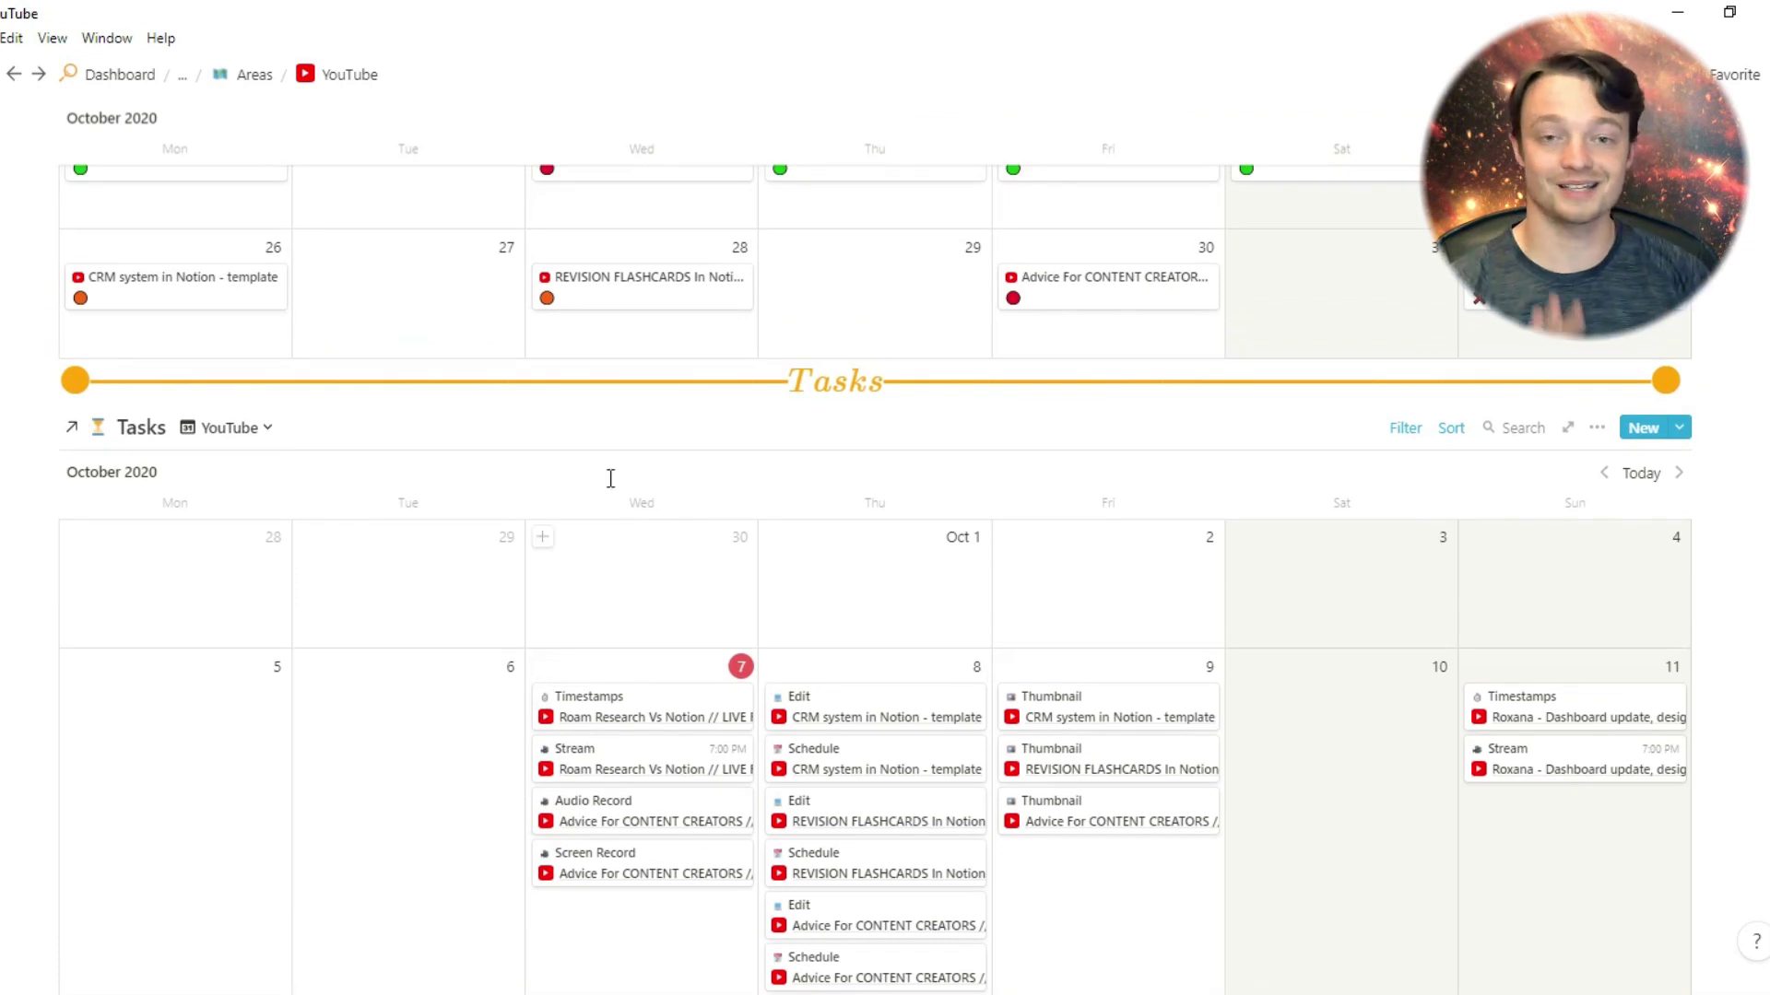
Step: Return to the Dashboard through the breadcrumb to view Today Tasks
click(113, 74)
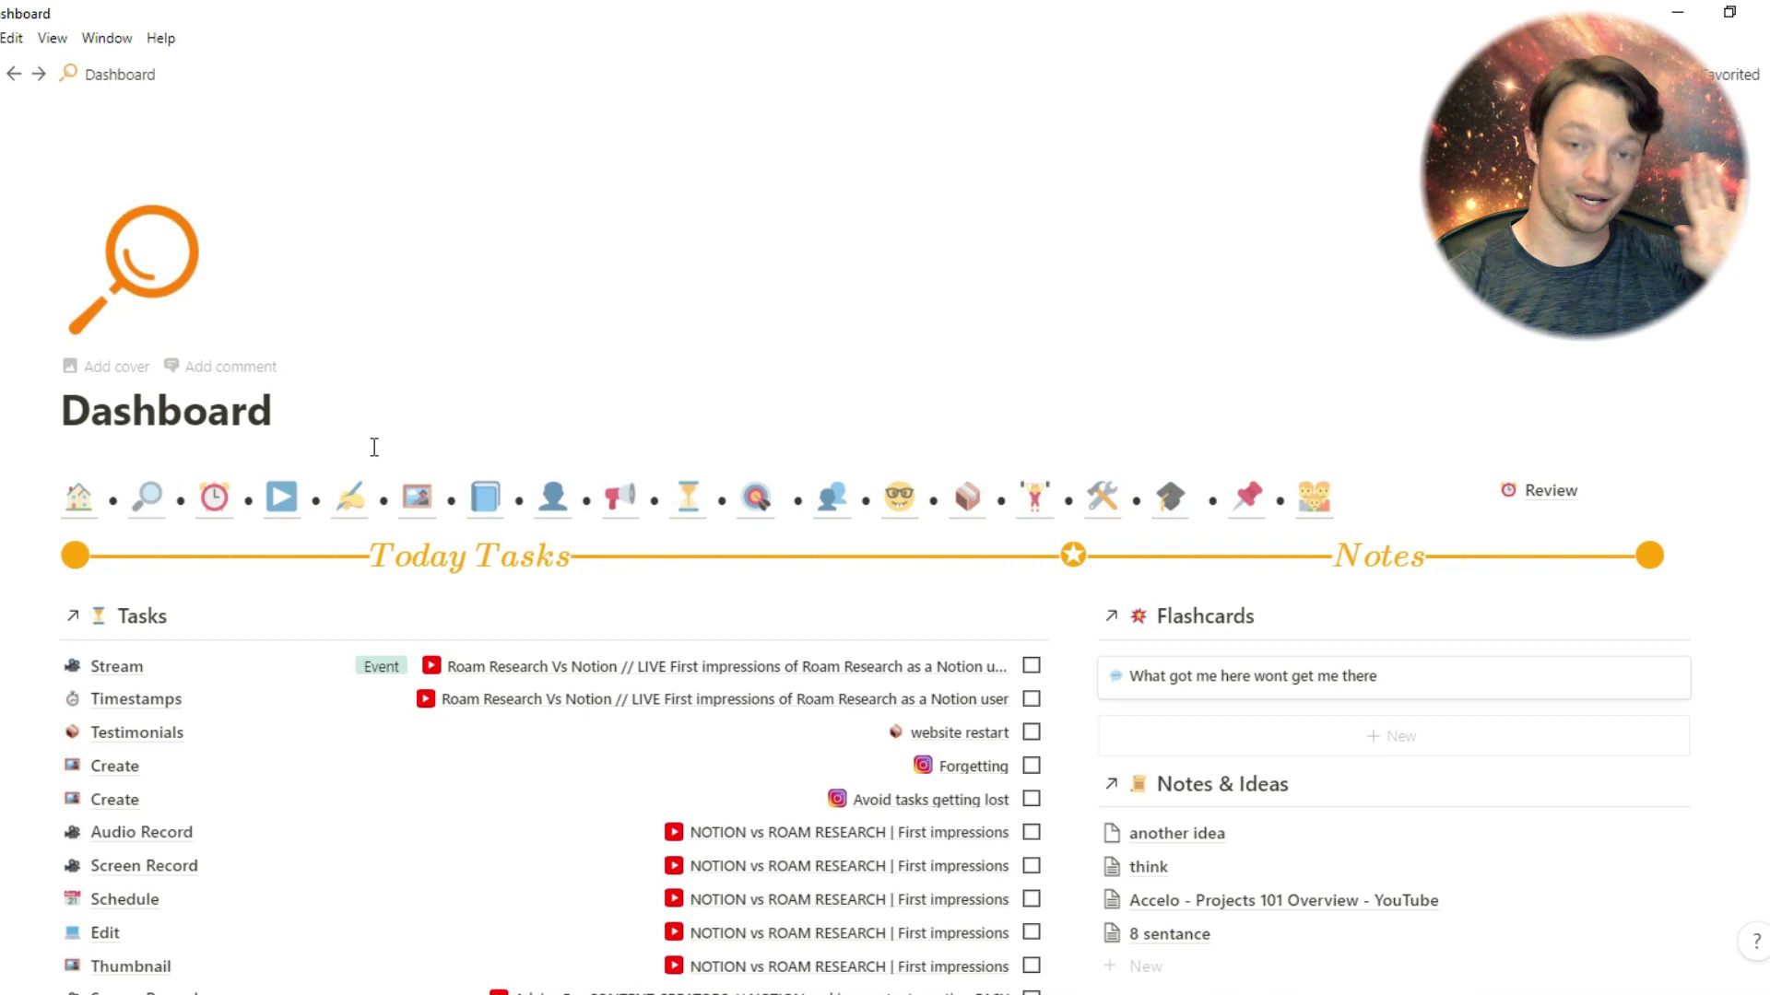
scroll(521, 594, down, 3)
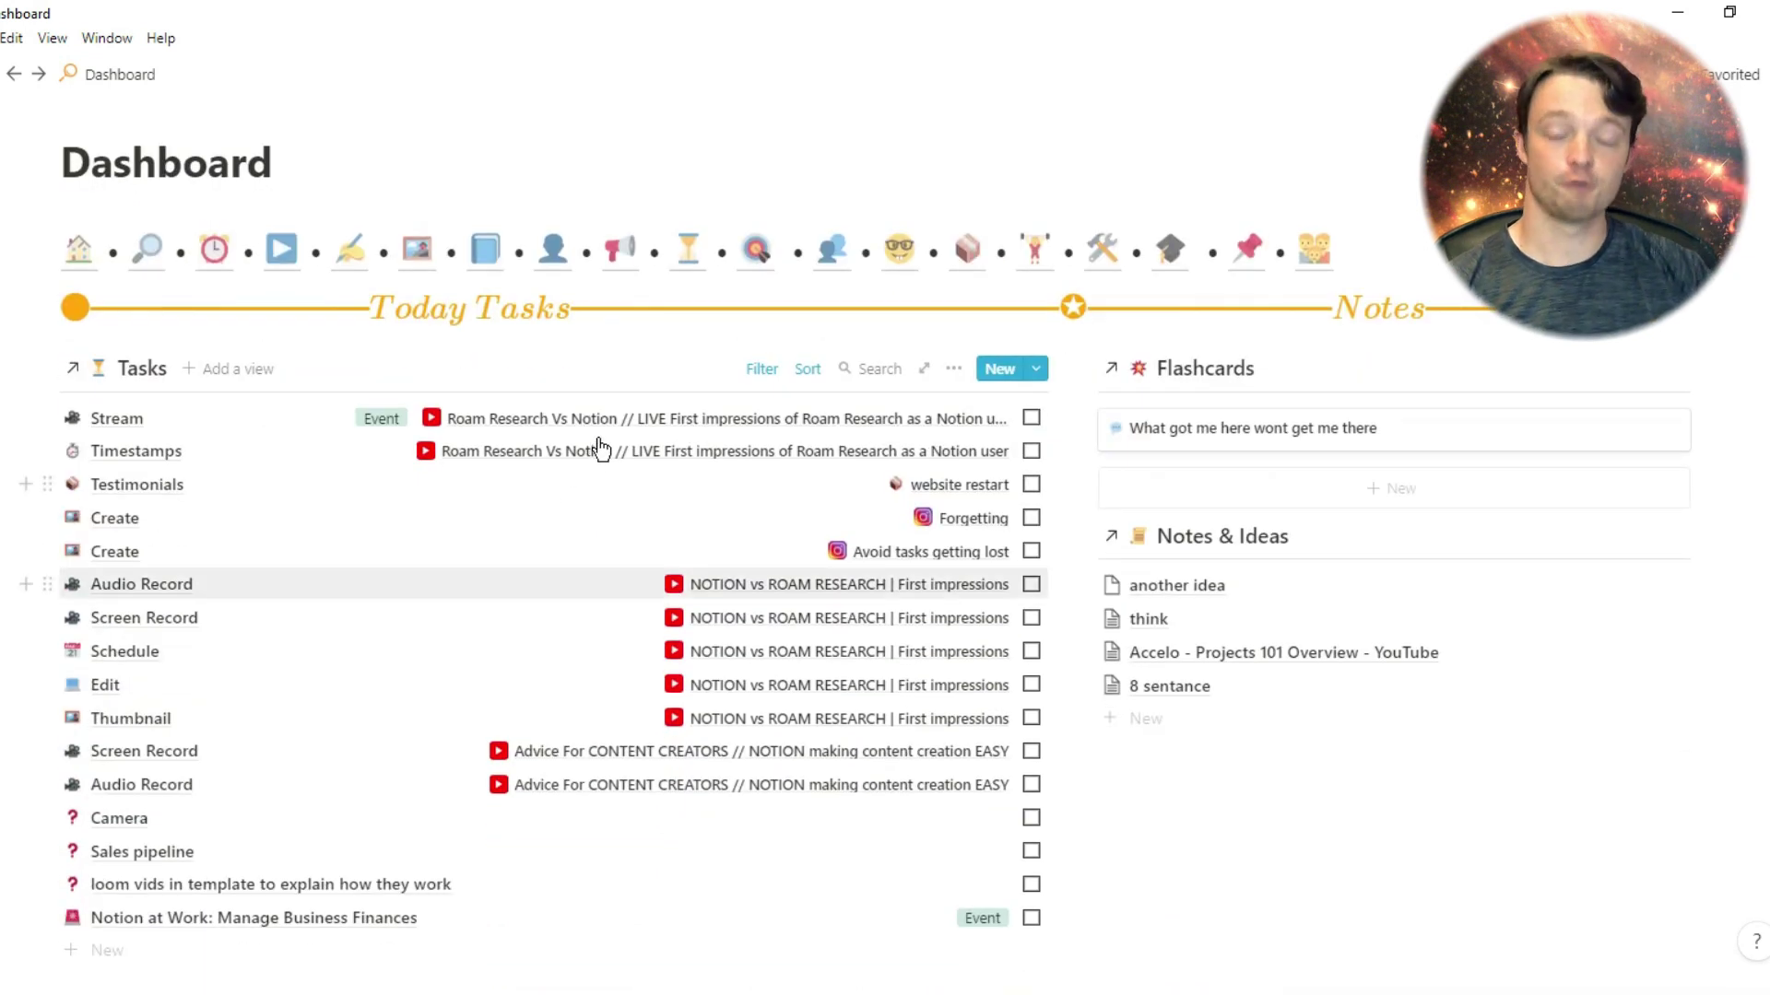